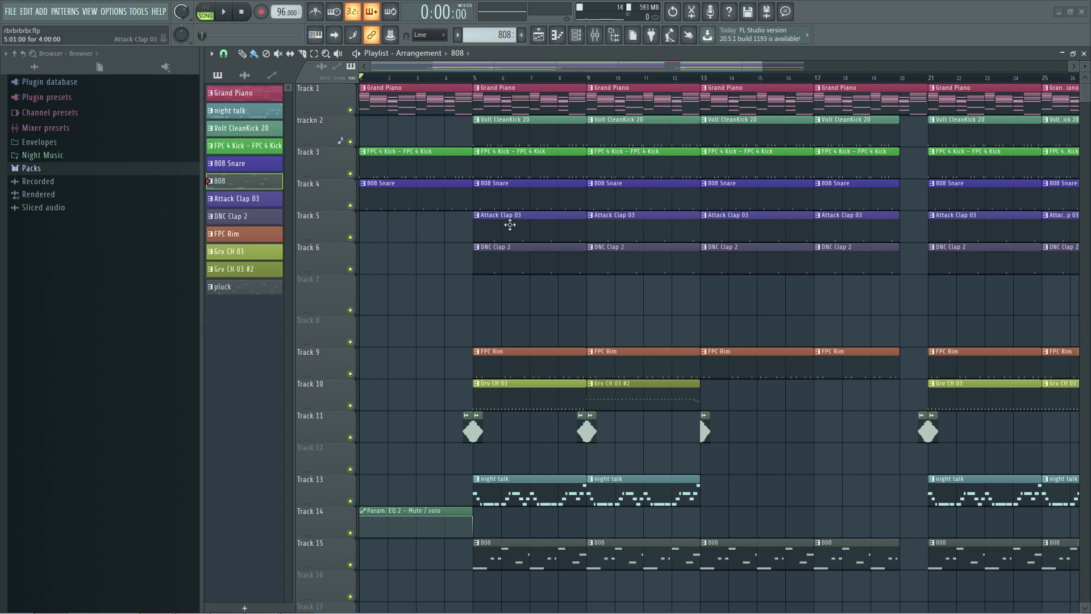
Audition the nighttalk Sytrus synth from the channel rack by playing notes across its keyboard, and close both windows.
key(F6)
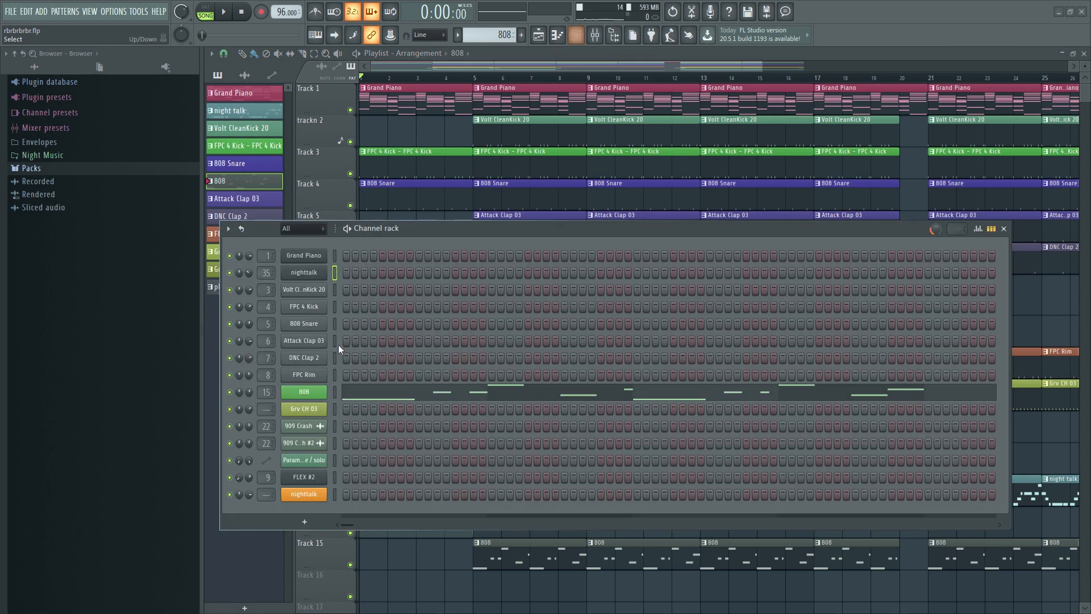
click(307, 273)
mouse_move(473, 159)
mouse_down()
mouse_move(563, 177)
mouse_move(476, 159)
mouse_up()
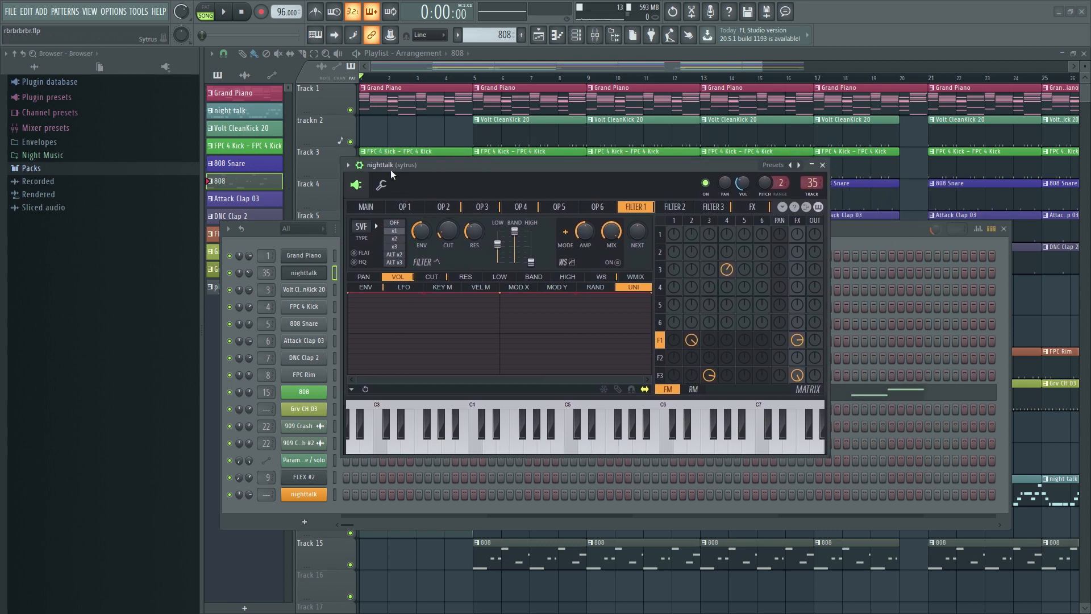
click(632, 435)
click(545, 447)
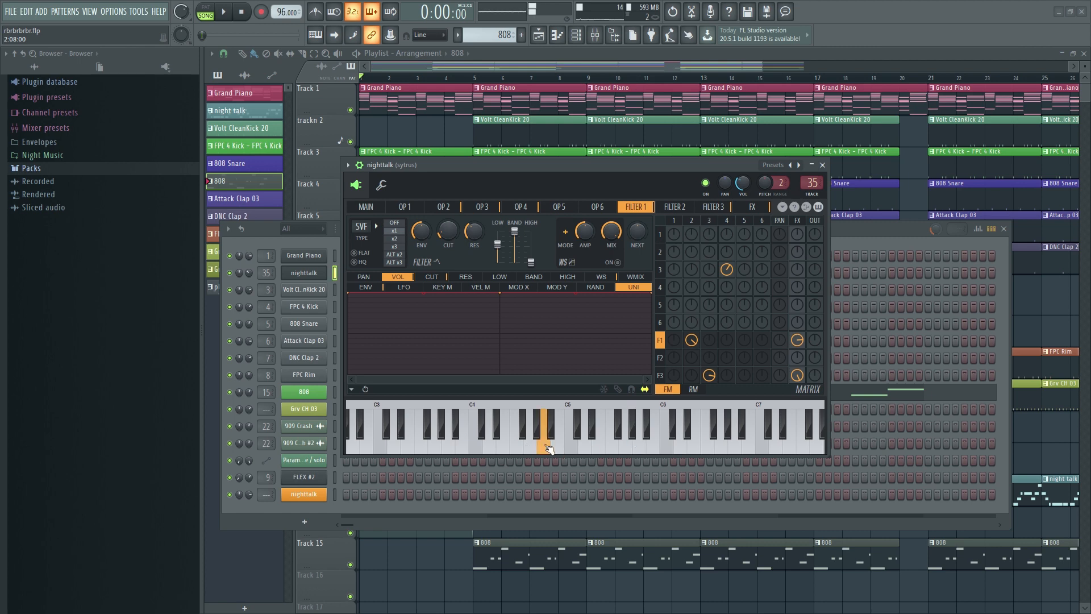
click(598, 449)
click(507, 445)
click(476, 446)
click(559, 448)
click(612, 446)
click(699, 443)
click(754, 440)
click(575, 446)
click(468, 448)
click(425, 448)
click(530, 448)
click(585, 446)
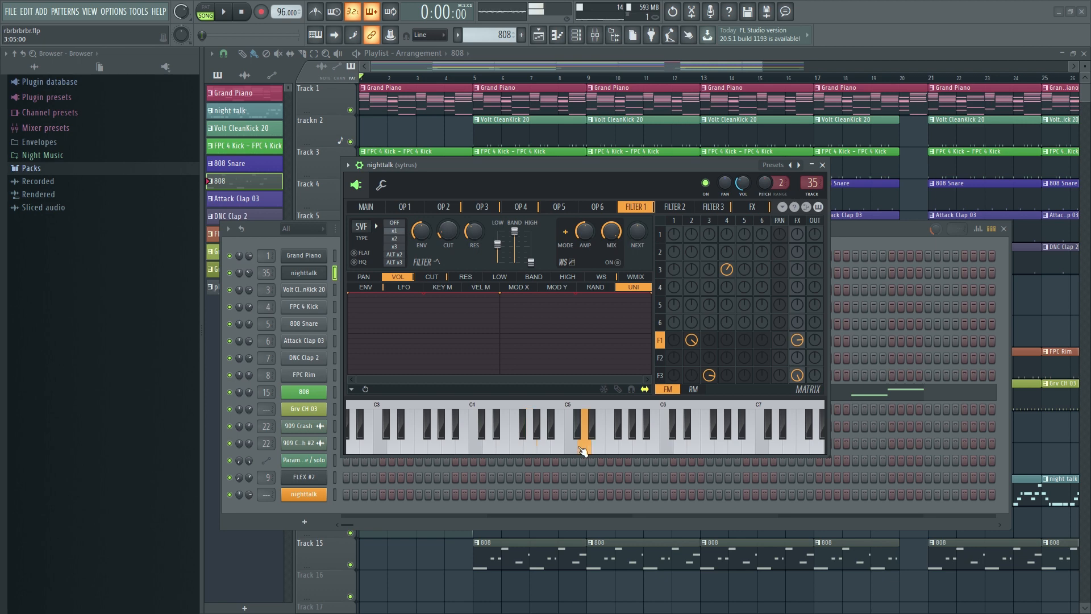
click(627, 447)
click(681, 447)
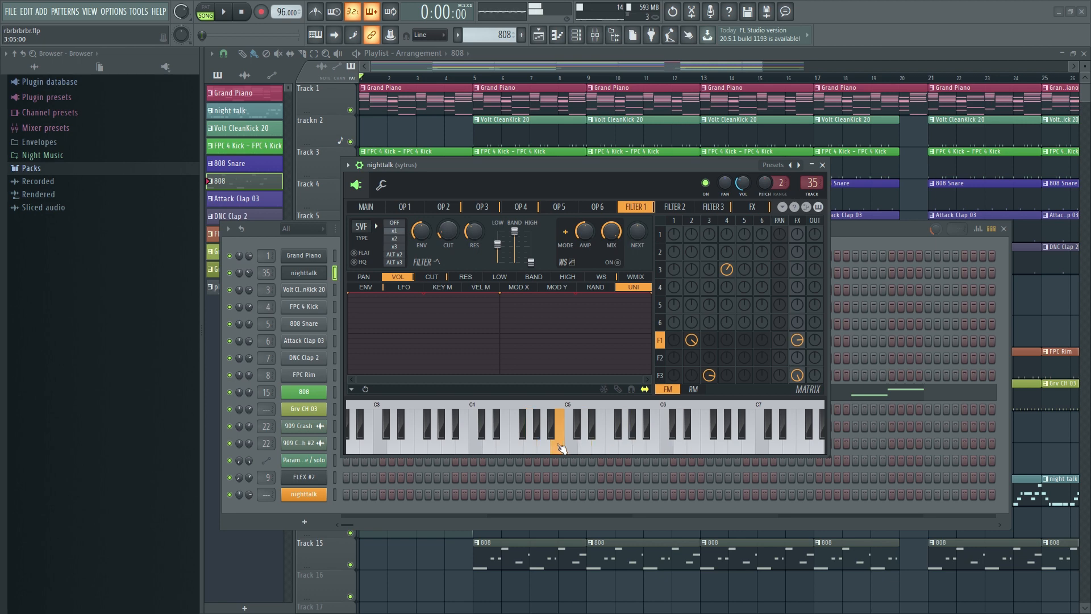
click(517, 446)
click(480, 443)
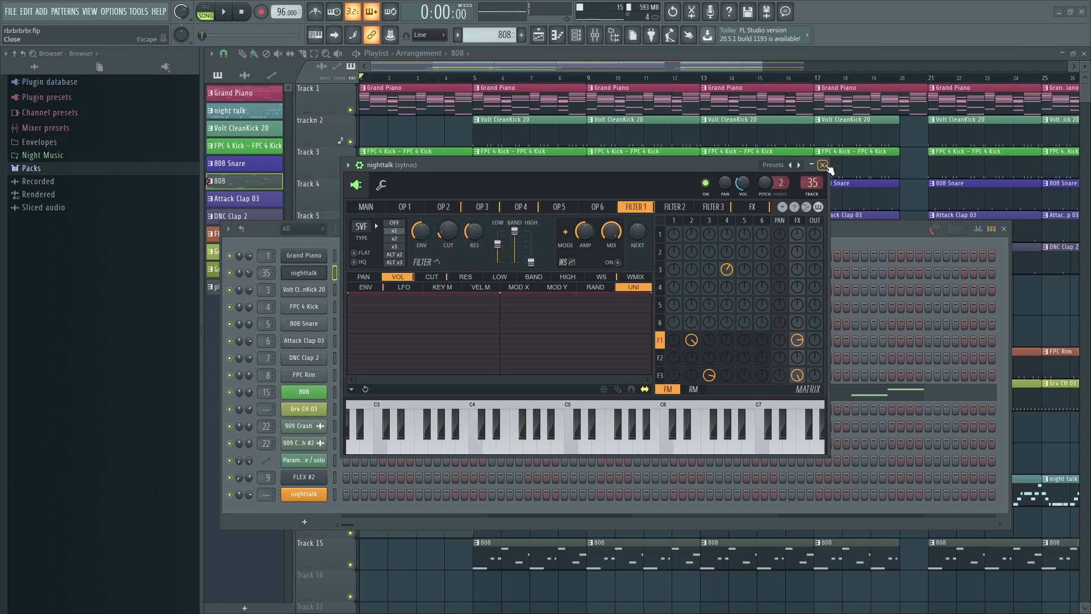
click(823, 165)
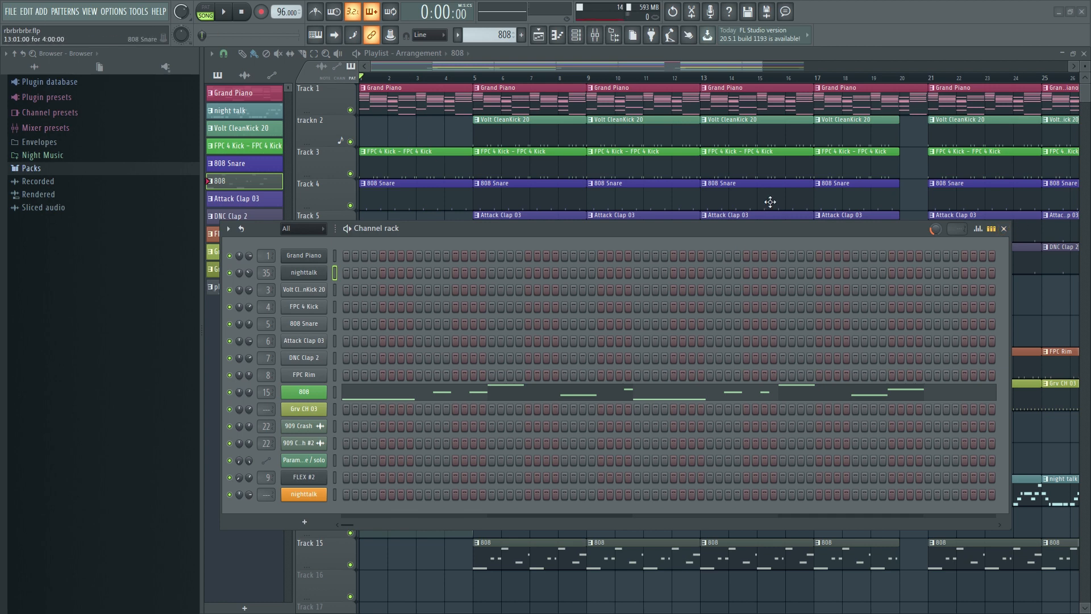
click(1004, 228)
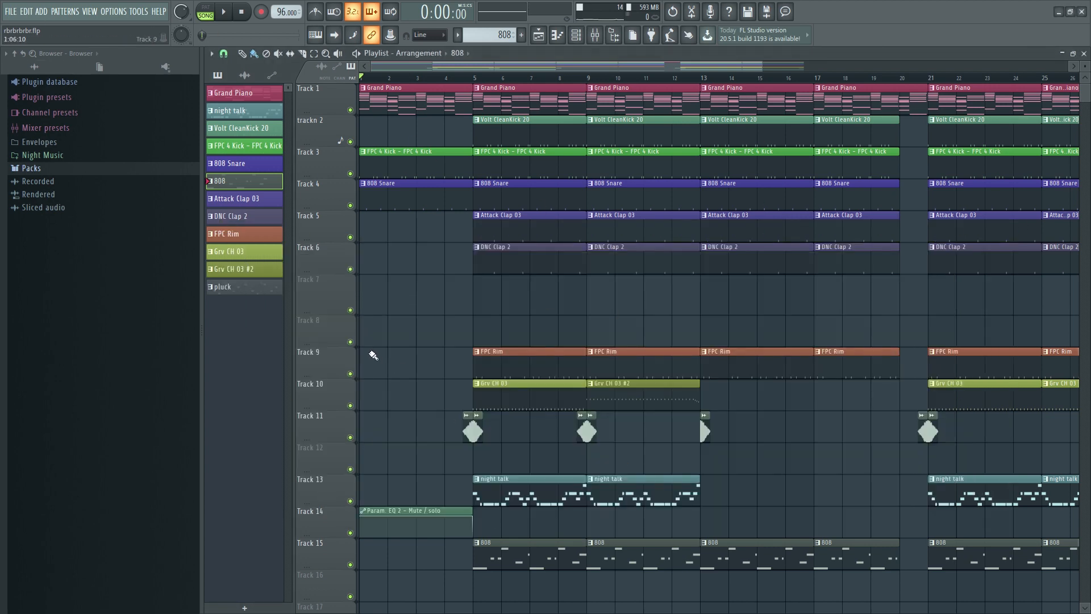
Play the whole arrangement through in song mode, stop it, and return to the start of the playlist.
click(226, 14)
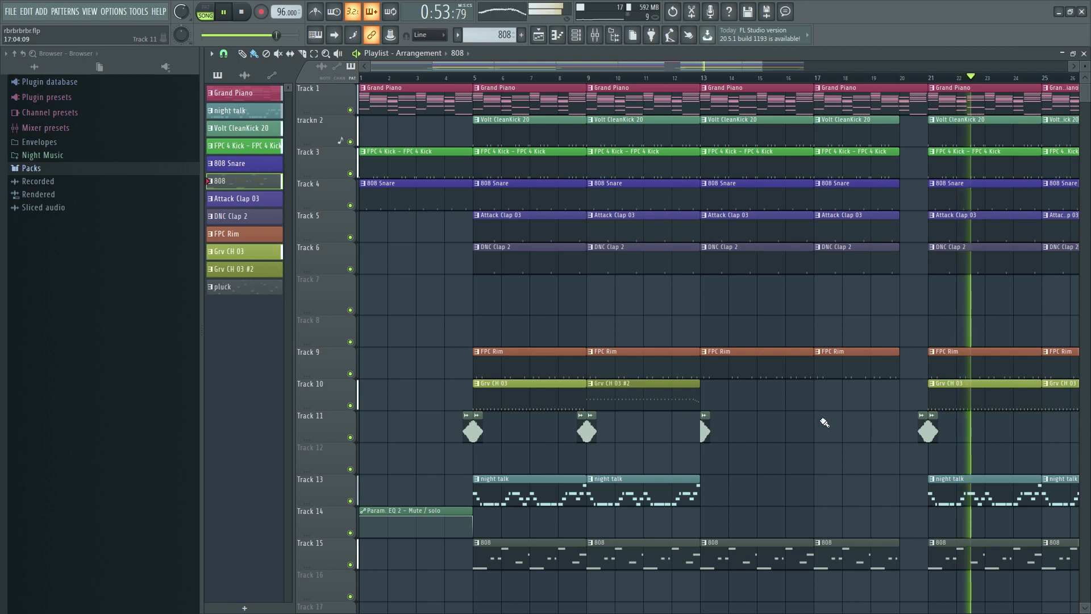
scroll(794, 414, down, 3)
scroll(783, 409, up, 5)
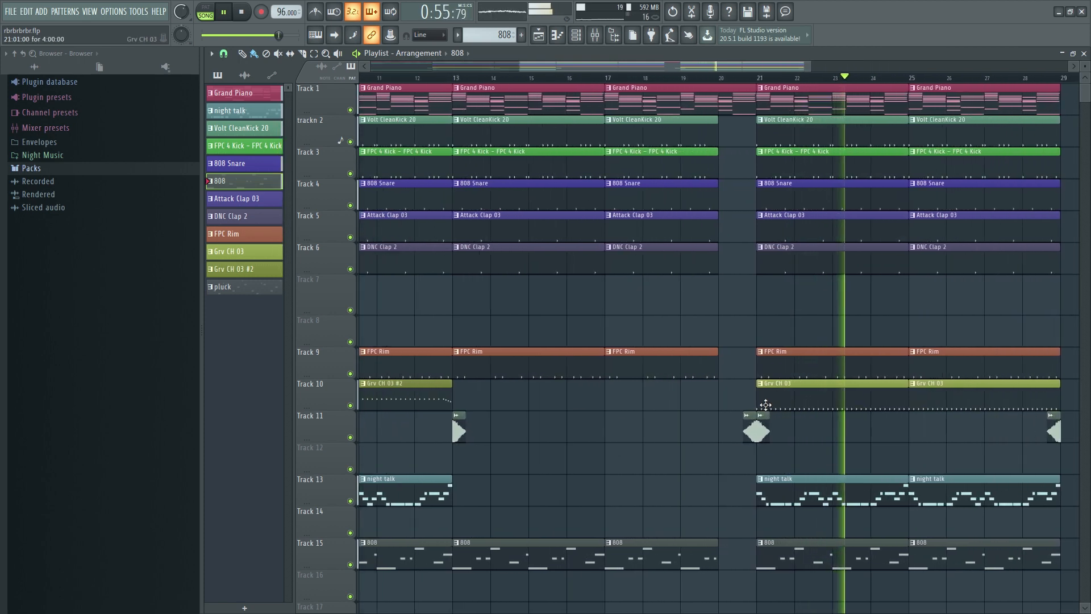
drag(690, 71, 703, 67)
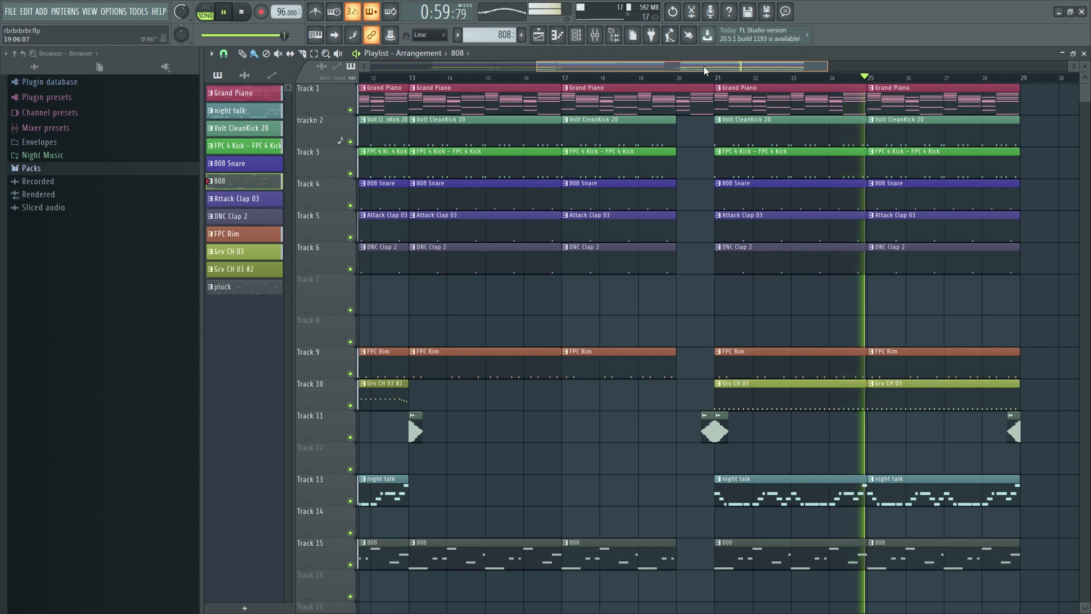
drag(703, 65, 681, 64)
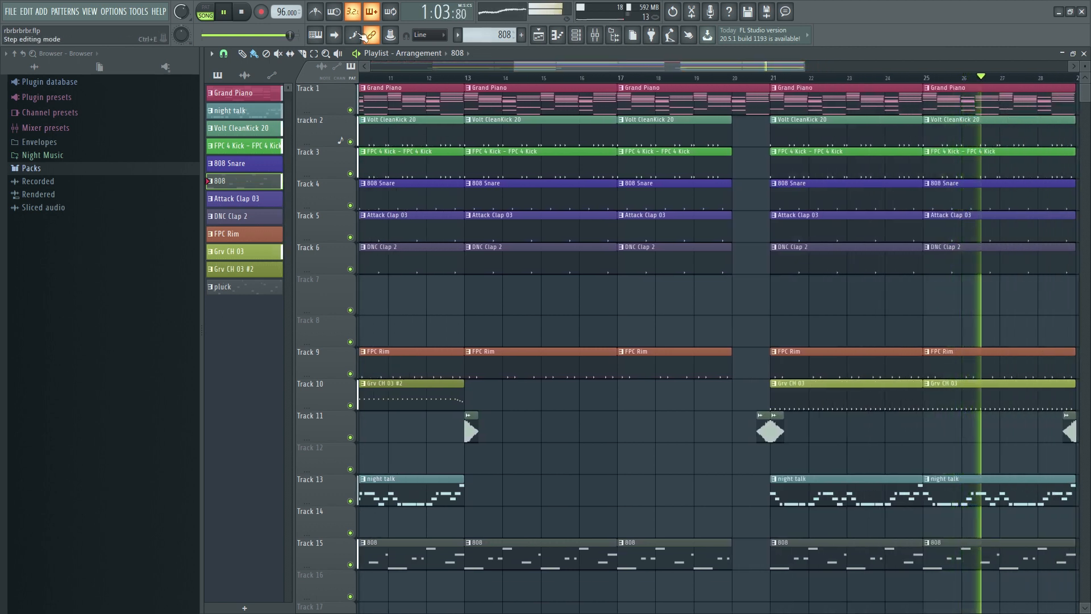
click(242, 12)
drag(622, 69, 439, 73)
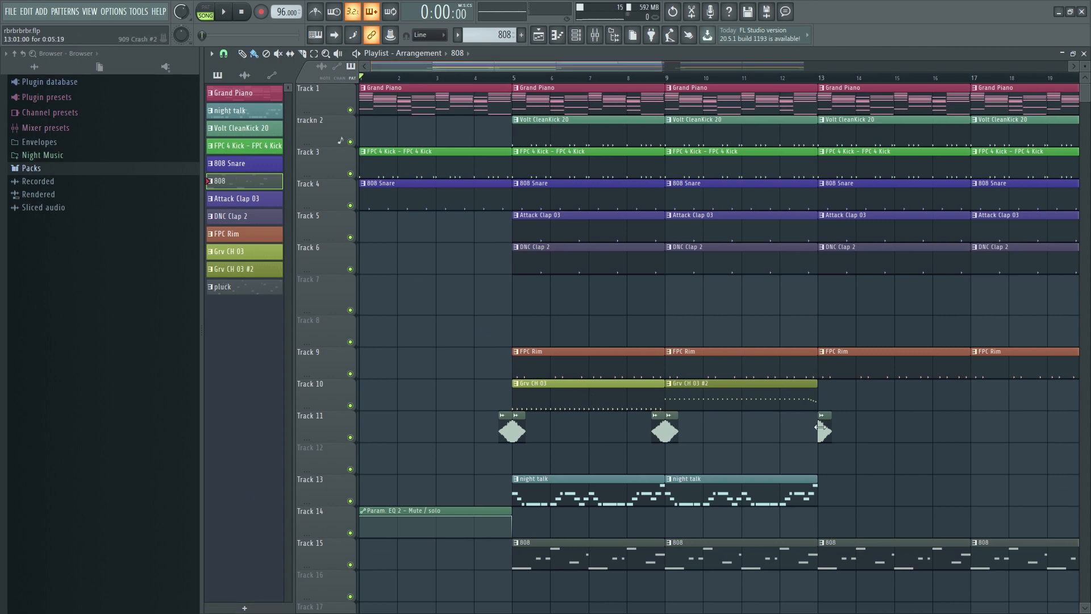
Open the Grand Piano instrument from the channel rack and detach its window so it sits above the rack.
key(F6)
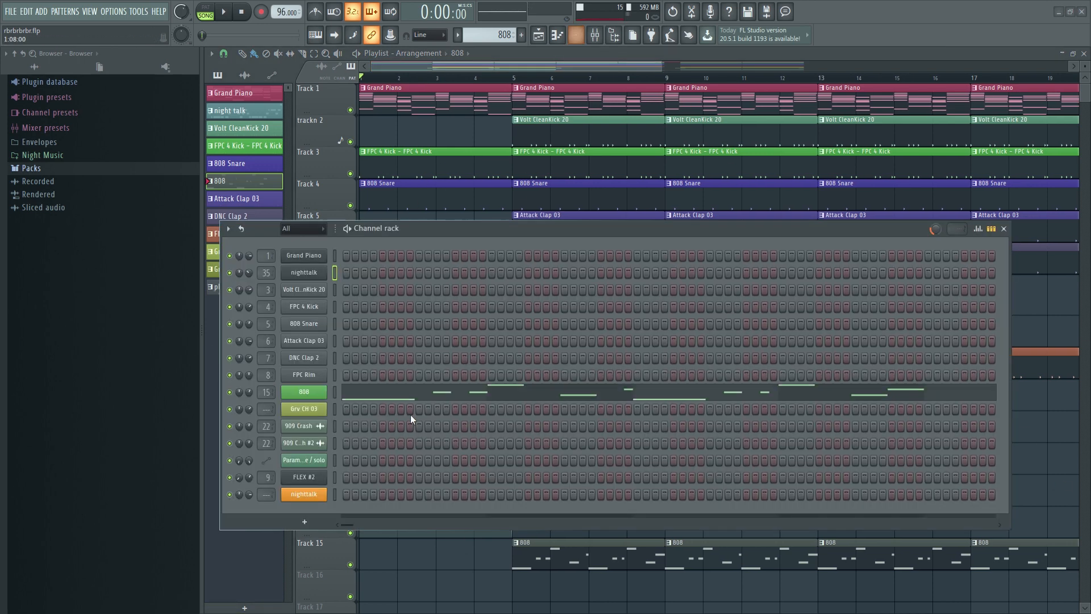
drag(407, 222, 517, 241)
click(413, 272)
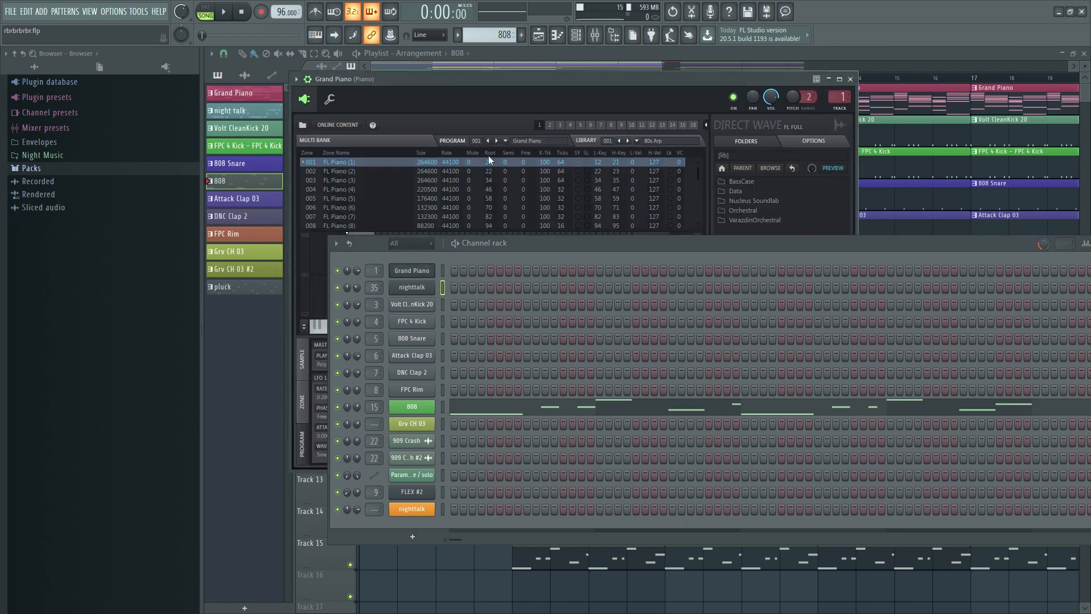
drag(497, 87, 458, 94)
drag(1010, 246, 923, 261)
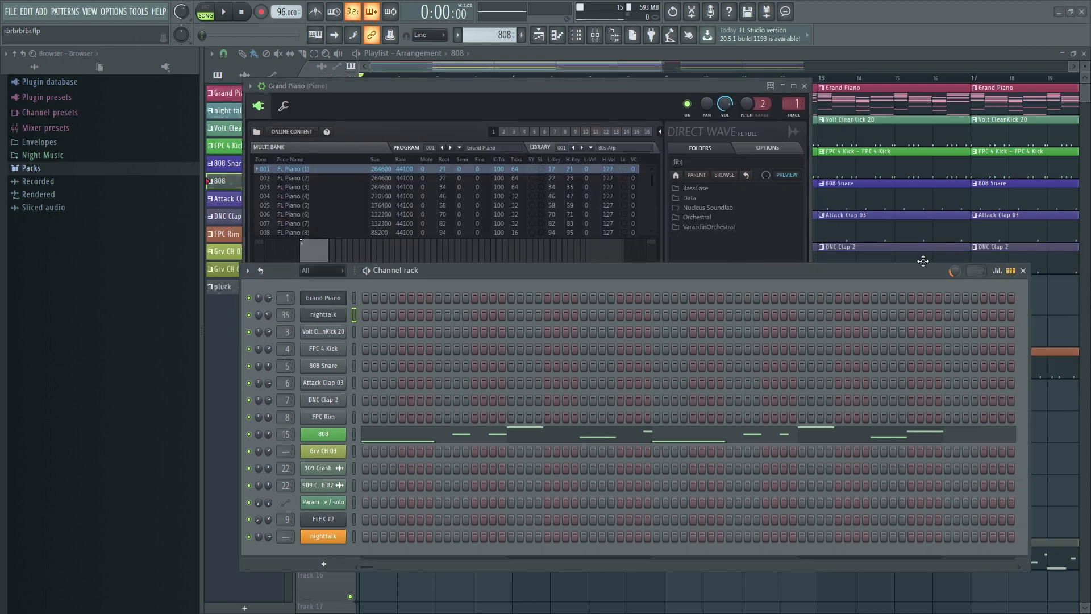
click(247, 270)
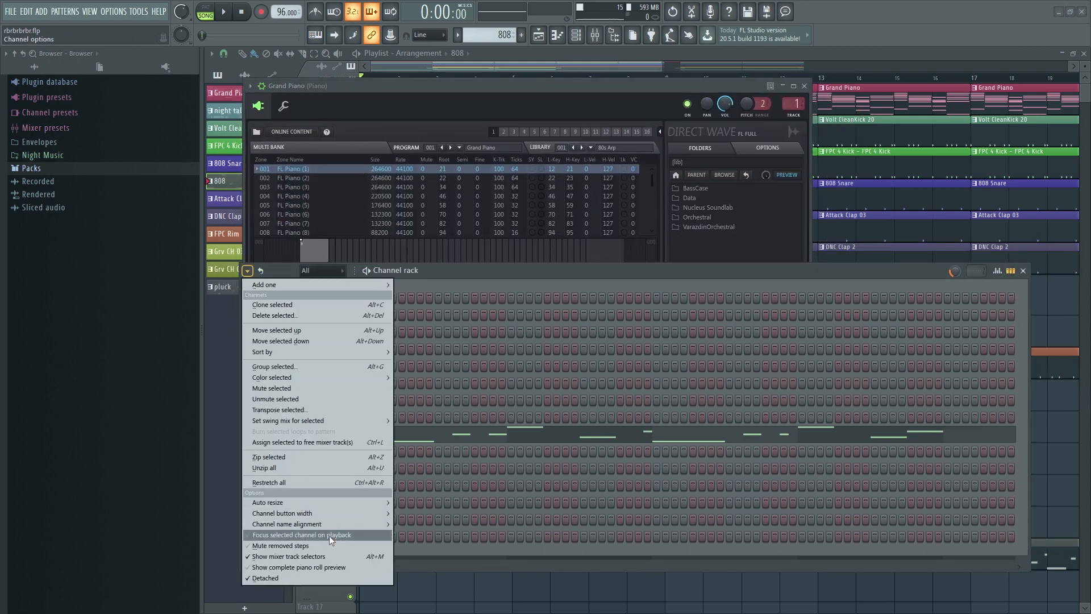
click(250, 86)
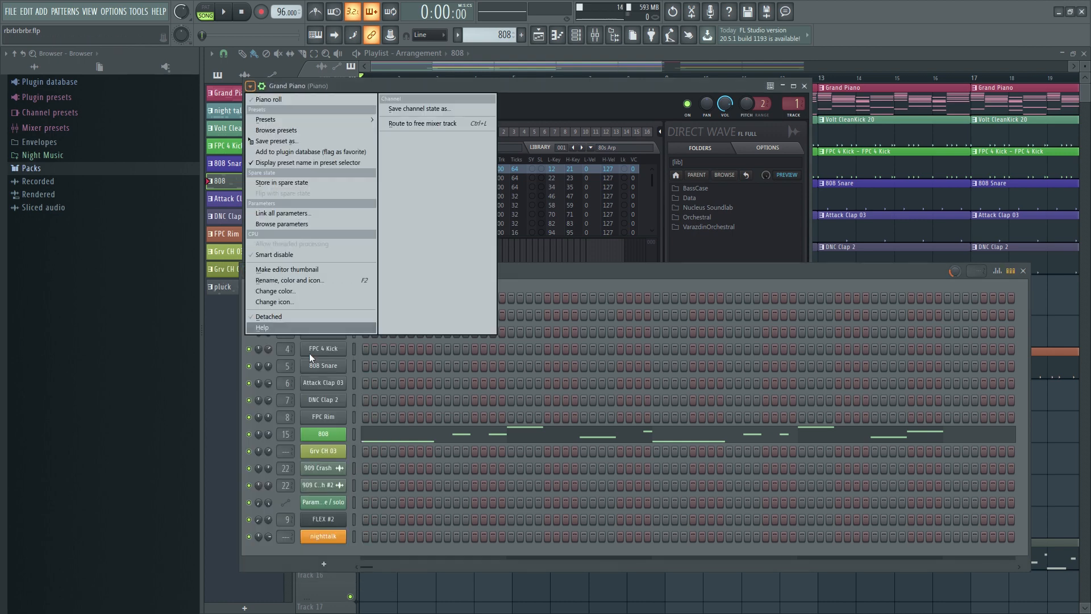
click(294, 321)
mouse_move(438, 81)
mouse_down()
mouse_move(477, 87)
mouse_move(451, 87)
mouse_up()
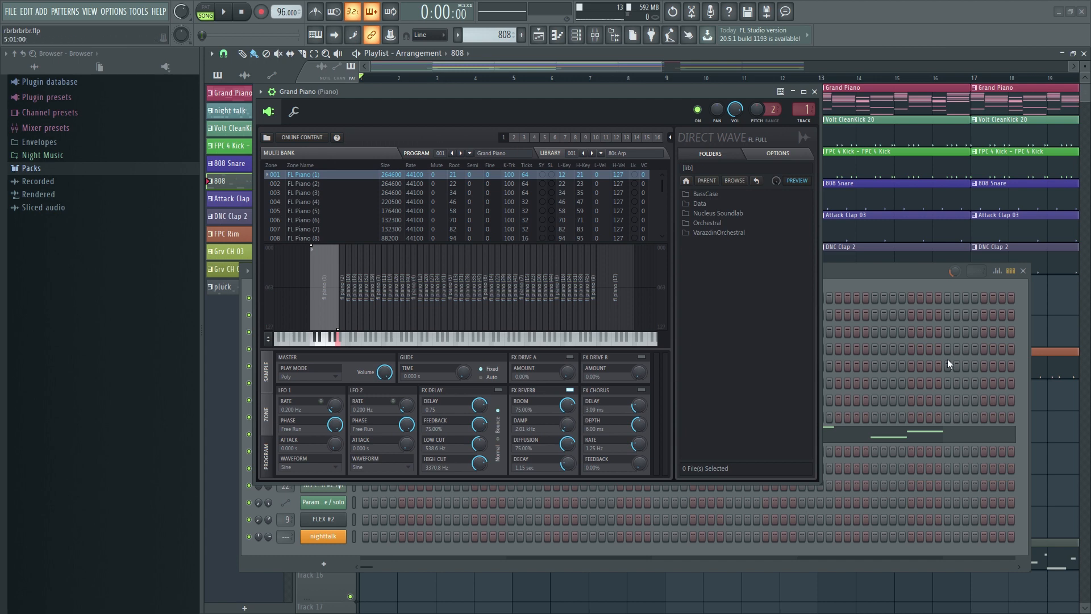
Locate the Grand Piano preset in the browser under Packs, Instruments, Keyboard, and close the instrument window.
click(56, 170)
click(60, 225)
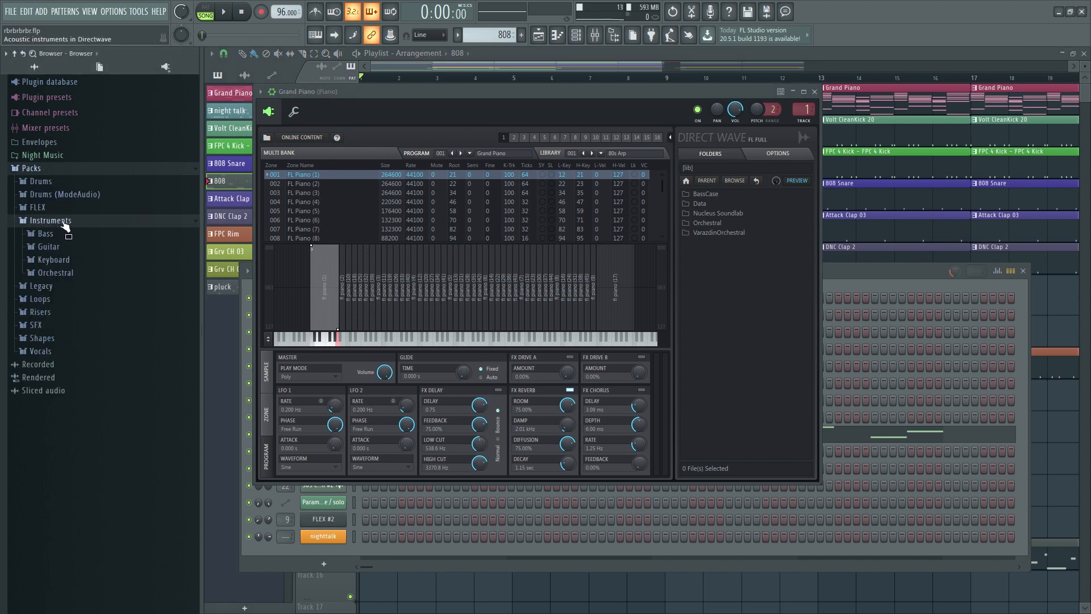
click(54, 261)
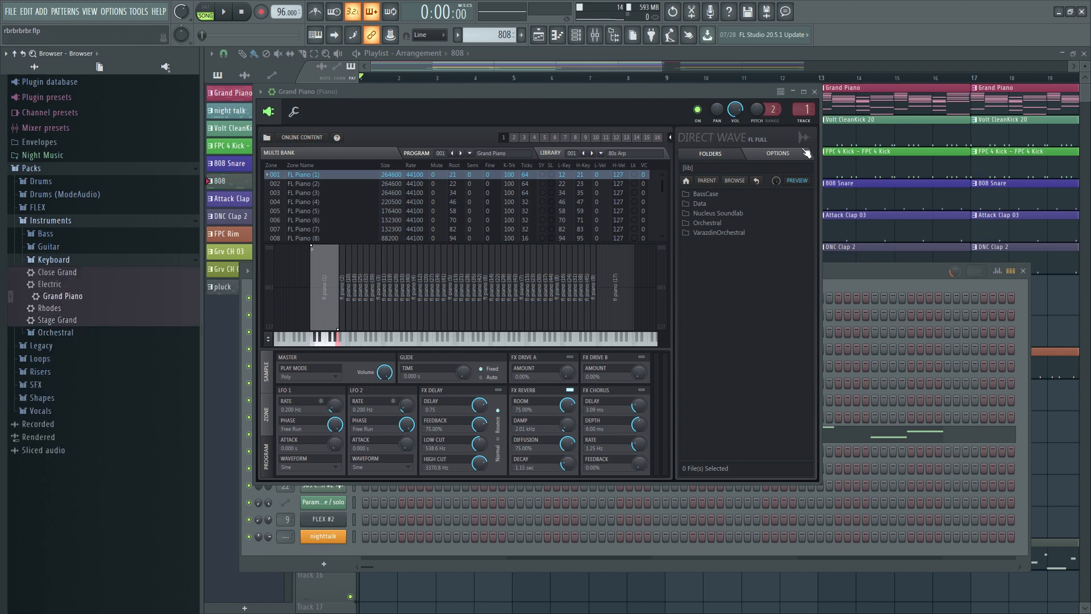
click(815, 94)
Examine the Fruity Reeverb 2 and Fruity parametric EQ 2 settings on the Piano mixer track.
key(F9)
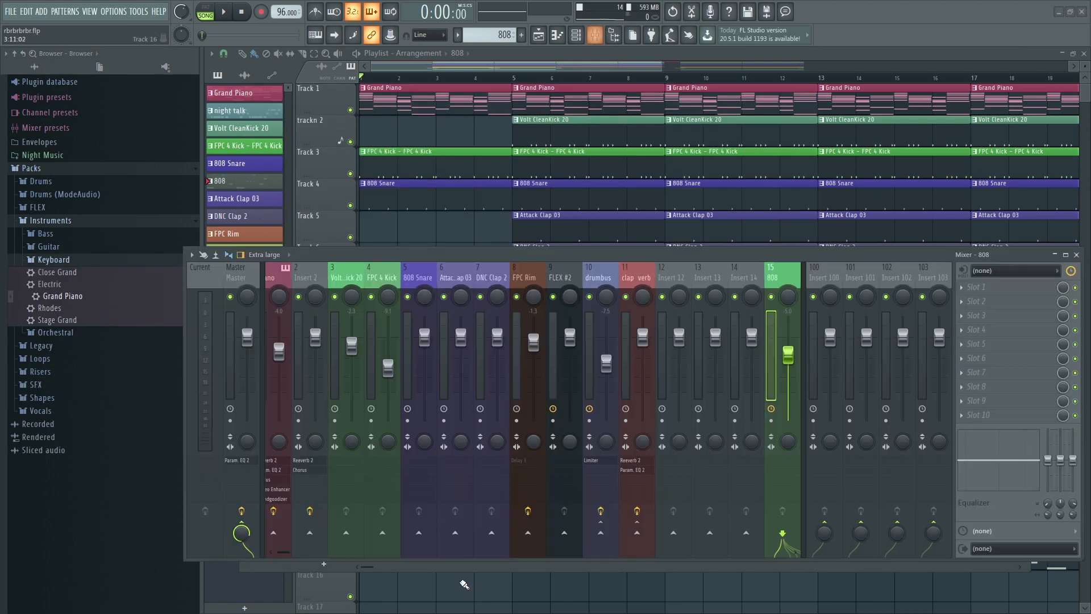
click(284, 281)
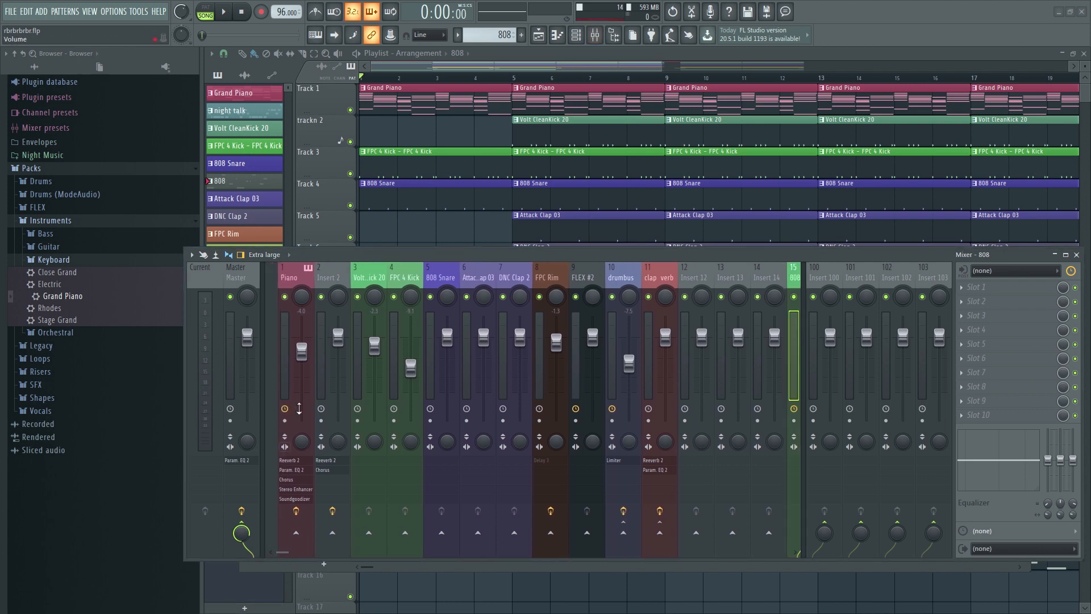
click(991, 287)
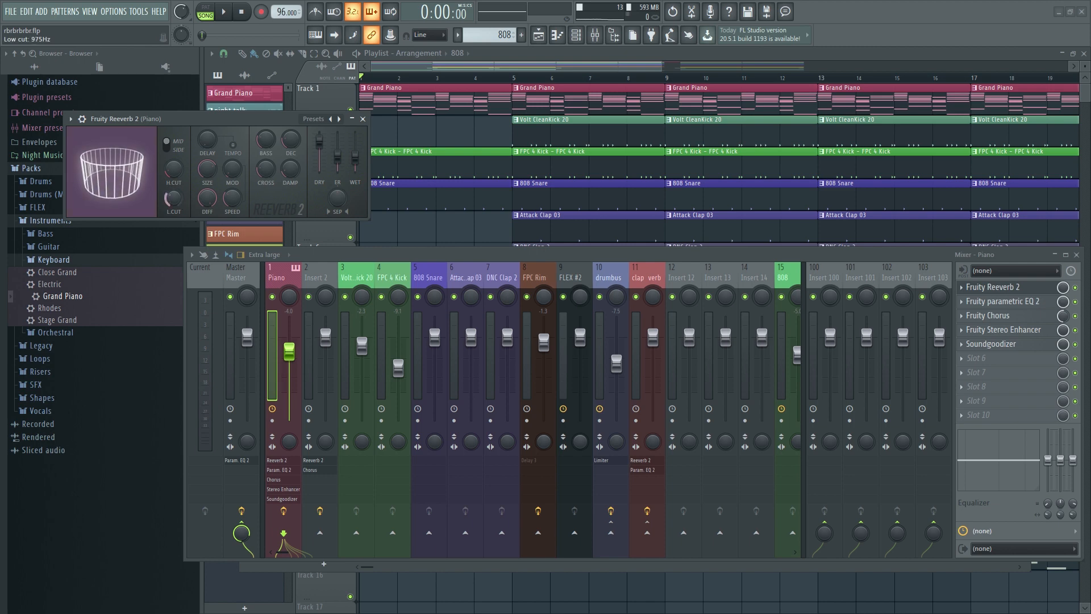
click(991, 287)
click(1000, 302)
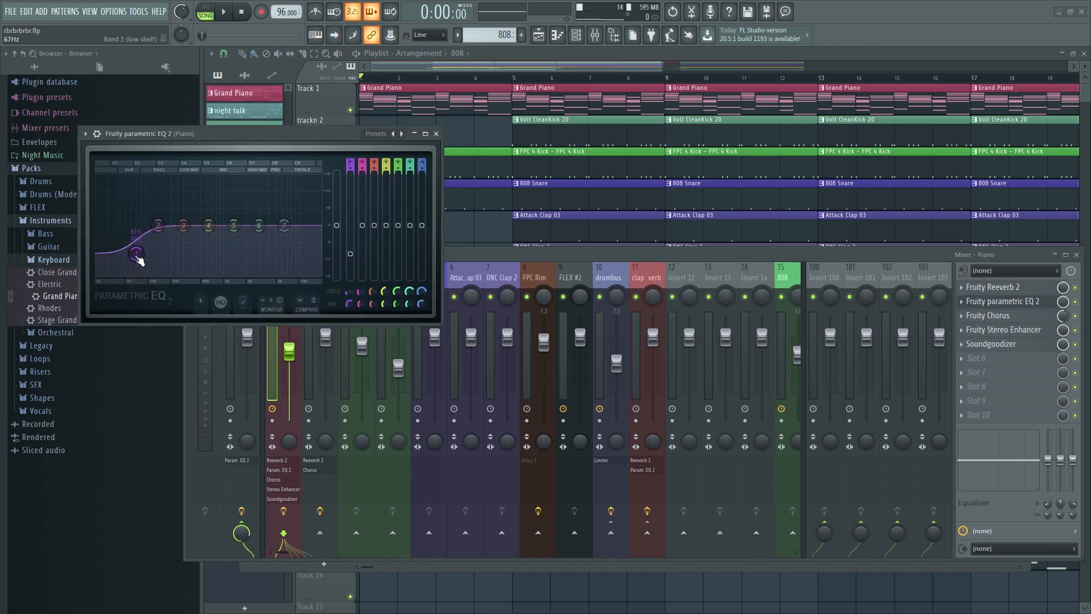
click(436, 135)
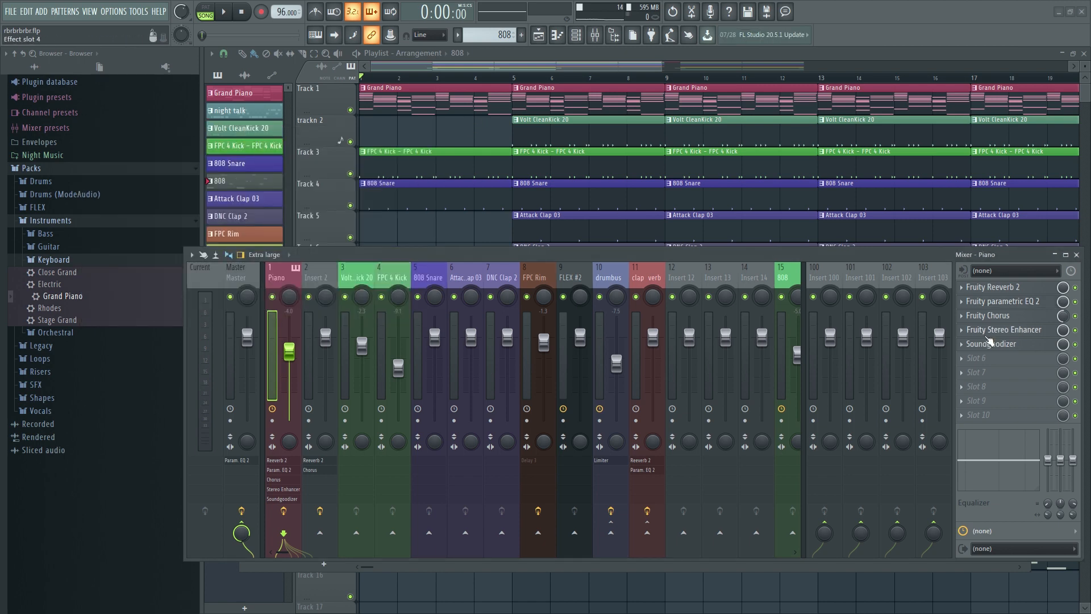
Examine the Fruity Chorus settings and the Fruity Stereo Enhancer presets on the Piano mixer track.
click(1000, 316)
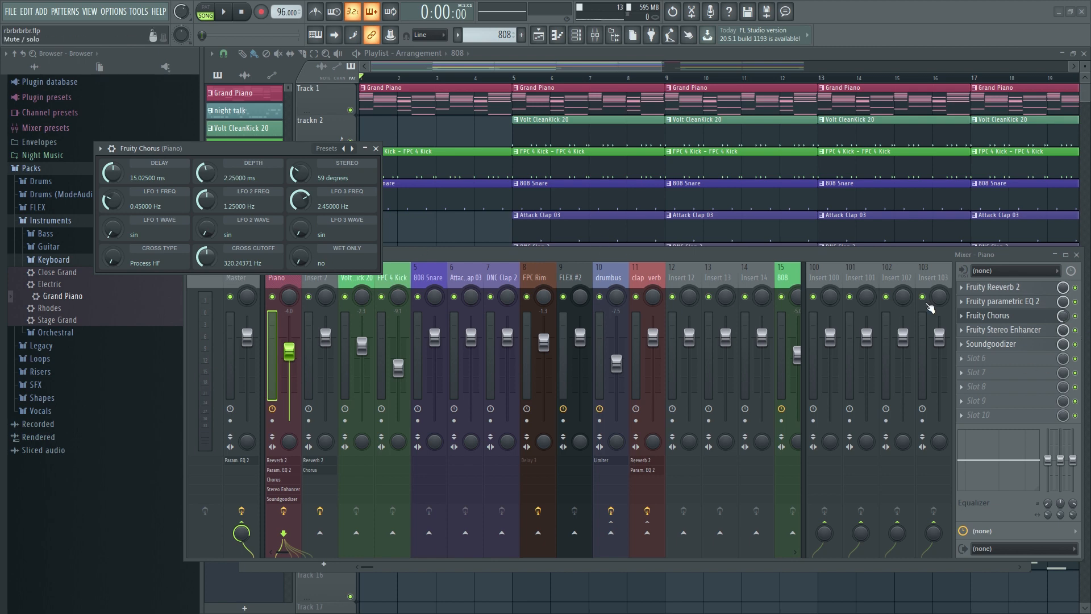
click(1005, 330)
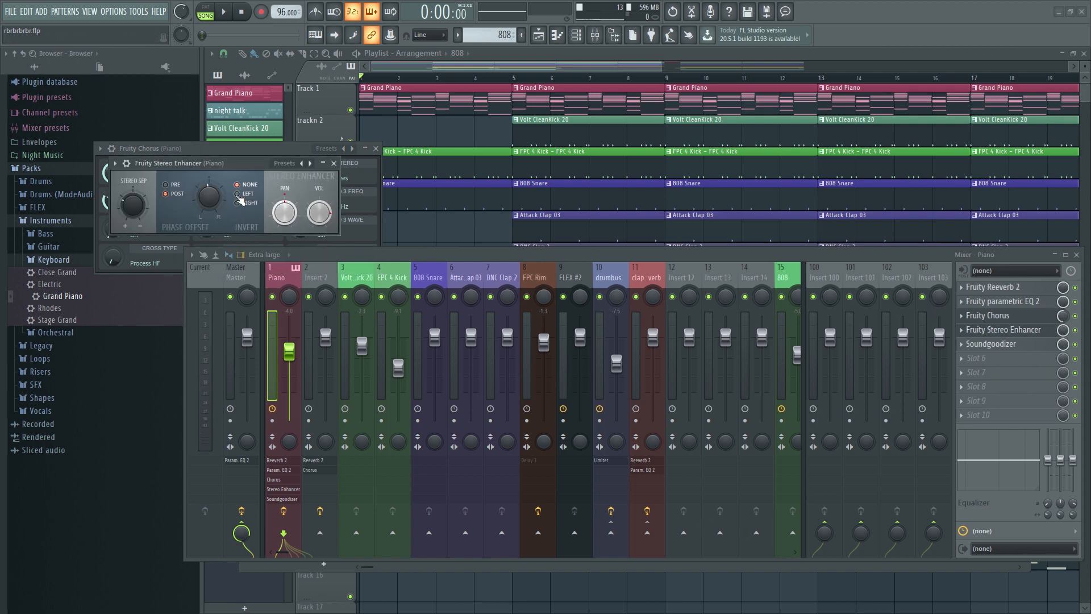
drag(142, 163, 209, 197)
click(182, 197)
mouse_move(244, 242)
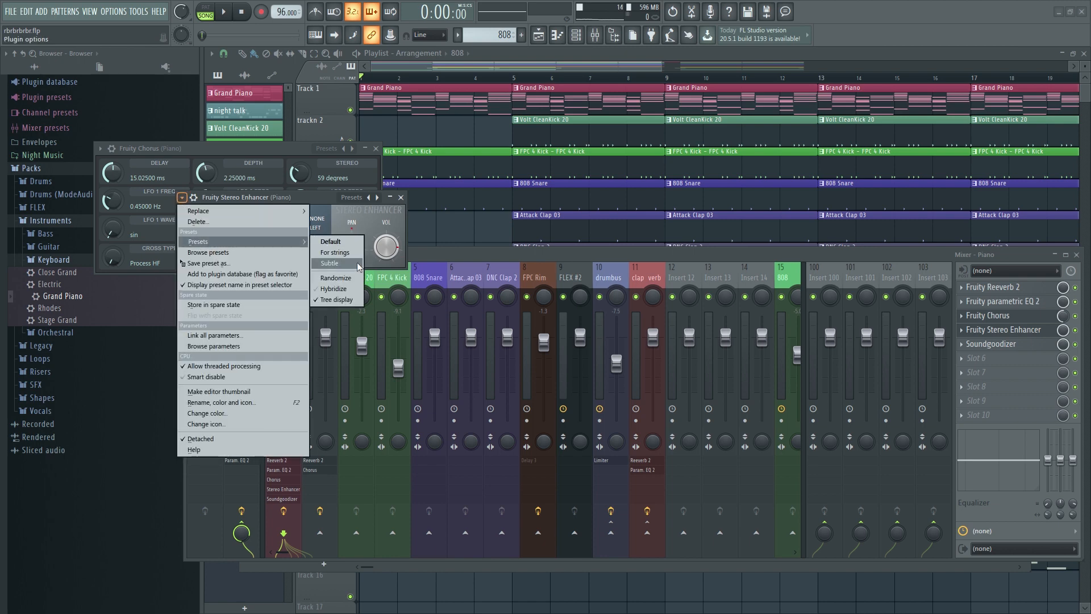
click(401, 197)
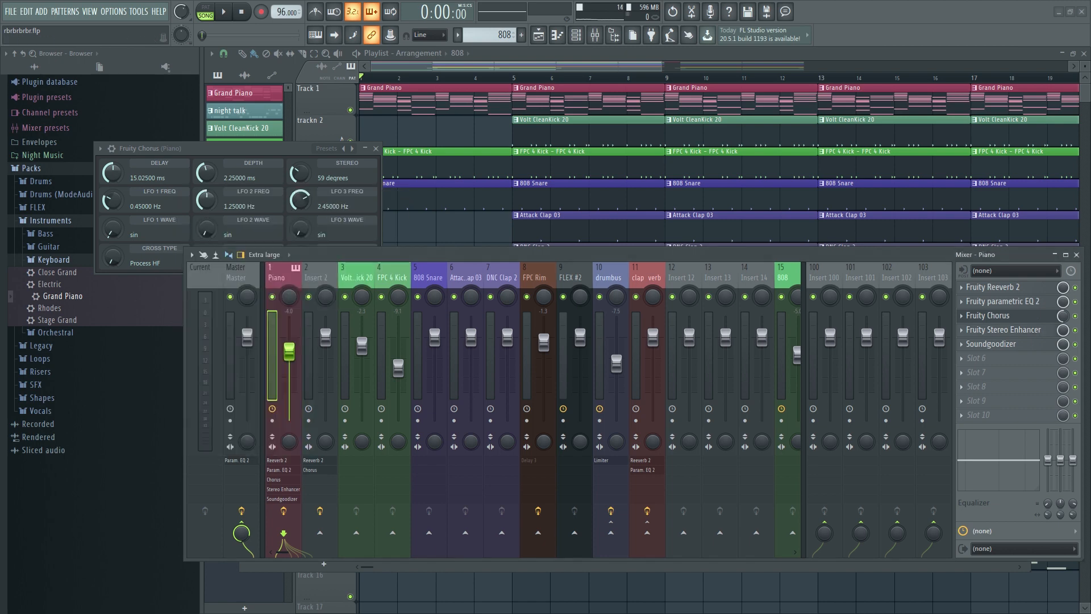
Examine the Soundgoodizer settings on the Piano track and close the remaining effect windows.
click(995, 345)
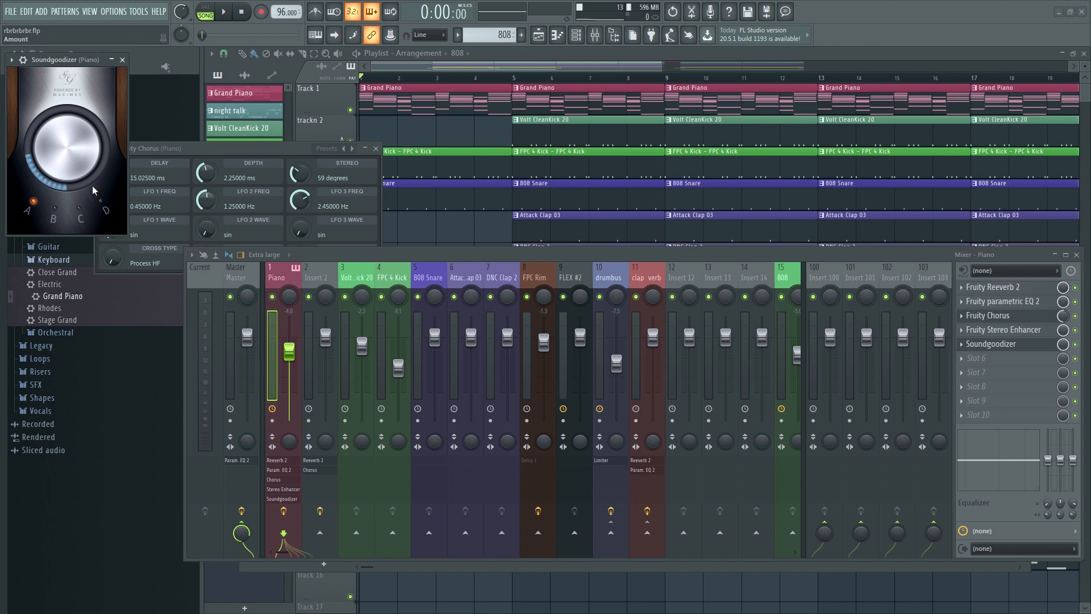
click(122, 60)
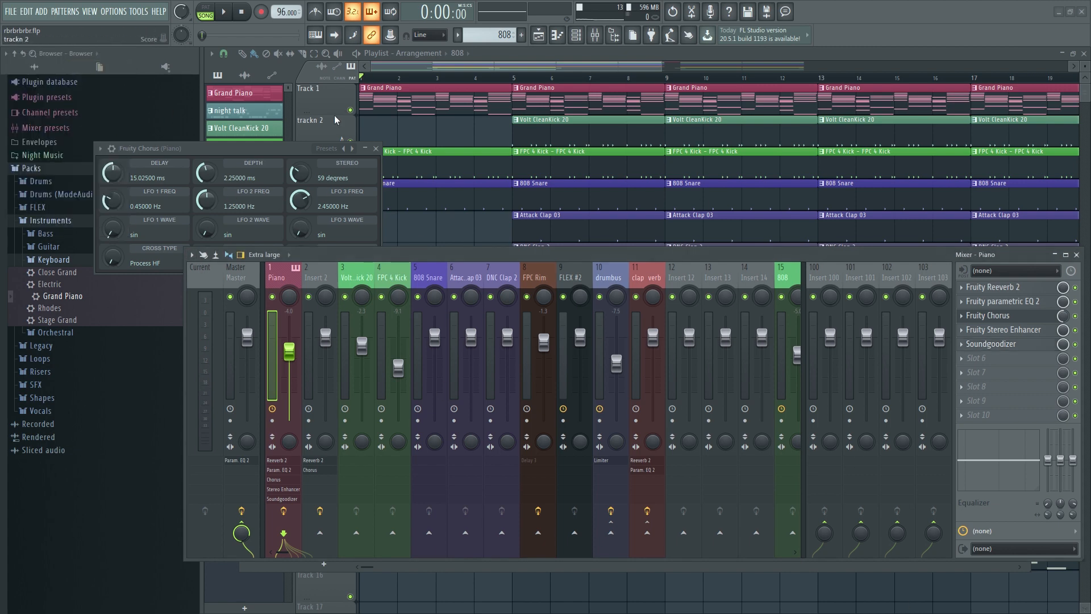
click(376, 148)
Solo Track 1 in the playlist, start playback, and open the Grand Piano pattern's notes in the piano roll.
right_click(352, 112)
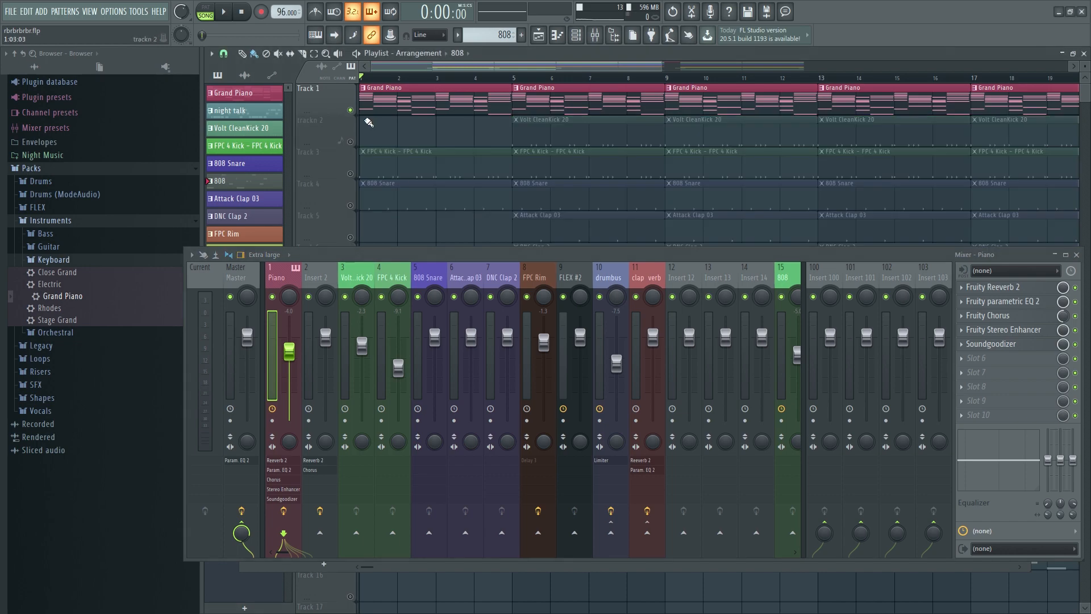
key(space)
double_click(376, 96)
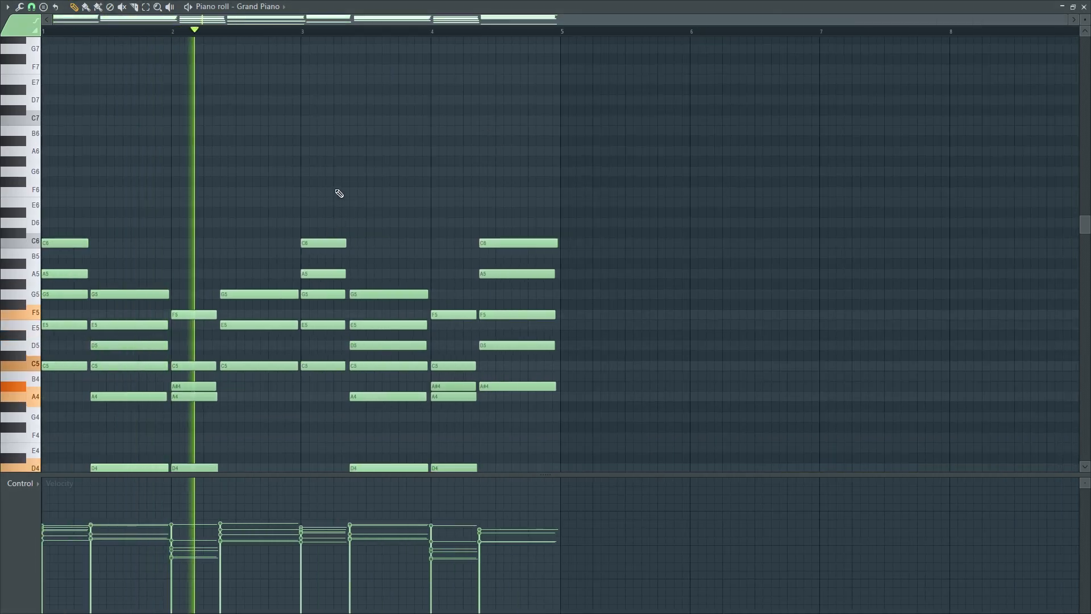
scroll(335, 190, up, 2)
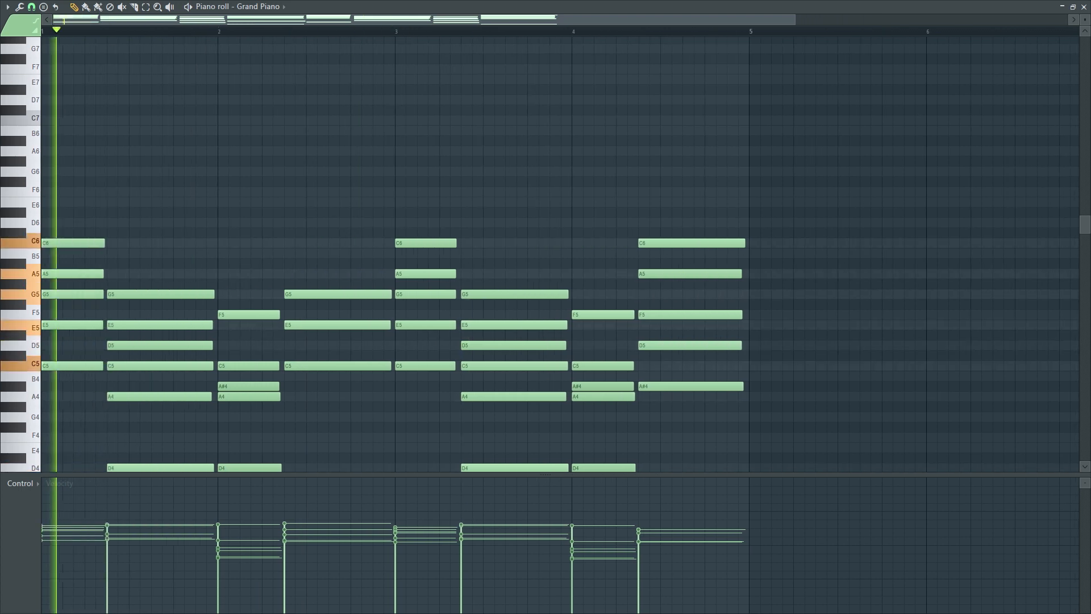
View the lower Grand Piano notes in the piano roll, stop playback, and close the piano roll.
scroll(280, 231, down, 4)
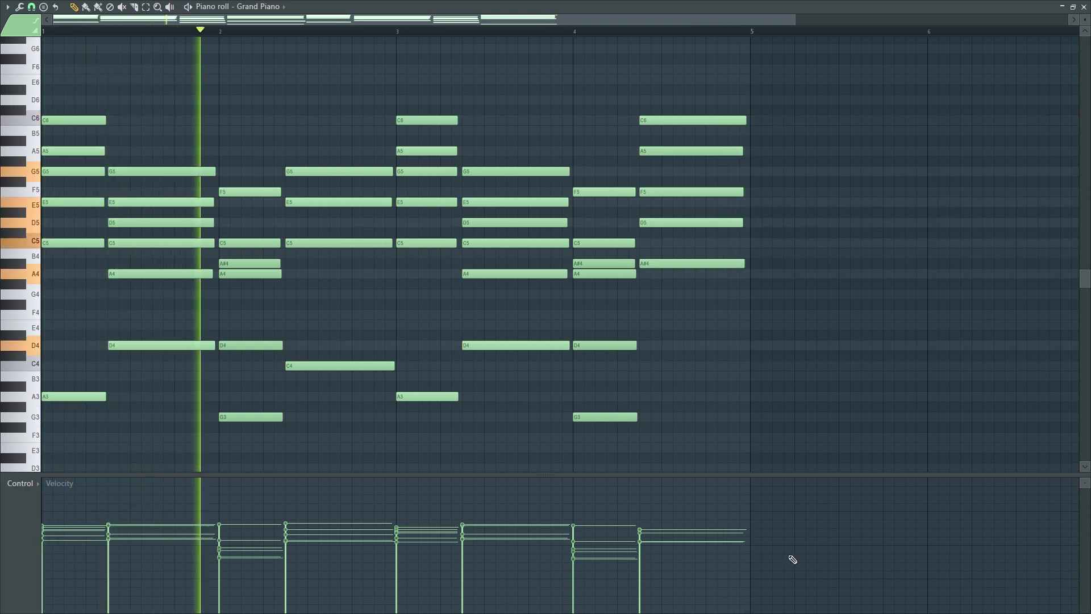
key(space)
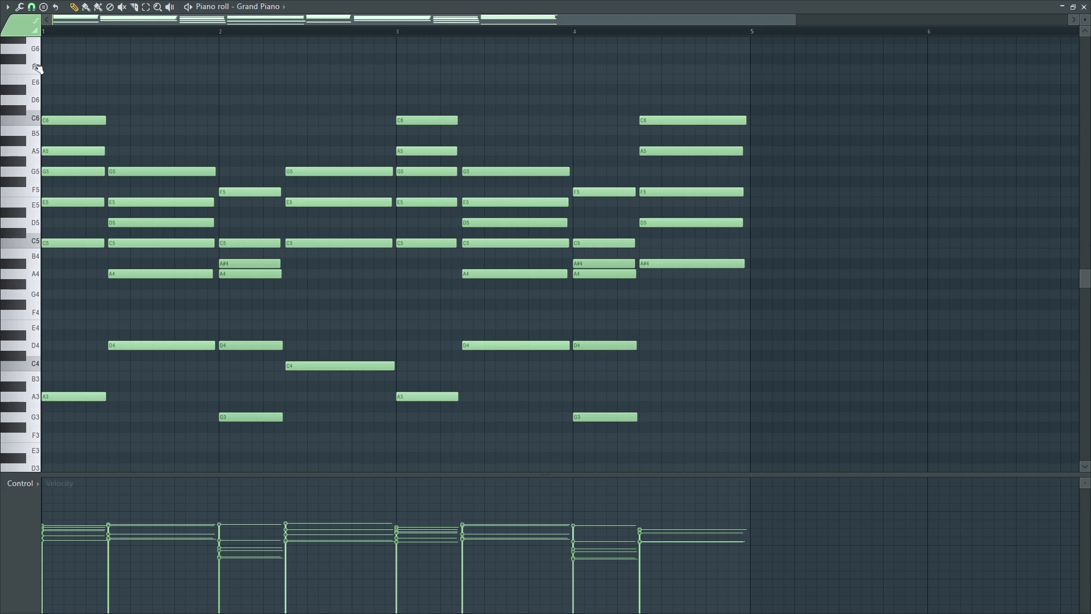
click(1083, 7)
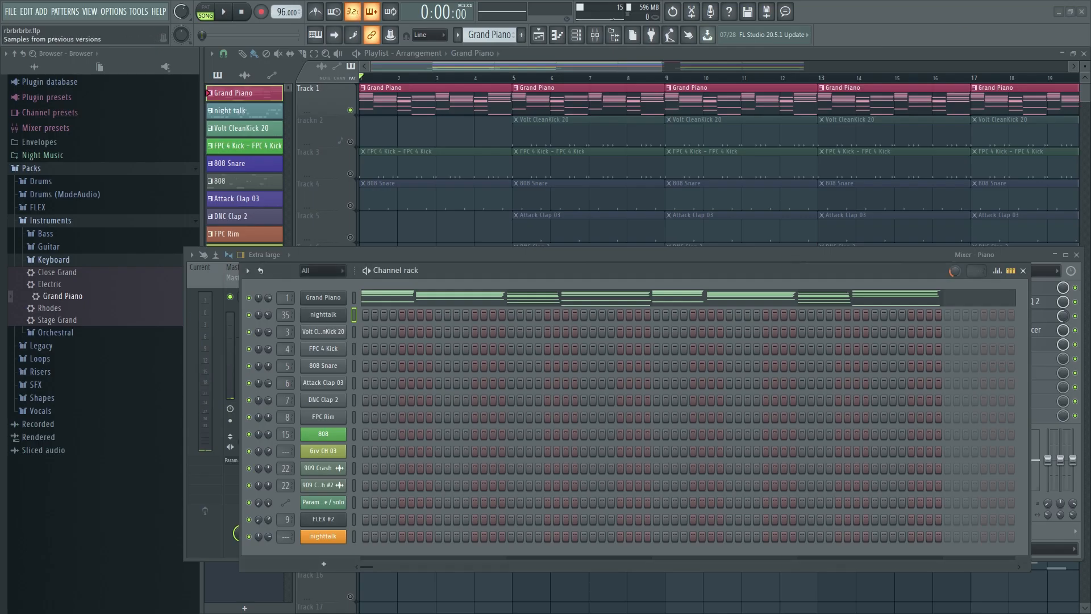
Unmute the Volt CleanKick 20 and FPC 4 Kick tracks and play the arrangement from bar 5.
click(350, 142)
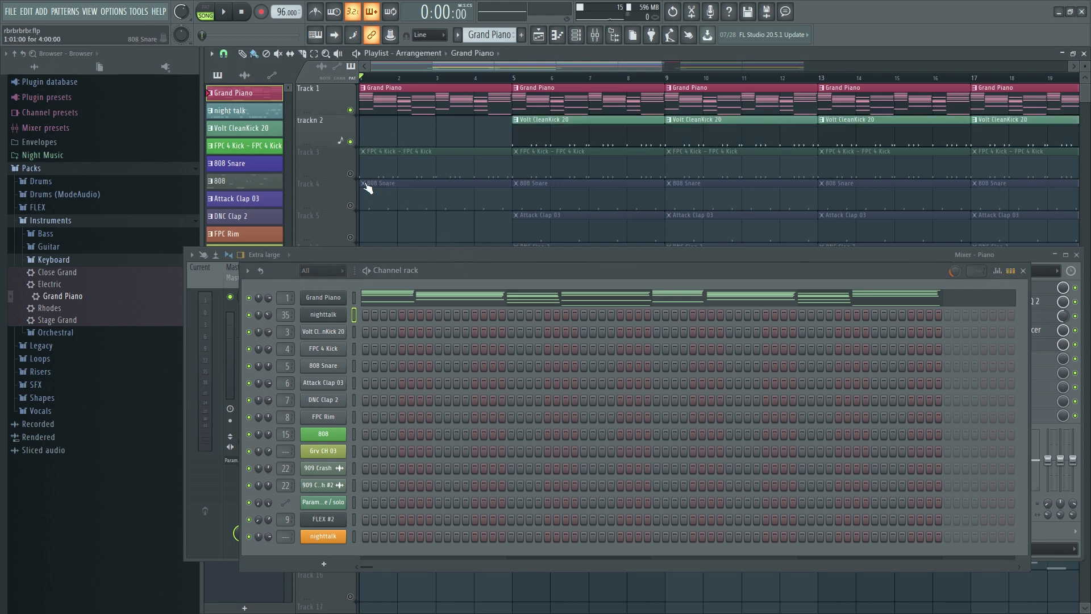
click(350, 174)
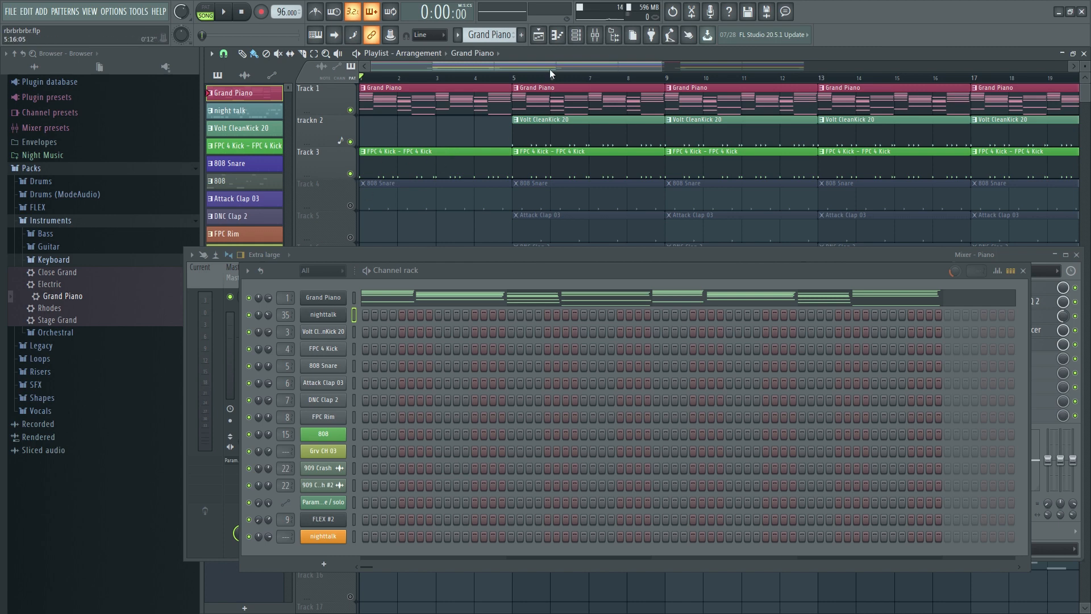
click(515, 81)
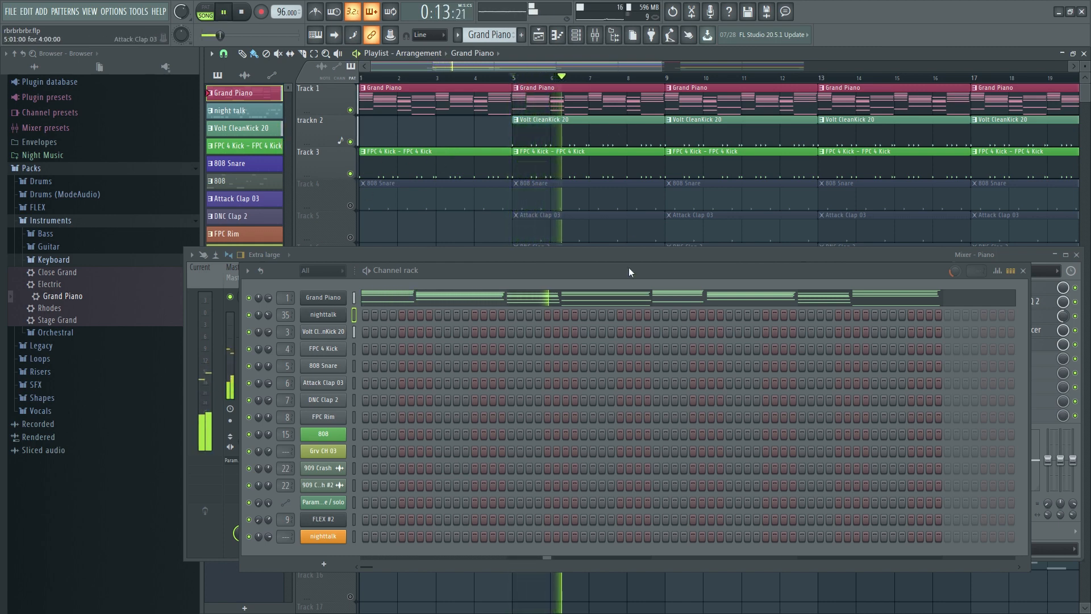
key(space)
Show the FPC 4 Kick pattern's steps, examine its sampler settings, and close the sampler window.
click(571, 163)
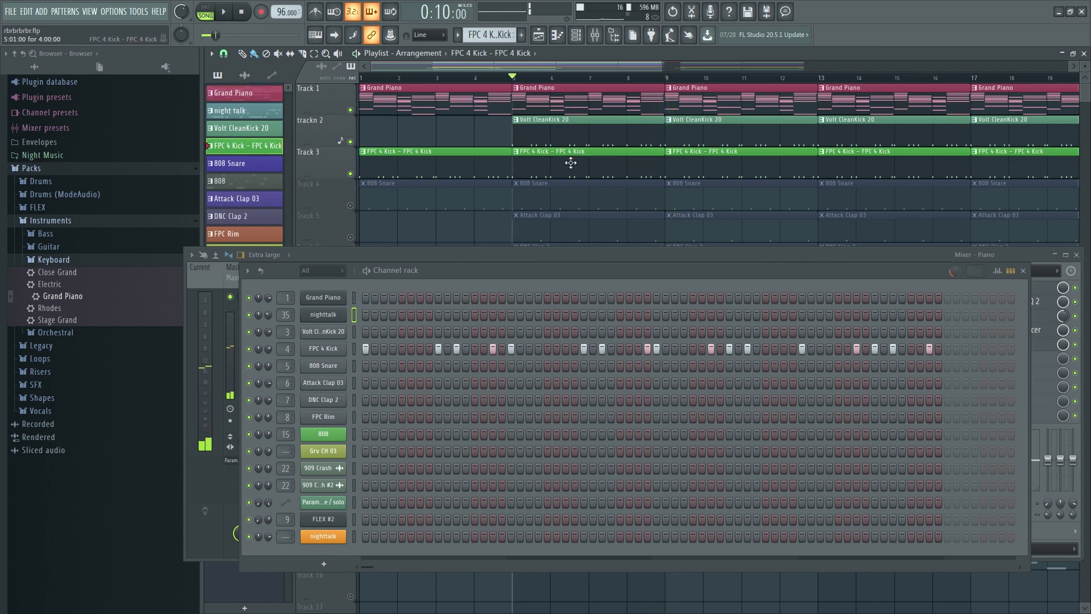
click(316, 350)
click(35, 95)
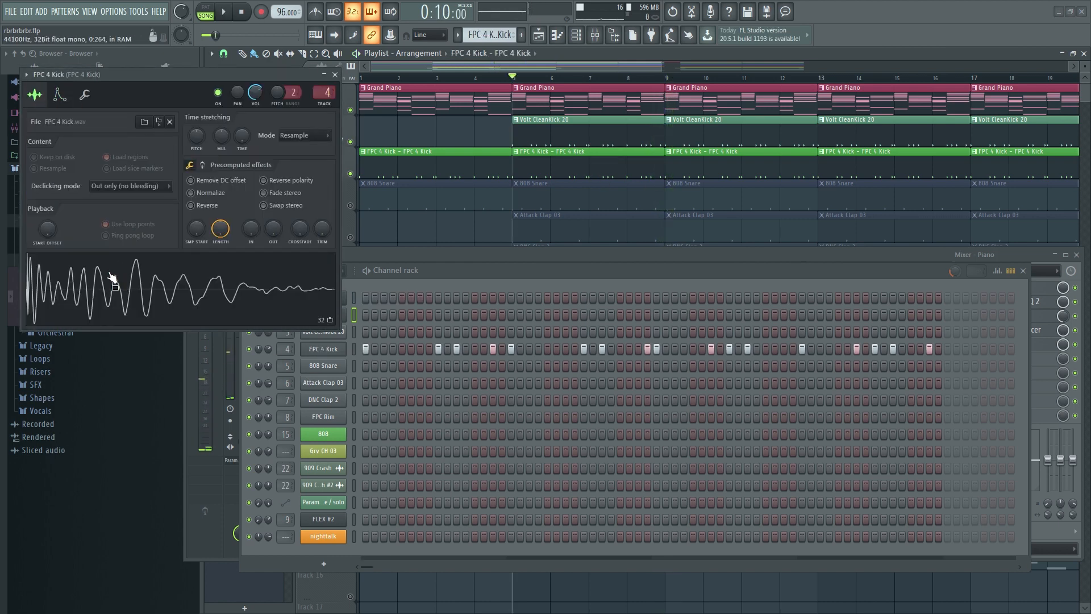
click(59, 95)
click(335, 75)
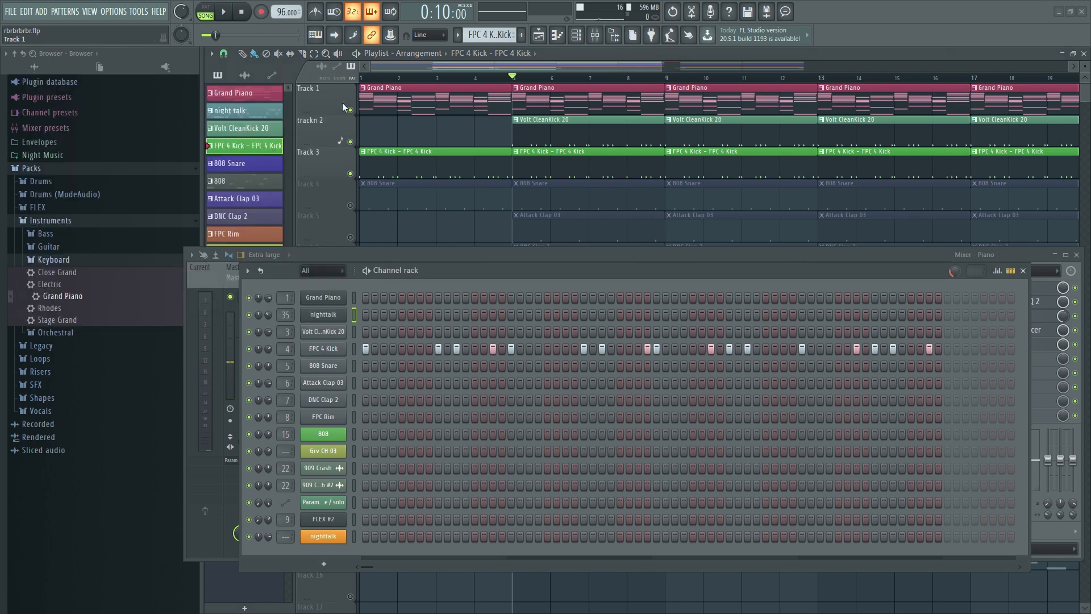
Examine the Volt CleanKick 20 sample's waveform and sampler settings, and close its window.
click(332, 335)
drag(138, 138, 273, 169)
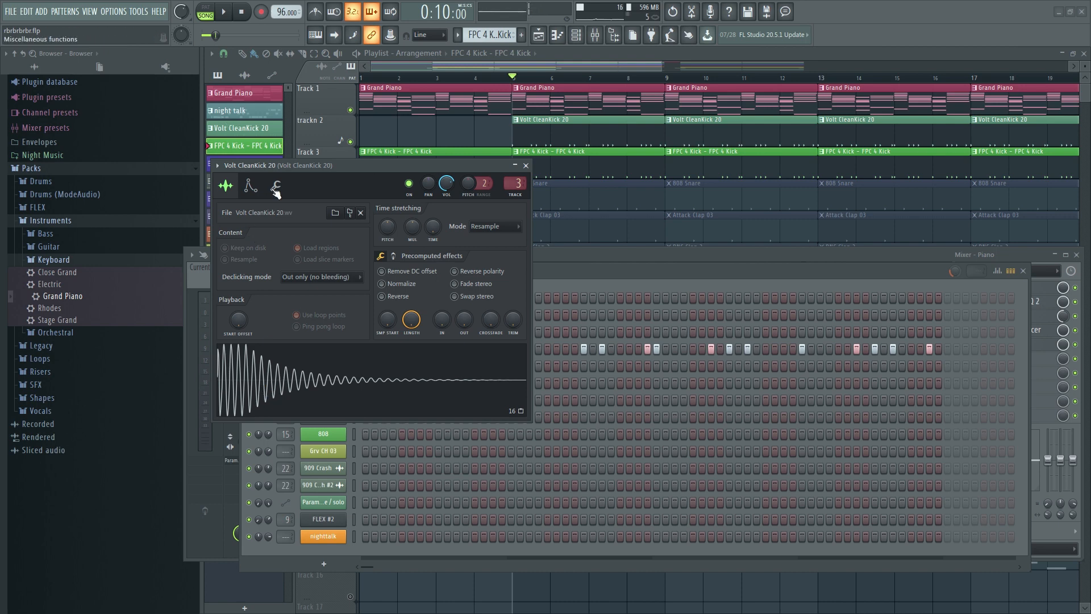
drag(253, 175, 413, 199)
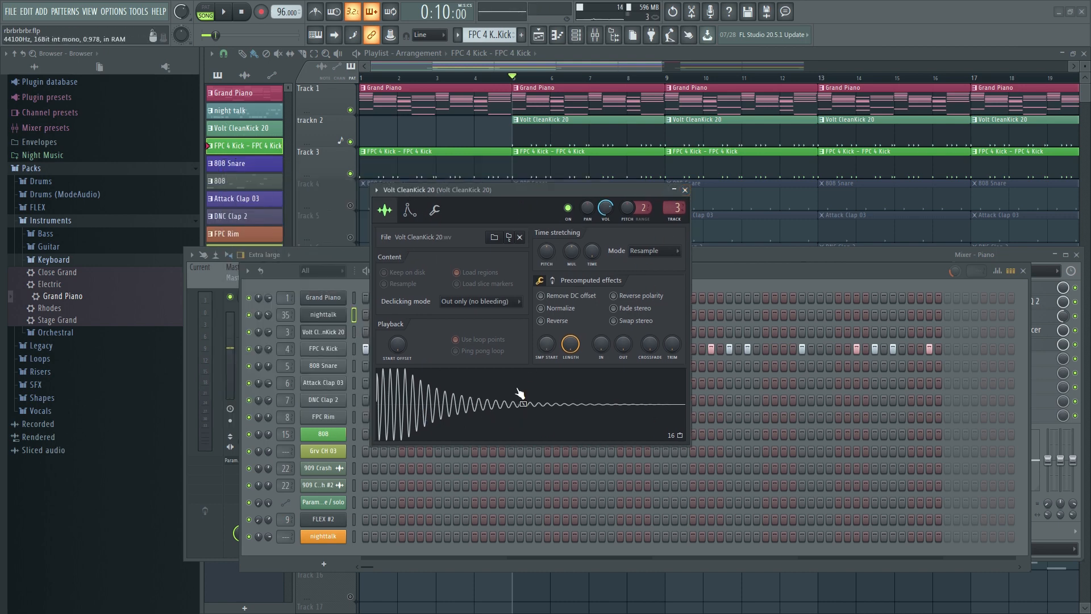
click(685, 190)
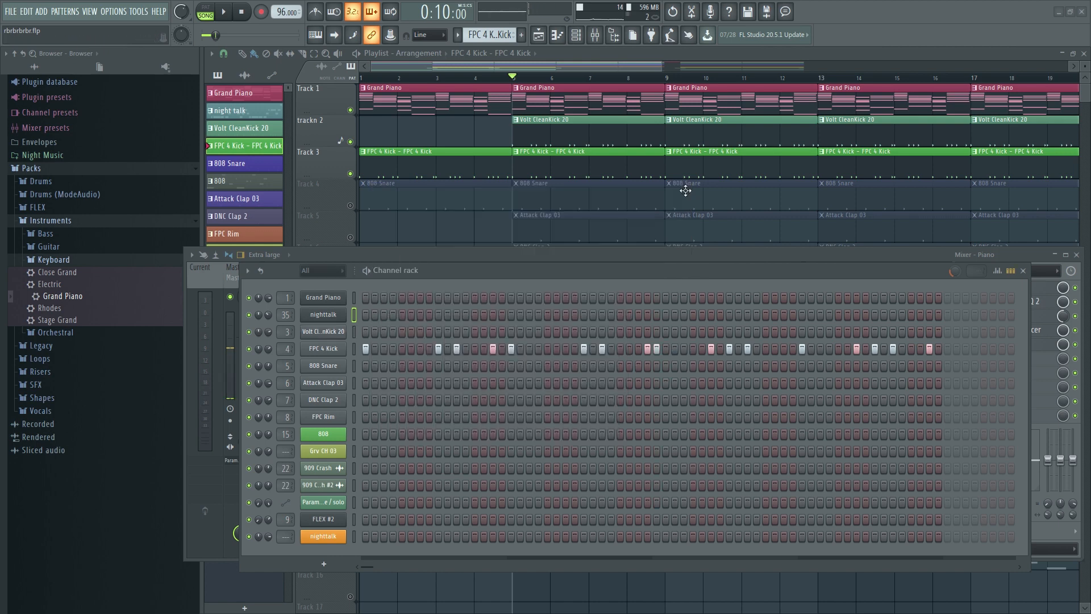
Browse the Kicks folder in the Drums (ModeAudio) pack and preview several Volt CleanKick samples, including 24 and 36.
click(79, 196)
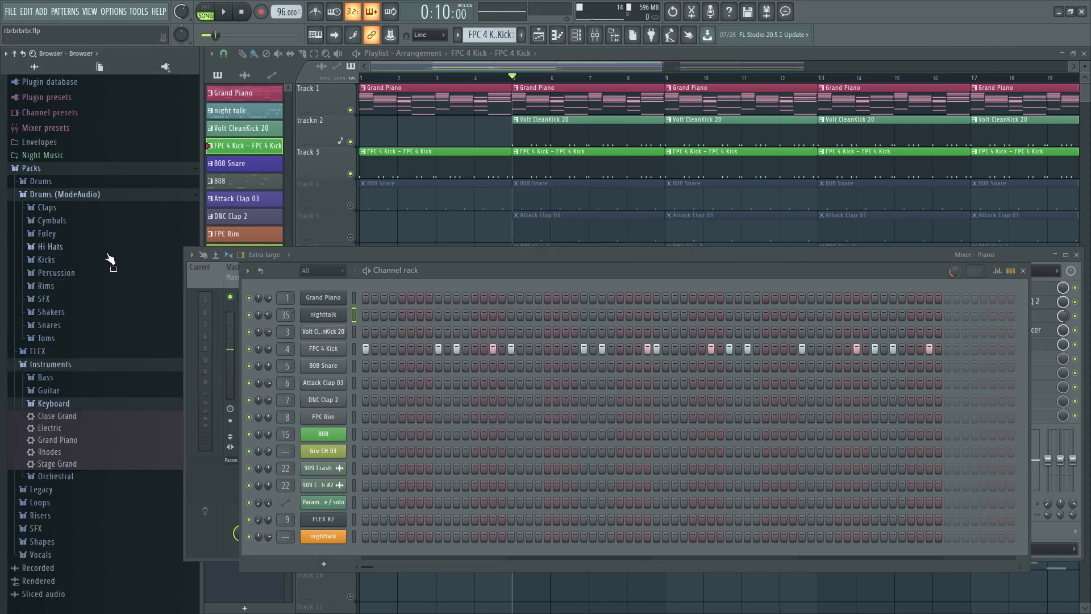
click(64, 261)
scroll(89, 357, down, 15)
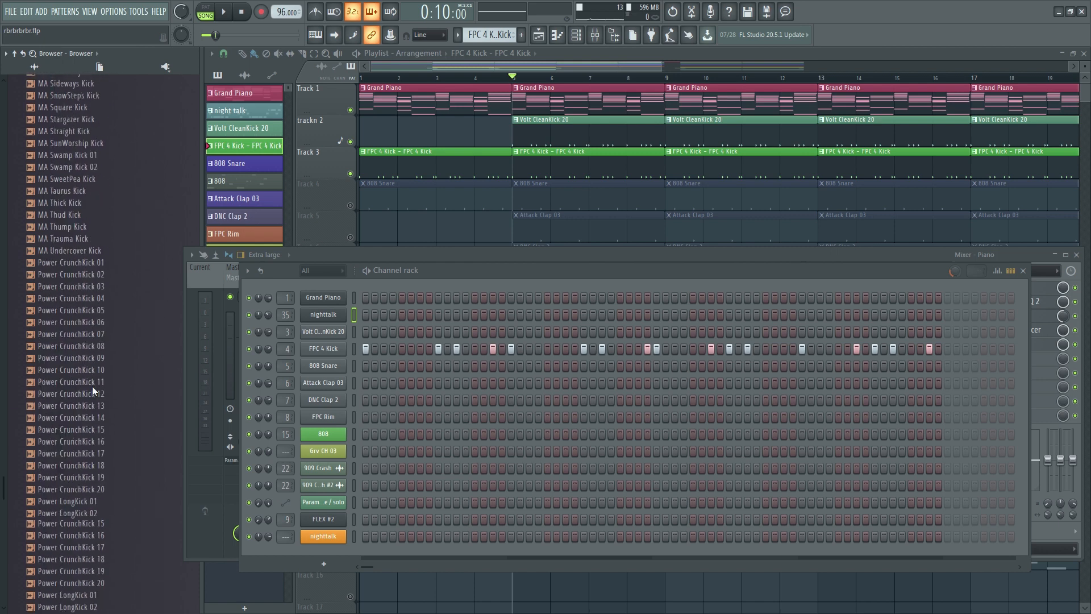
scroll(94, 389, down, 10)
scroll(95, 390, up, 4)
click(66, 273)
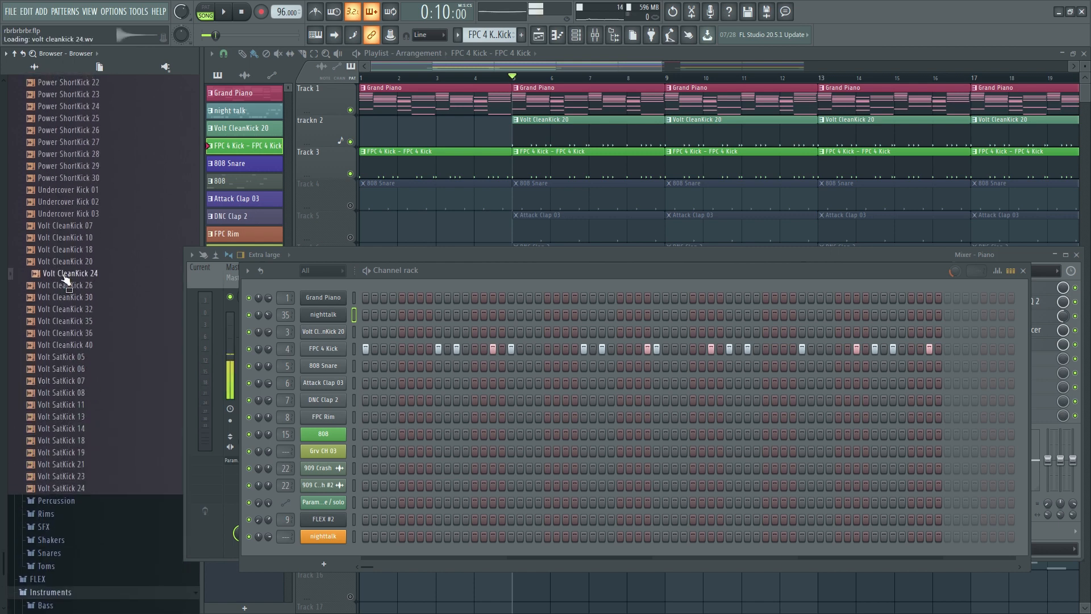
click(61, 229)
click(84, 333)
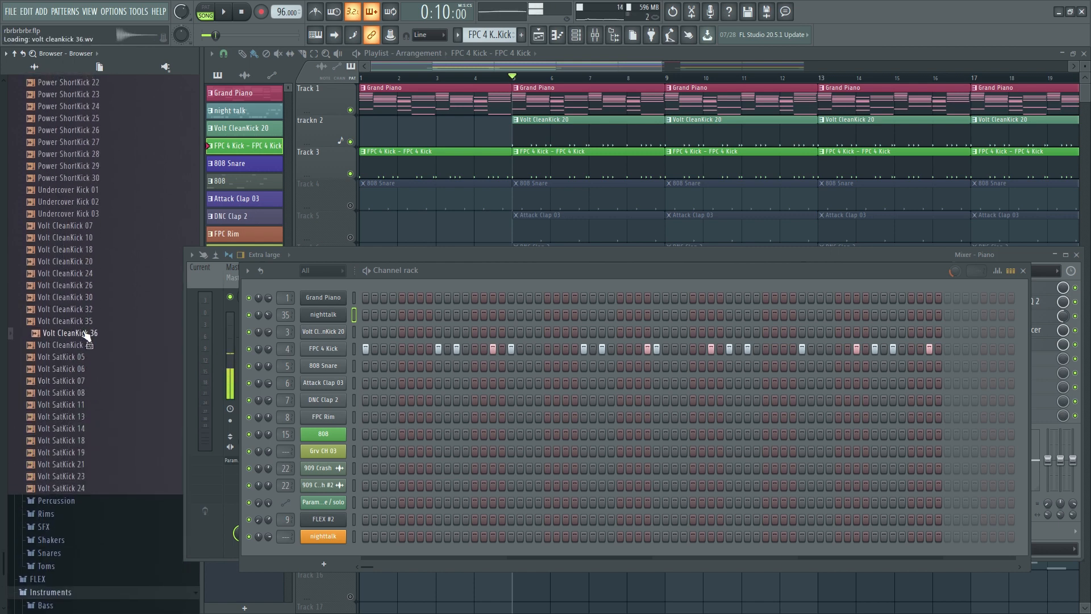
click(81, 276)
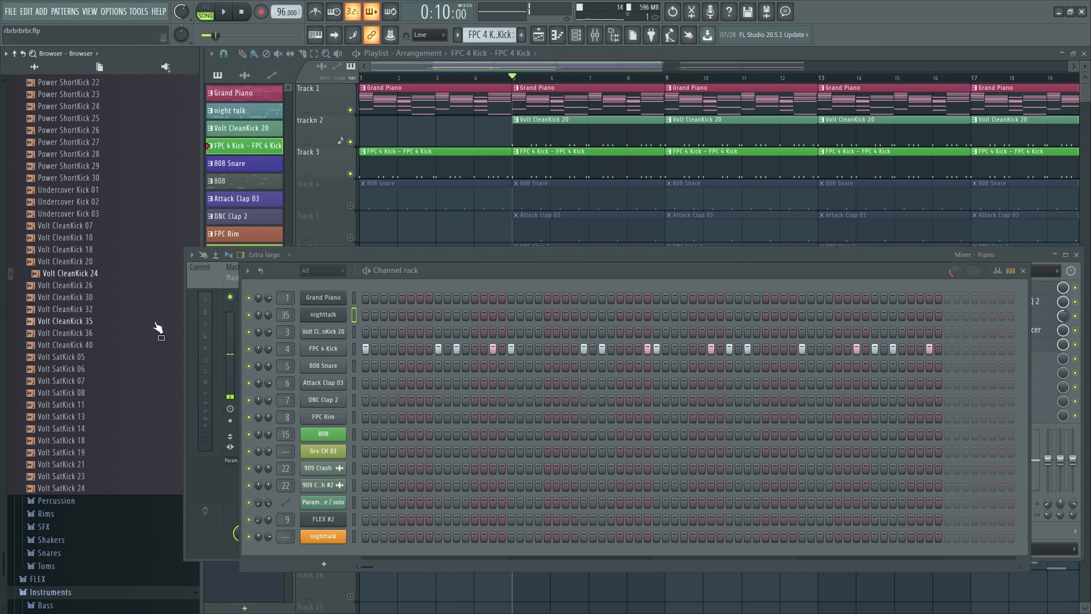
scroll(91, 276, up, 10)
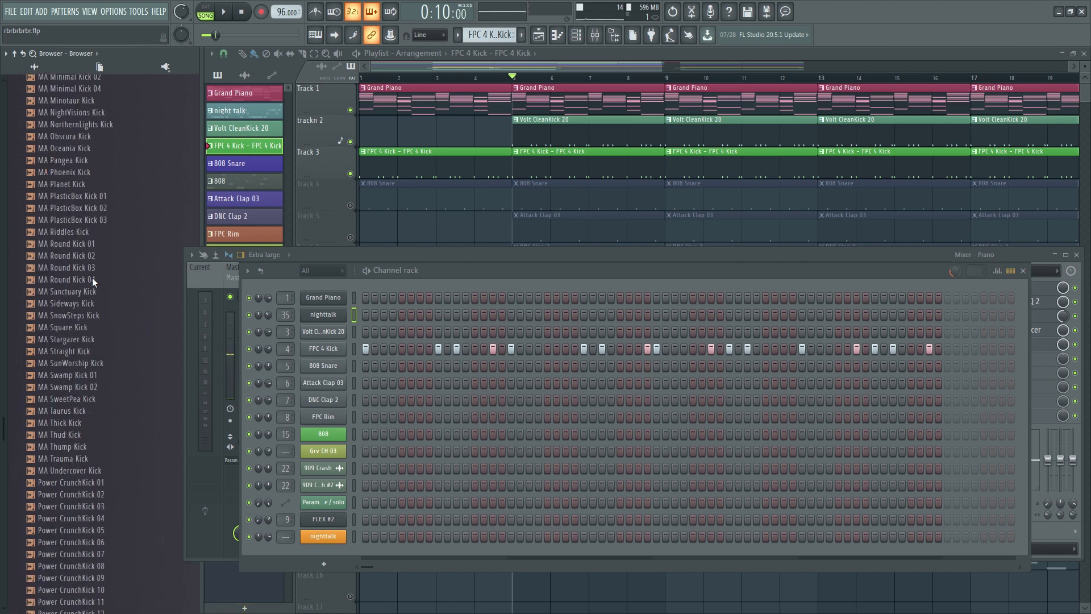
scroll(66, 301, up, 10)
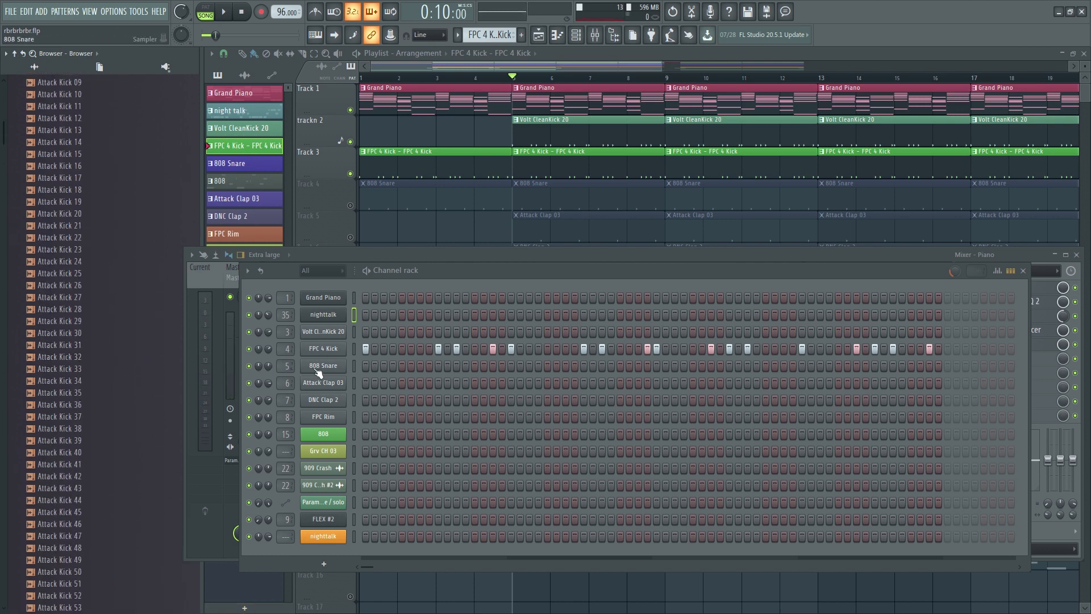
Show the 808 Snare pattern's steps, unmute Track 4, and play the arrangement from bar 5.
click(561, 199)
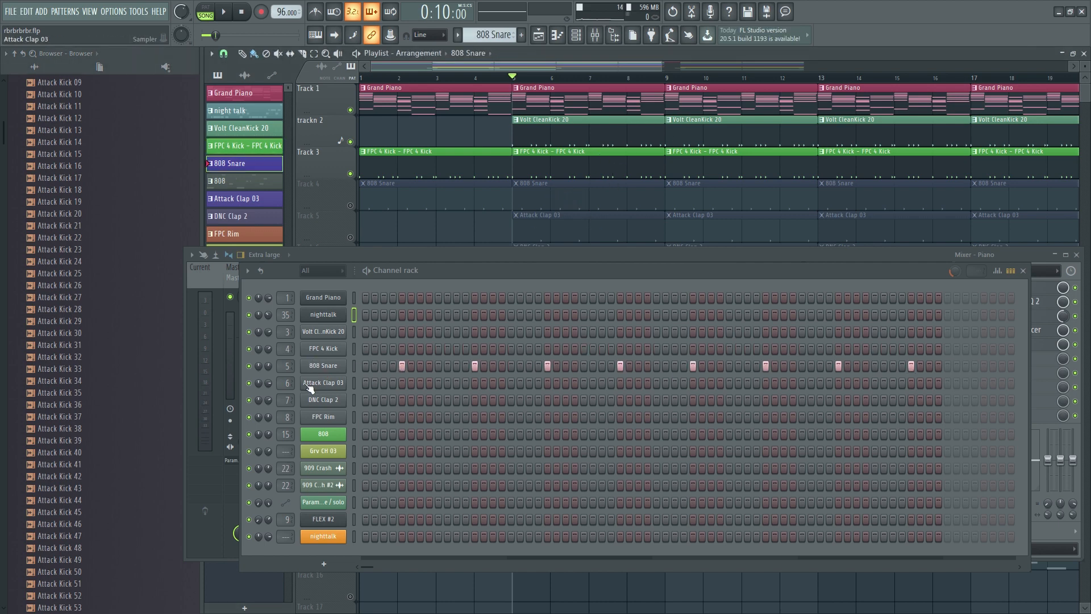
click(351, 206)
key(space)
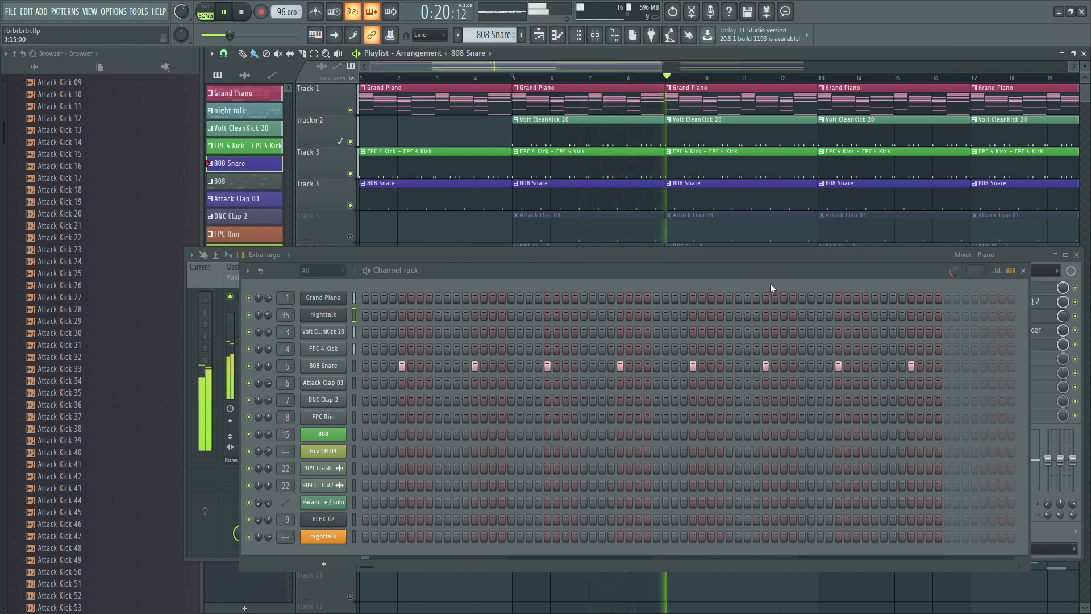
mouse_move(689, 263)
mouse_down()
mouse_move(689, 289)
mouse_move(689, 274)
mouse_up()
key(space)
Close the mixer, move the channel rack clear of the playlist, and unmute Tracks 5 and 6 with the two claps.
click(1074, 255)
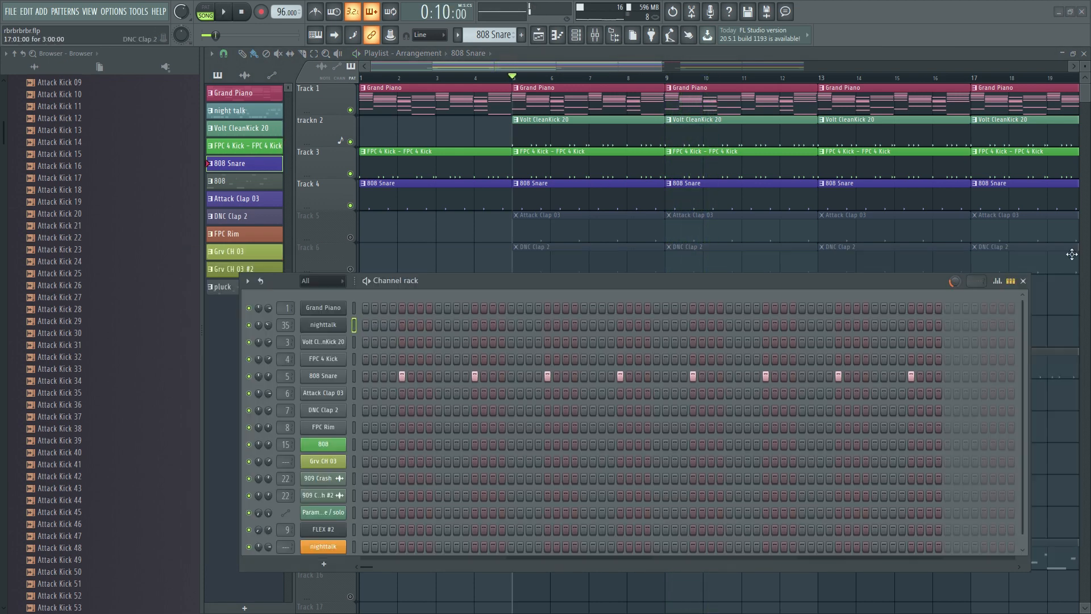
drag(578, 281, 586, 350)
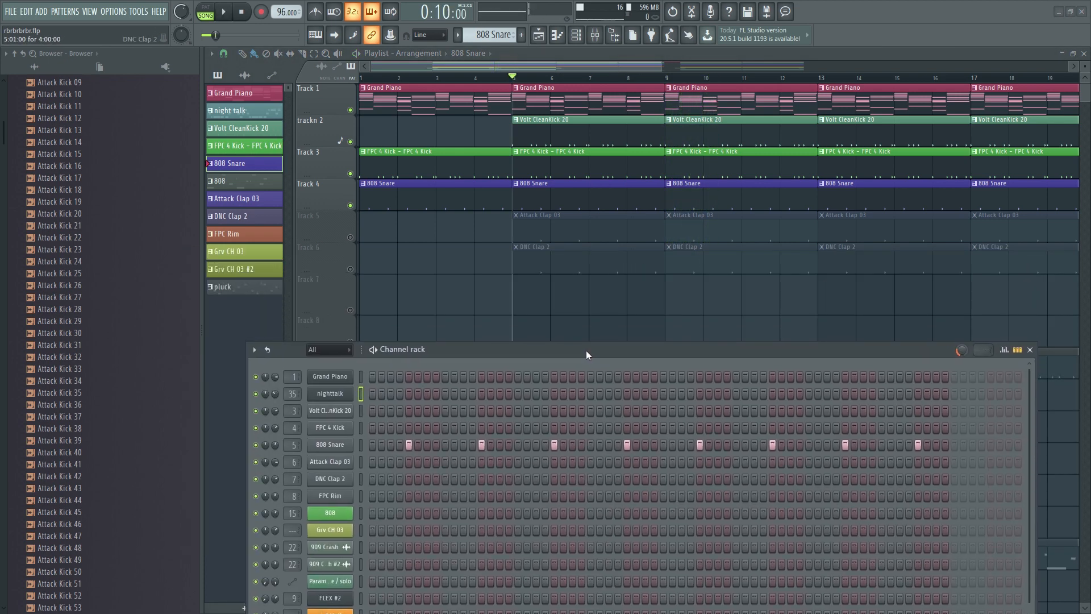
click(351, 237)
click(350, 268)
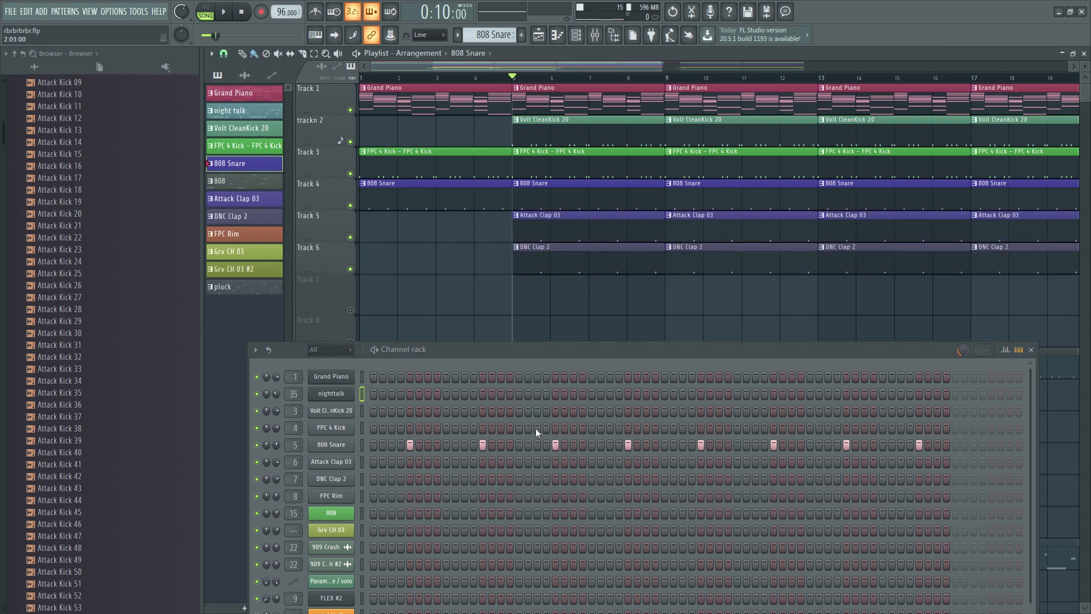
Show the Attack Clap 03 pattern's steps in the channel rack and play the arrangement with both claps.
click(573, 234)
drag(574, 356, 571, 305)
key(space)
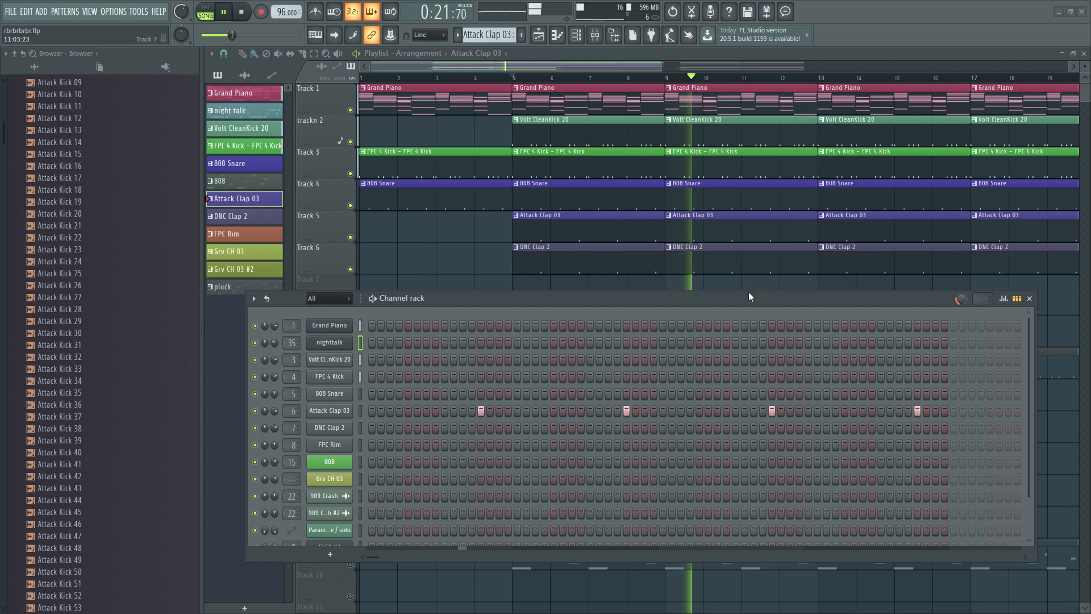
key(space)
Replay the arrangement from bar 5 to hear the claps, and close the channel rack.
drag(654, 305, 610, 297)
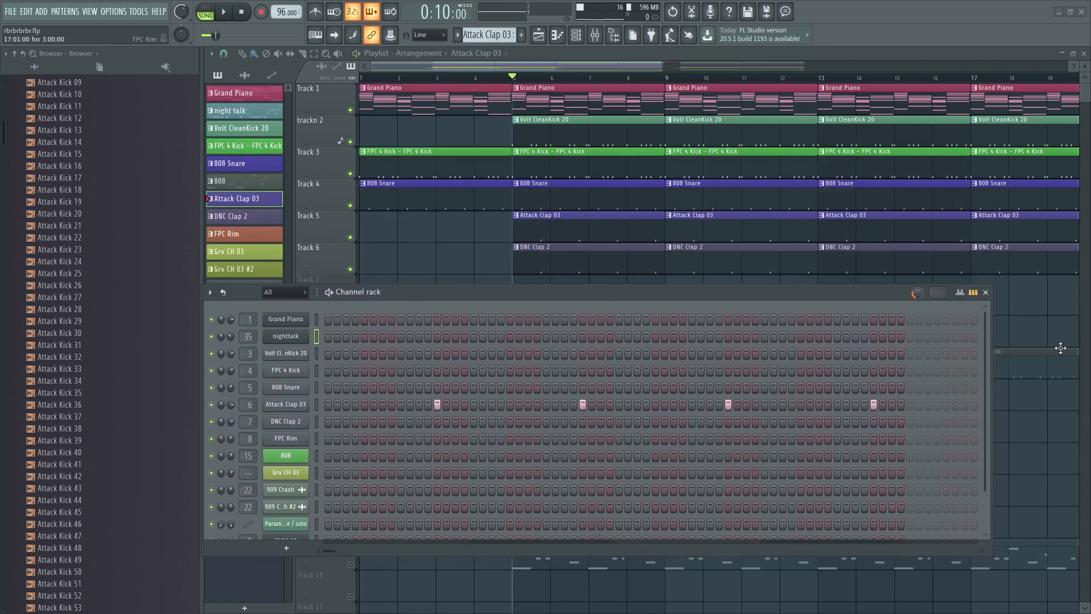
key(space)
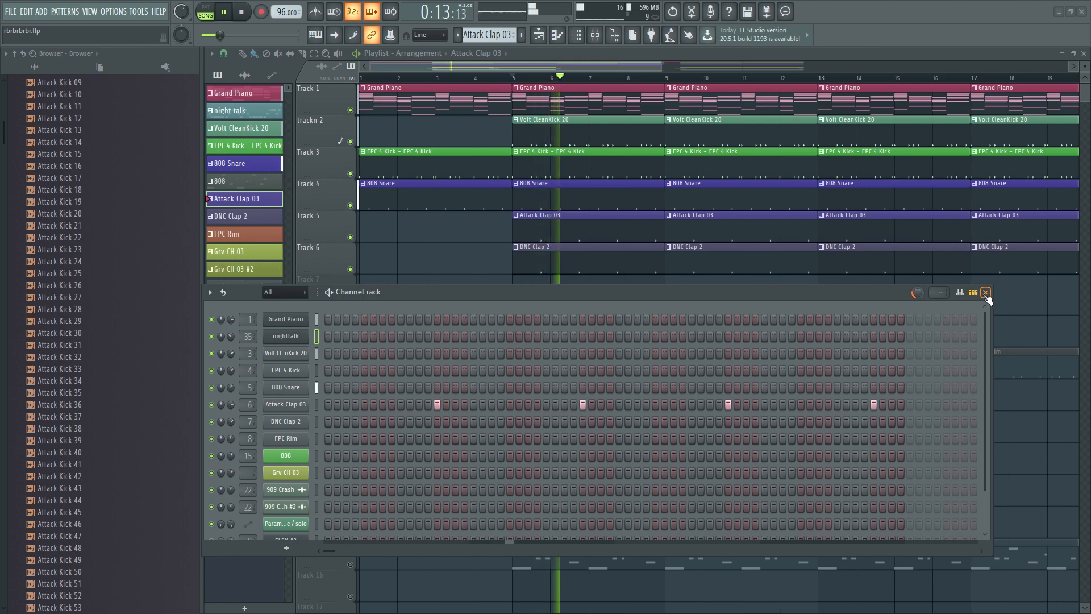
key(space)
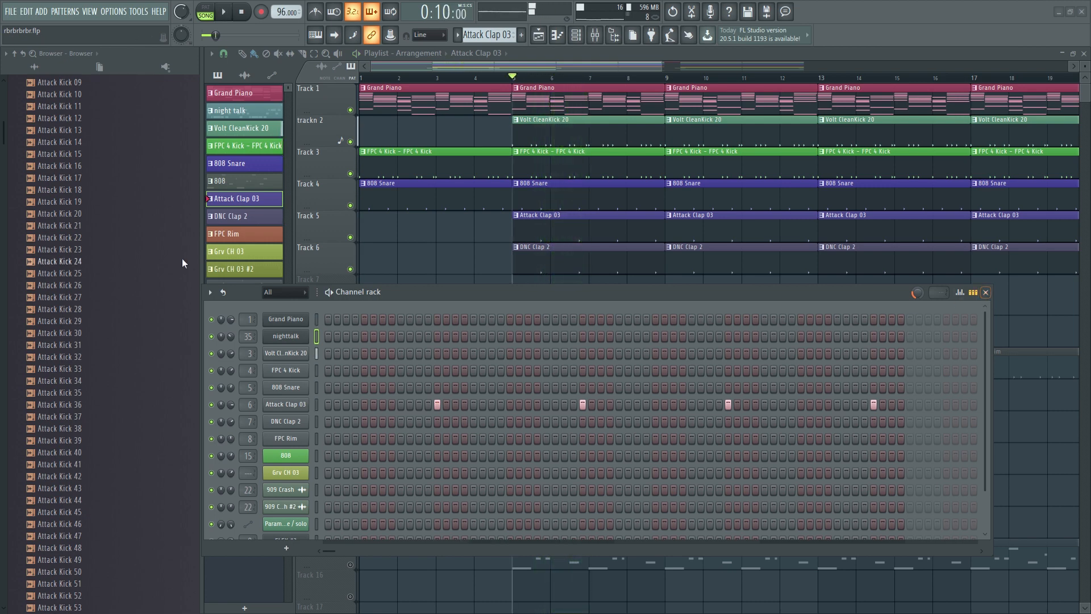
drag(610, 290, 480, 236)
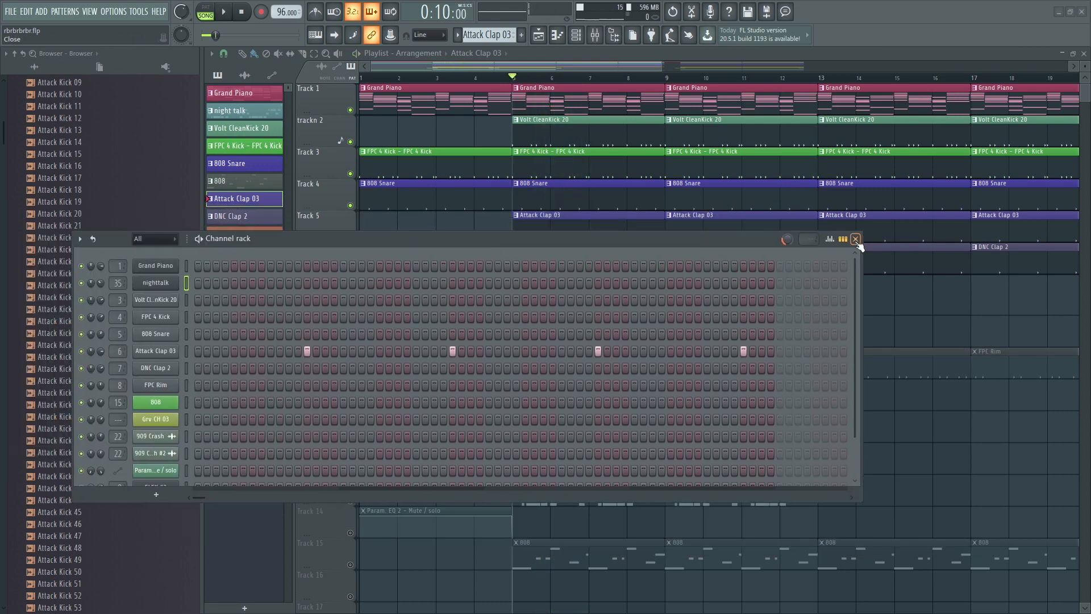
drag(640, 238, 718, 254)
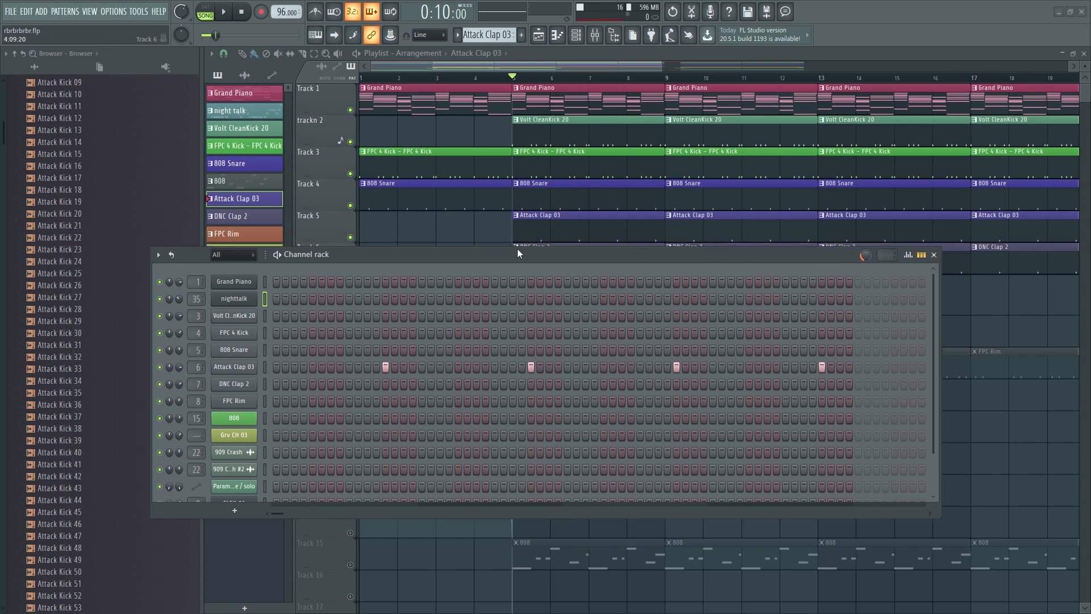
click(934, 256)
Unmute Track 9 with the FPC Rim pattern and play the arrangement from bar 5.
scroll(412, 461, down, 1)
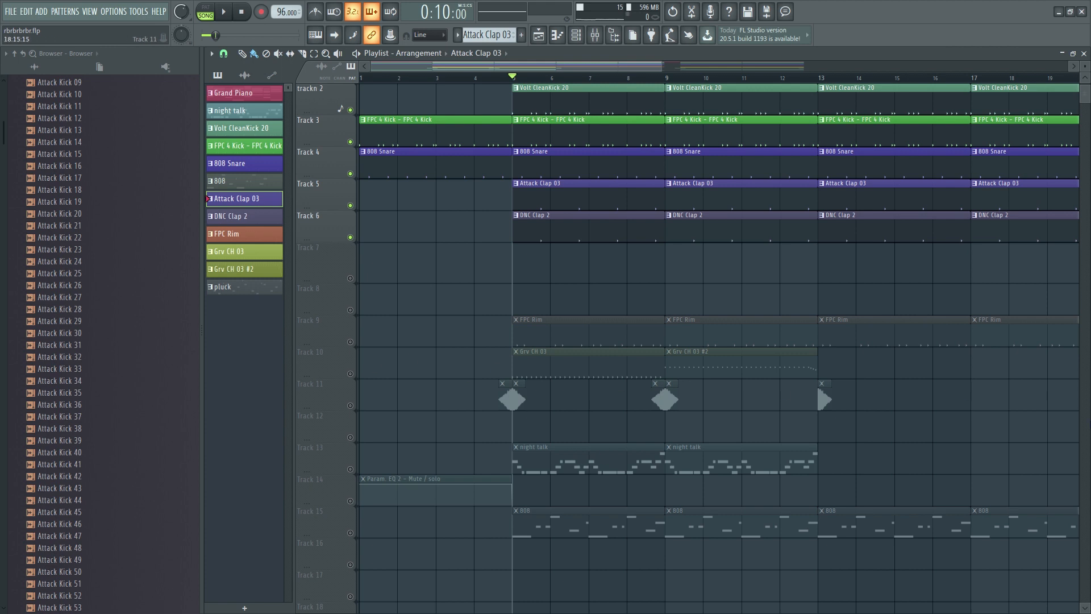
click(350, 341)
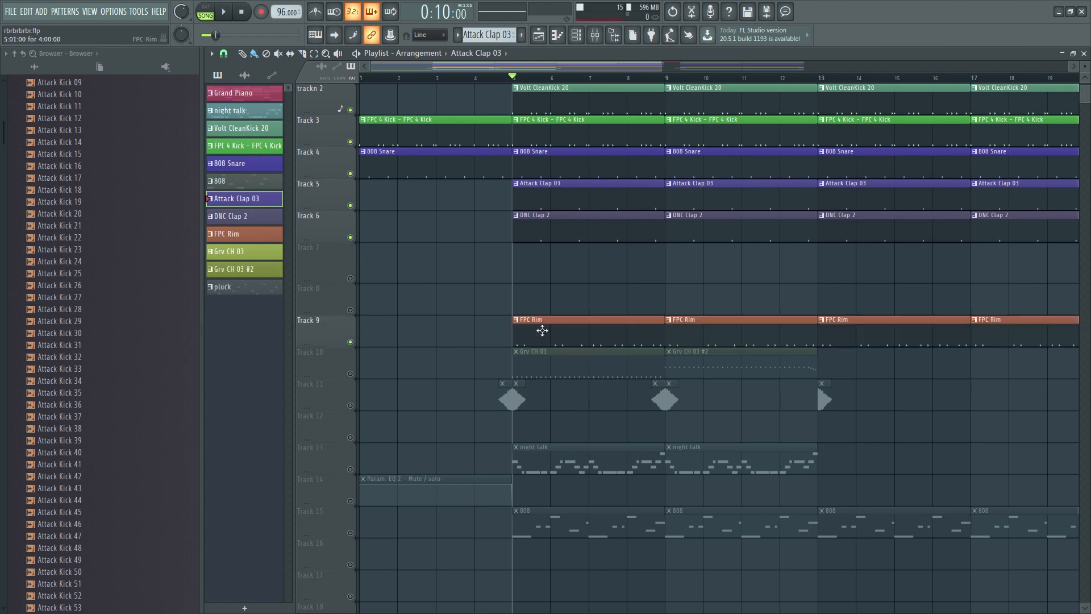
key(space)
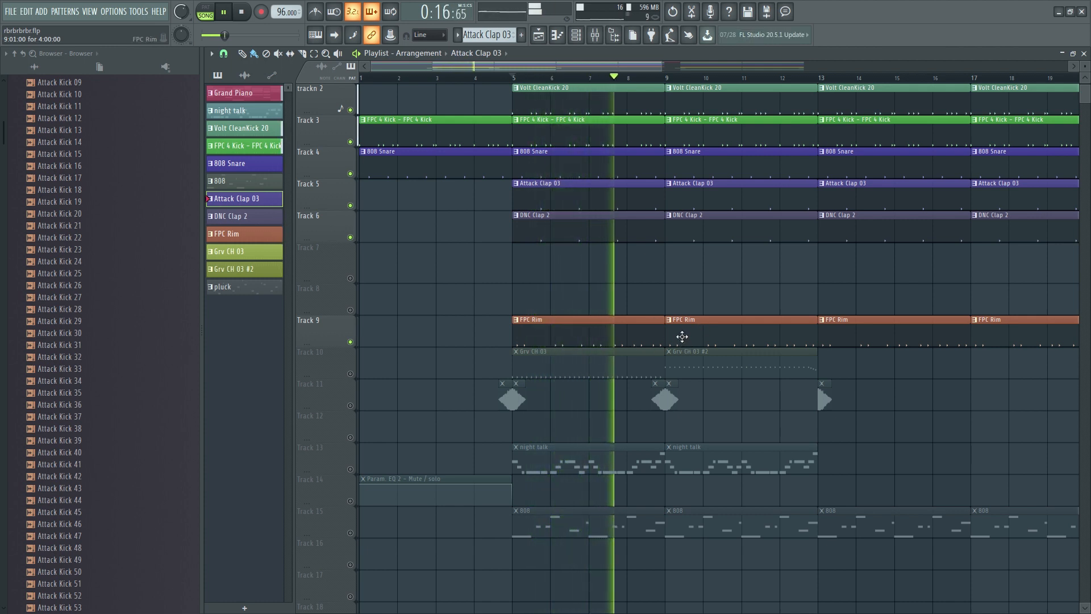
key(space)
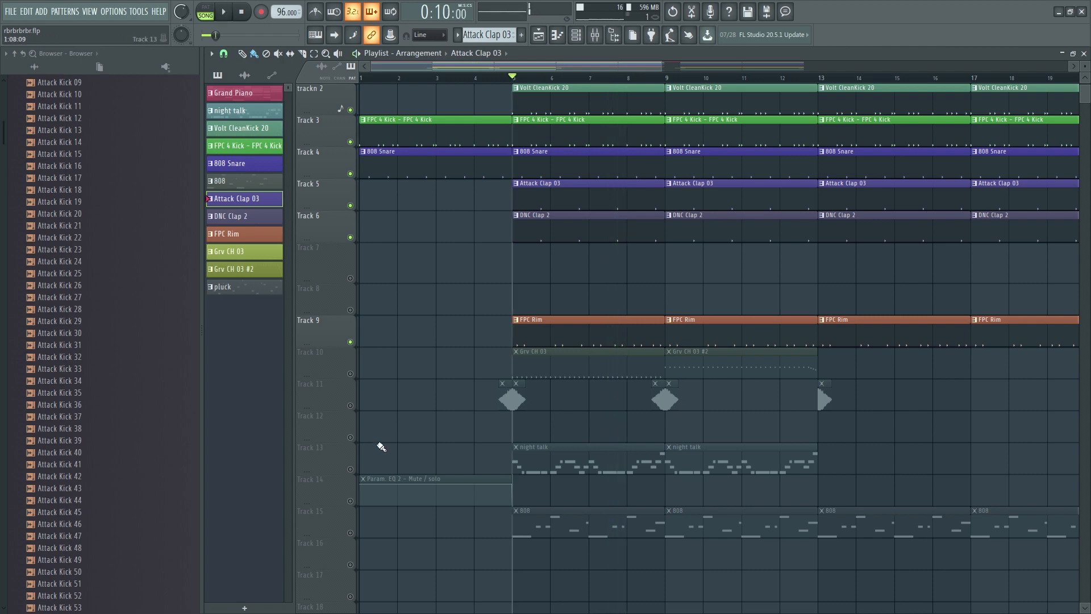
Show the channel rack while playing the arrangement with the FPC Rim, and hide it again before stopping playback.
key(F6)
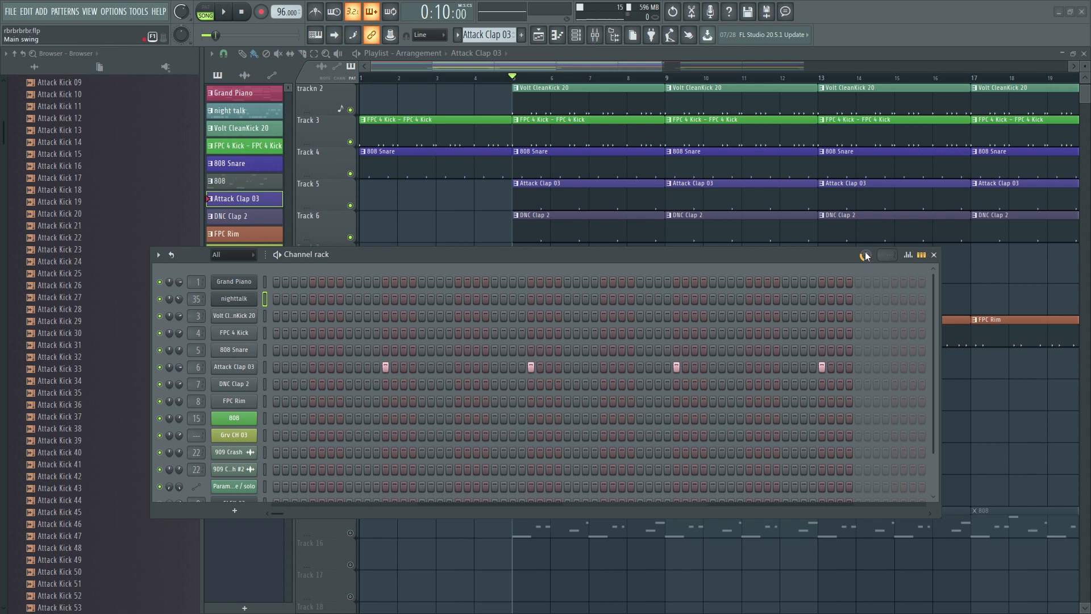
key(space)
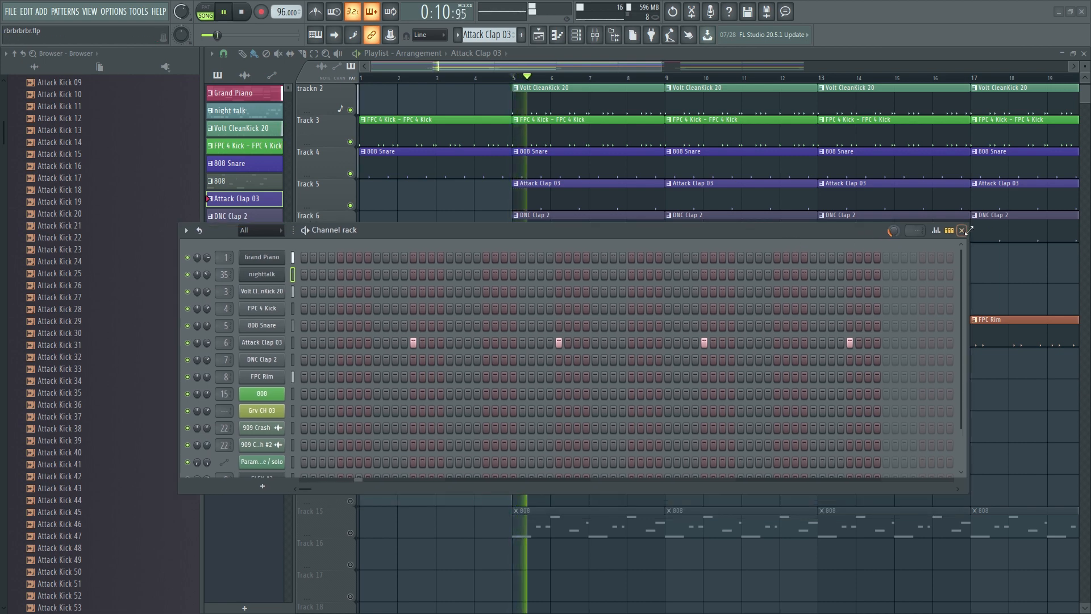
key(F6)
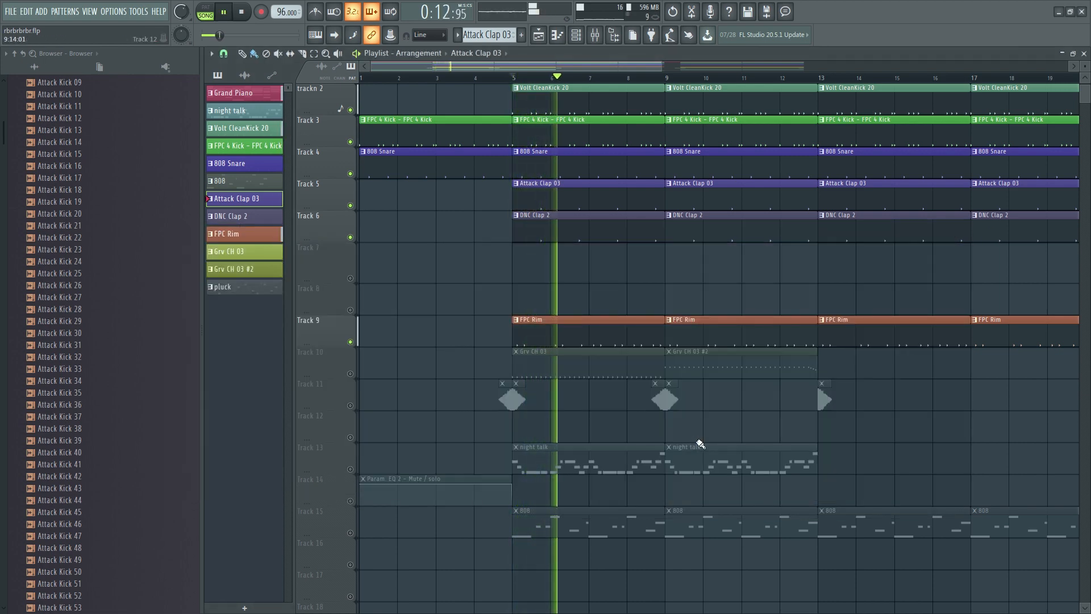
key(space)
Unmute Track 15 with the 808 pattern, play the arrangement, and raise the 808 mixer level to -0.9 dB.
click(350, 532)
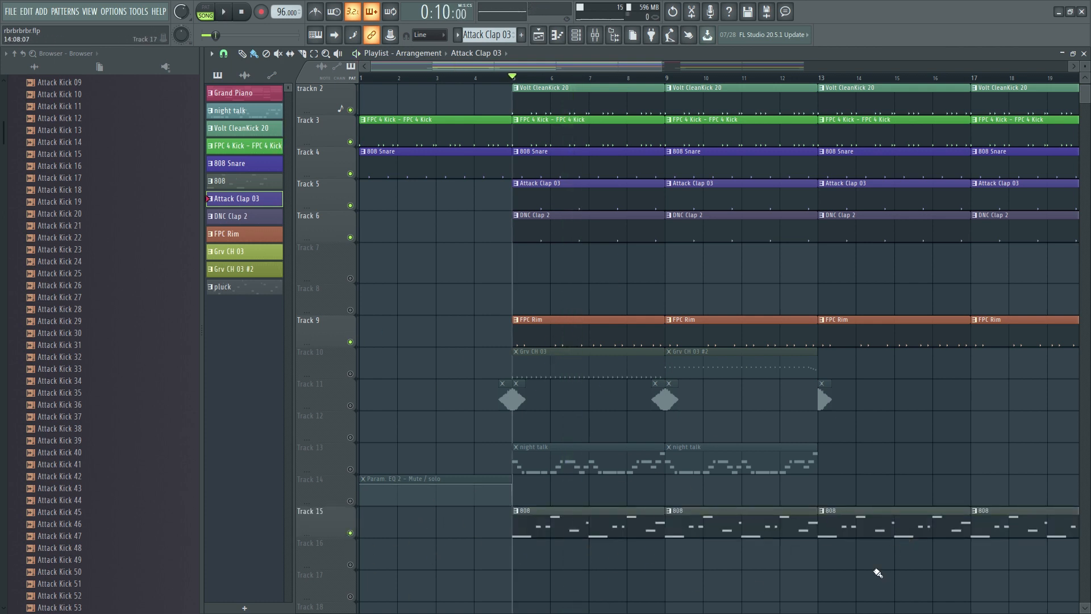
key(space)
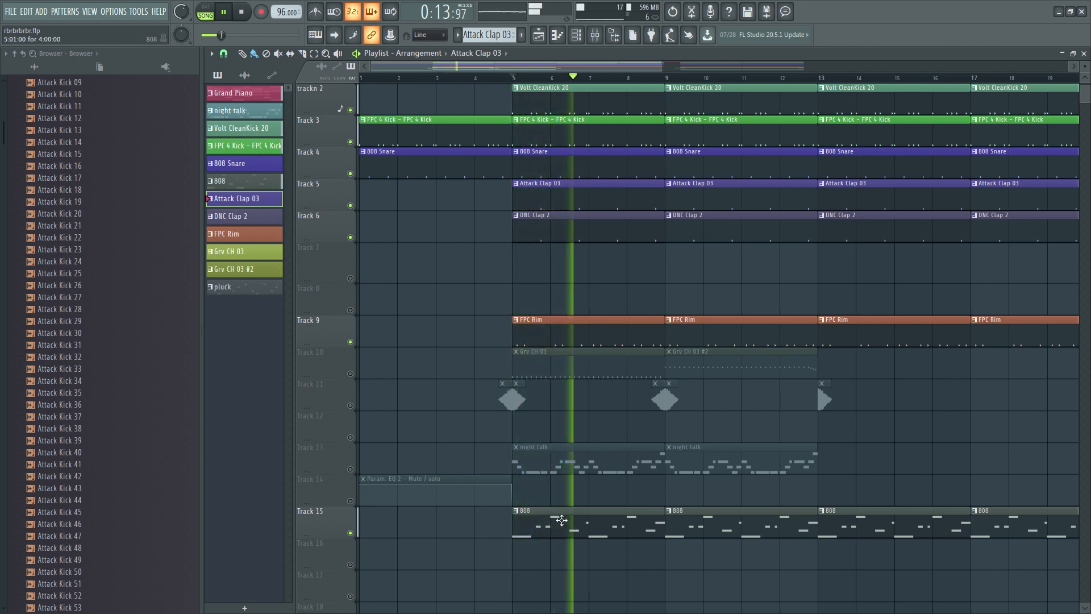
key(F9)
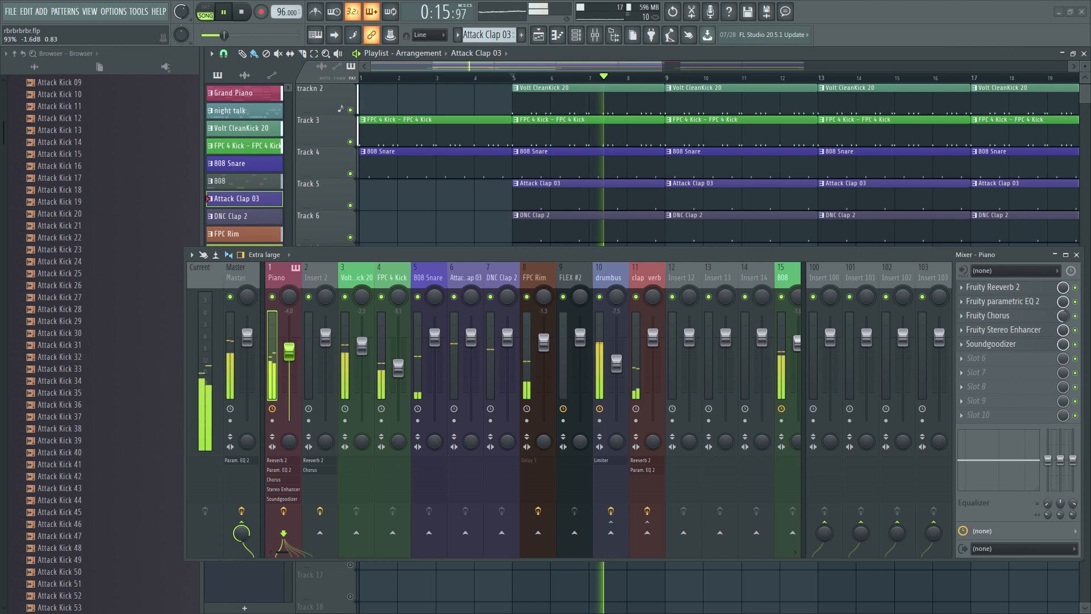
drag(800, 345, 800, 342)
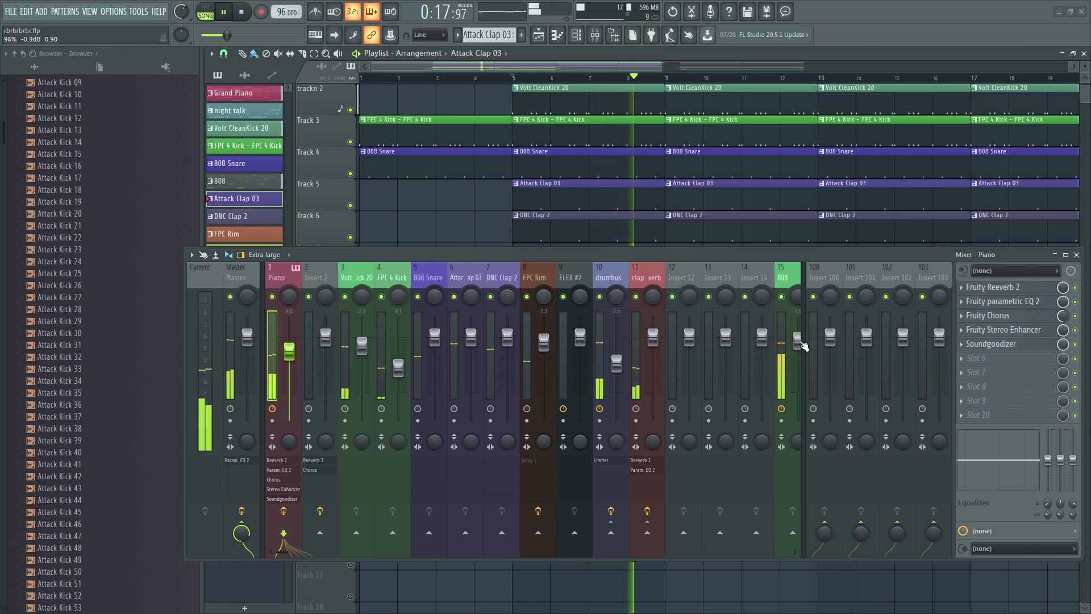
key(space)
Look through the channel rack and open the 808 channel's FLEX instrument, placing its window clear of the playlist's upper edge.
key(F6)
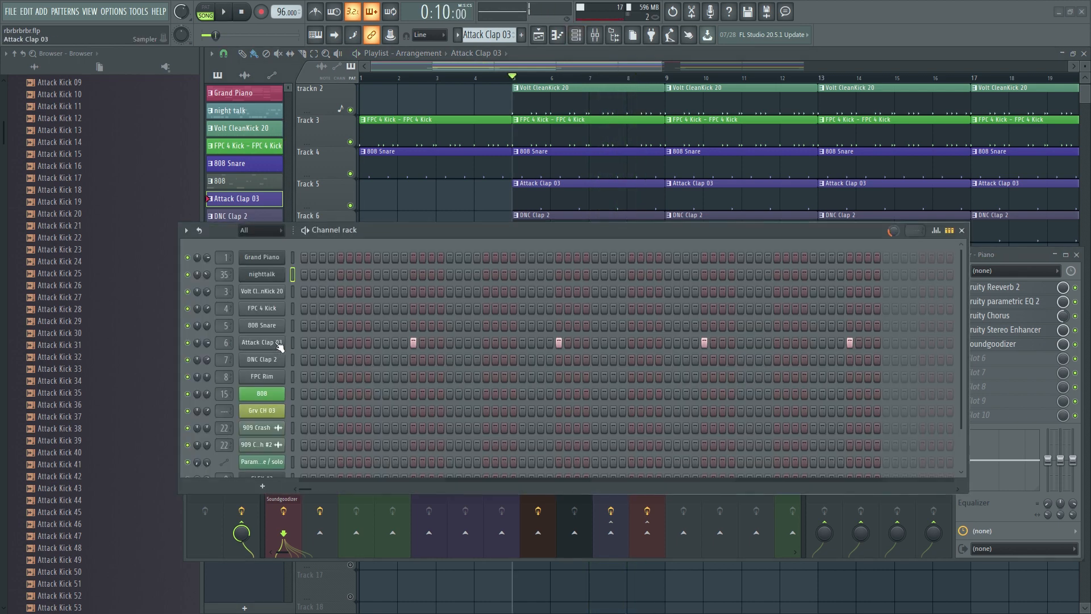
scroll(276, 423, down, 2)
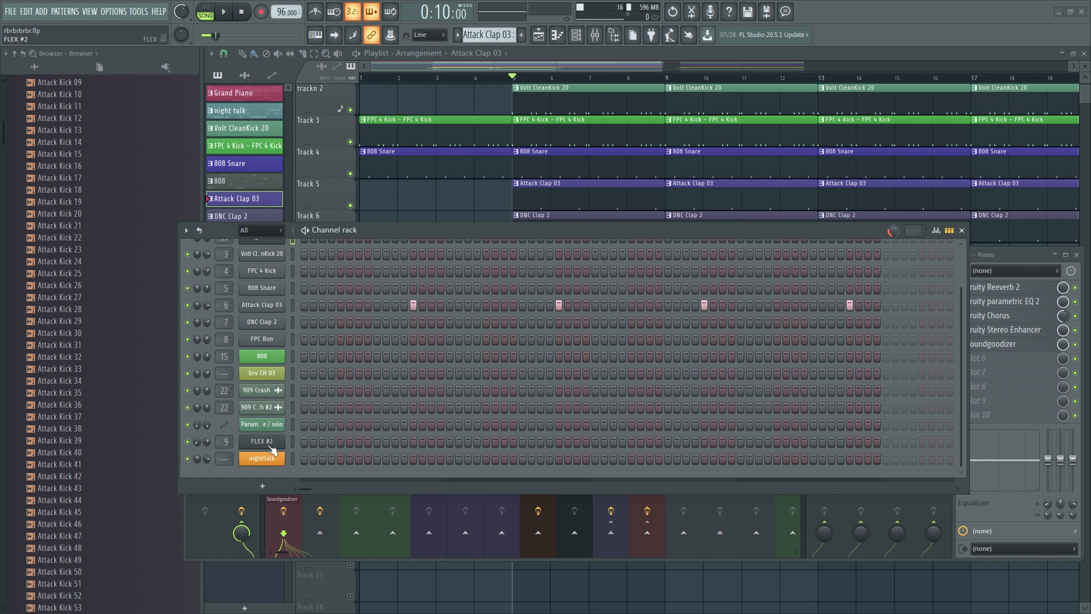
scroll(272, 449, up, 2)
click(274, 429)
click(422, 164)
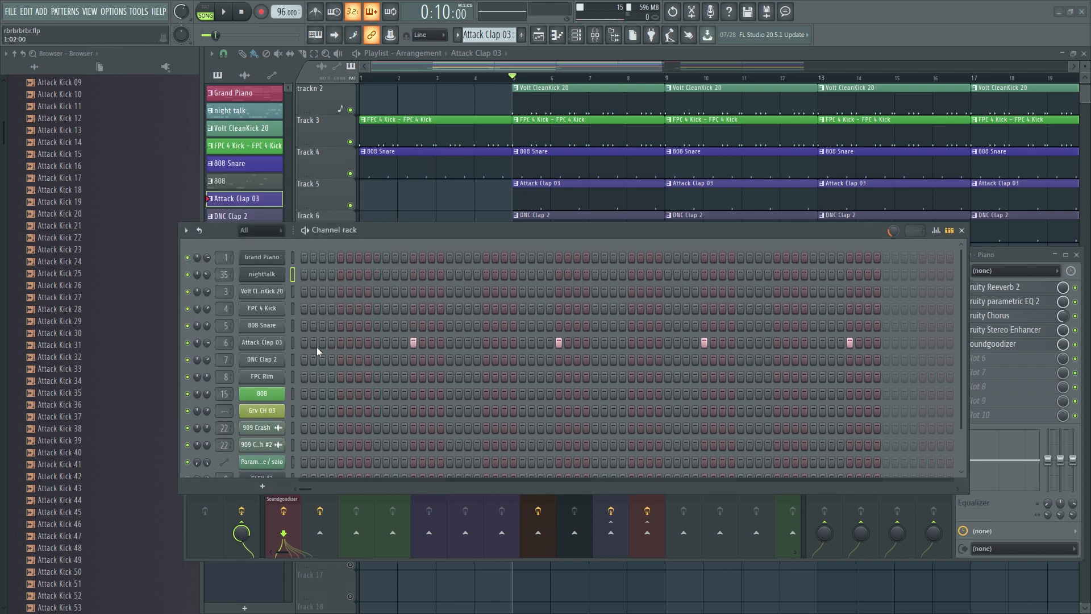
click(275, 394)
drag(440, 84, 531, 122)
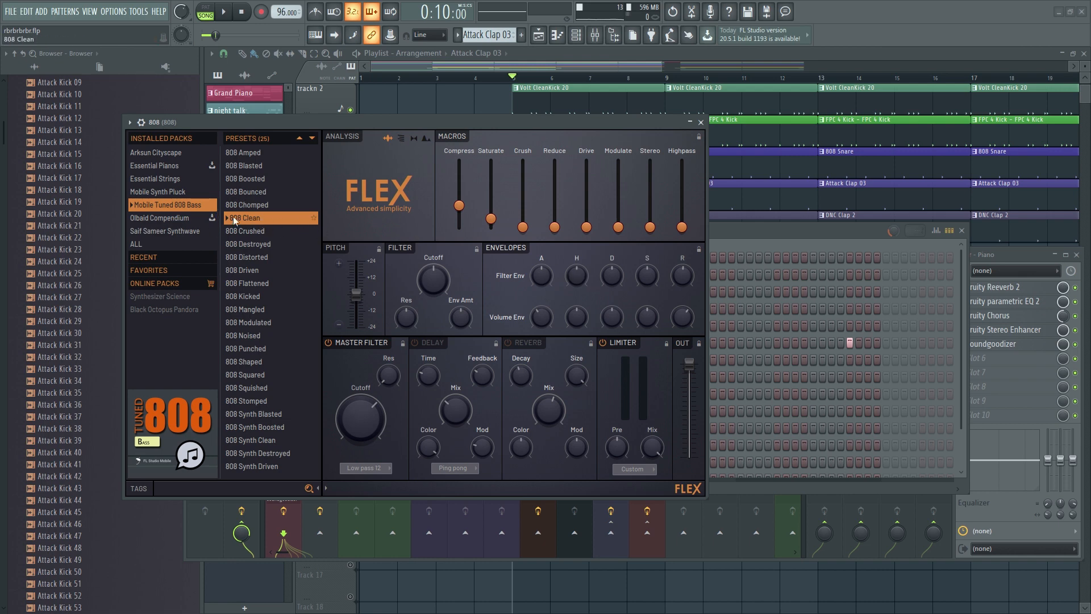
Play the arrangement with the 808 Clean preset, raise the Drive macro slightly, and close FLEX.
key(space)
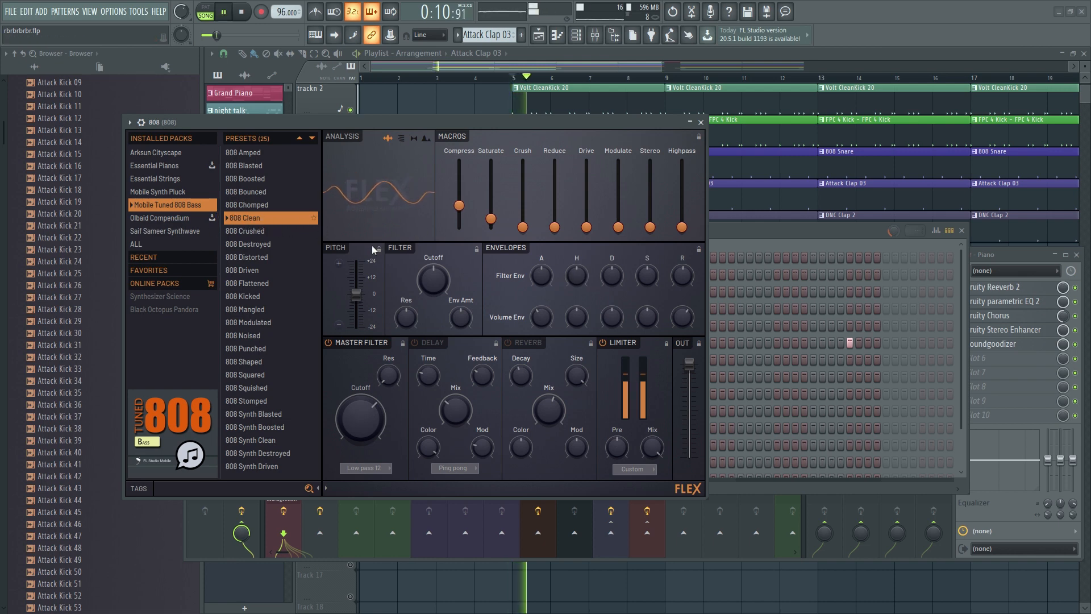
key(space)
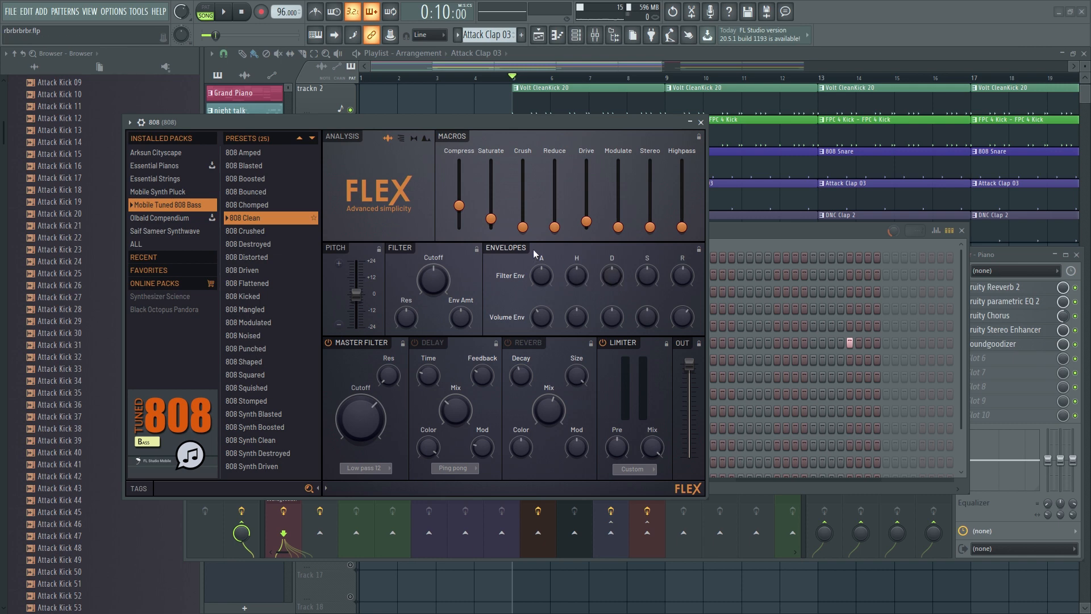
click(701, 122)
Replay the arrangement from bar 5 to hear the 808, and close the mixer and channel rack.
key(space)
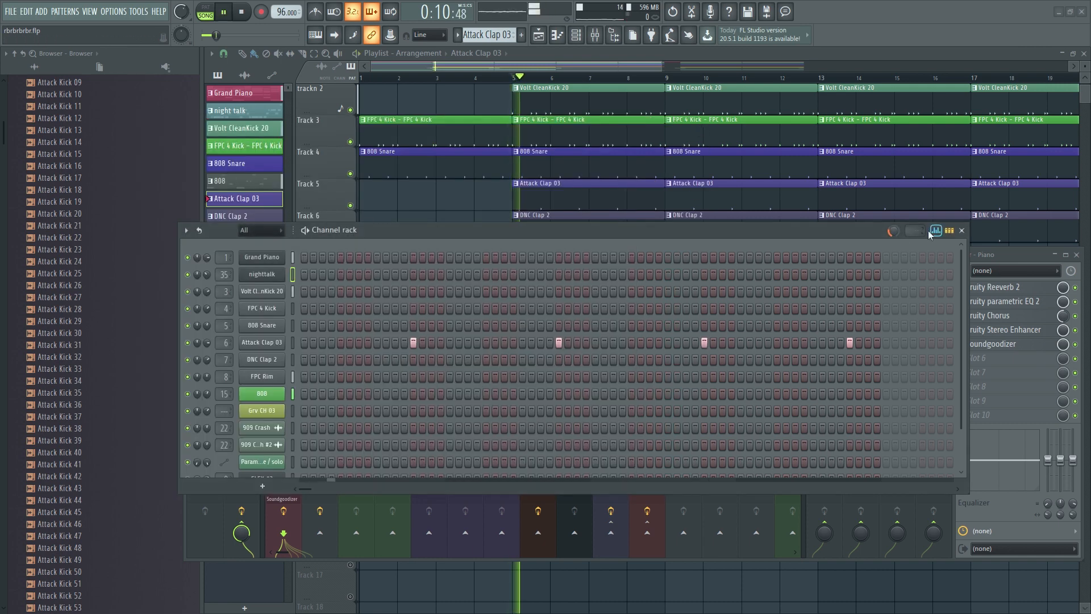
drag(801, 228, 813, 355)
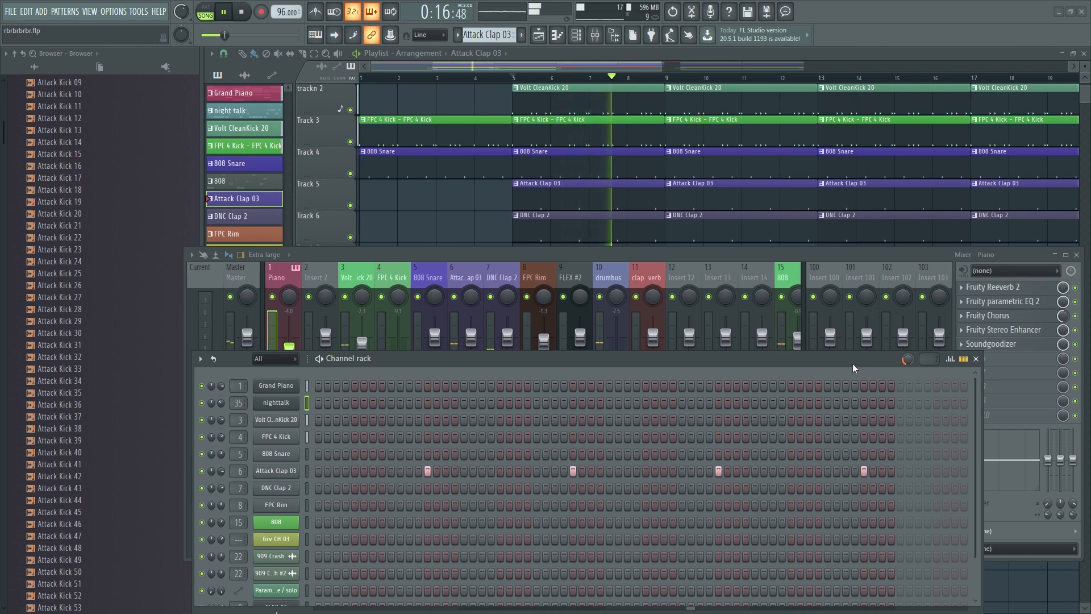
key(space)
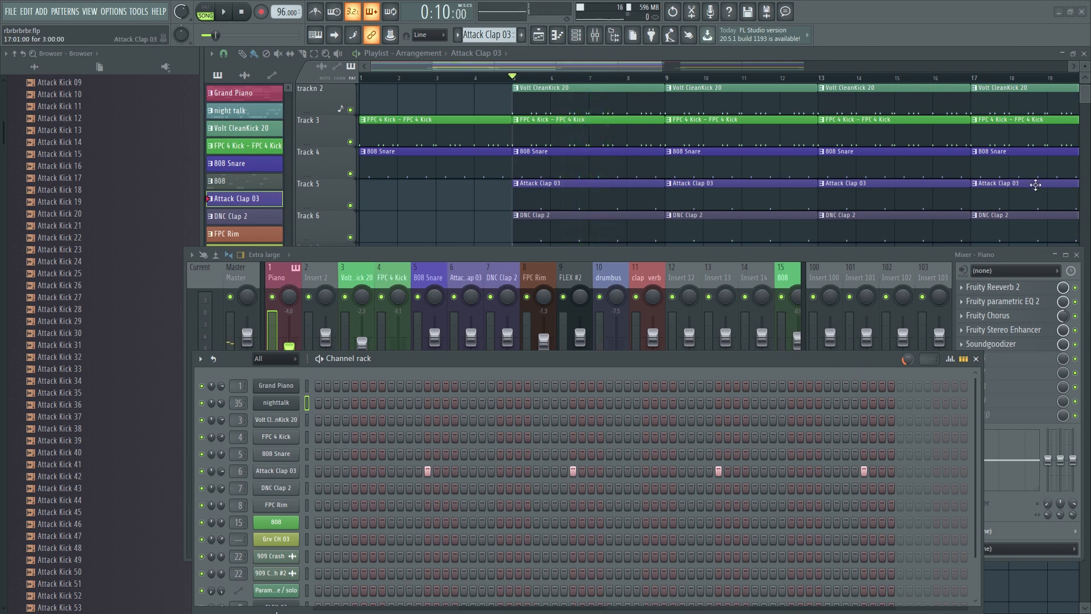
click(1078, 256)
drag(695, 359, 644, 311)
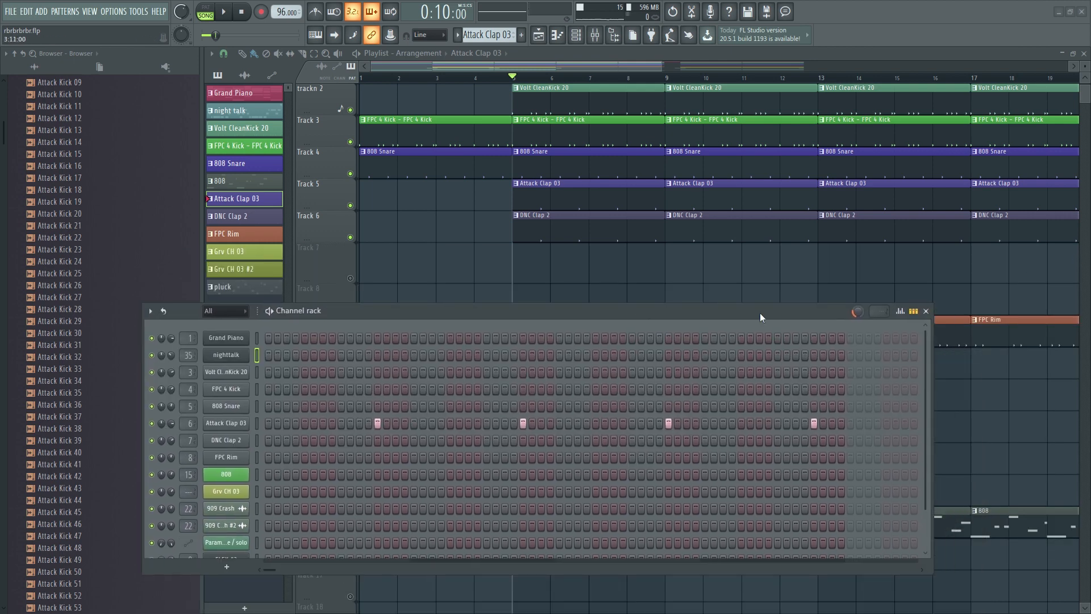
click(926, 312)
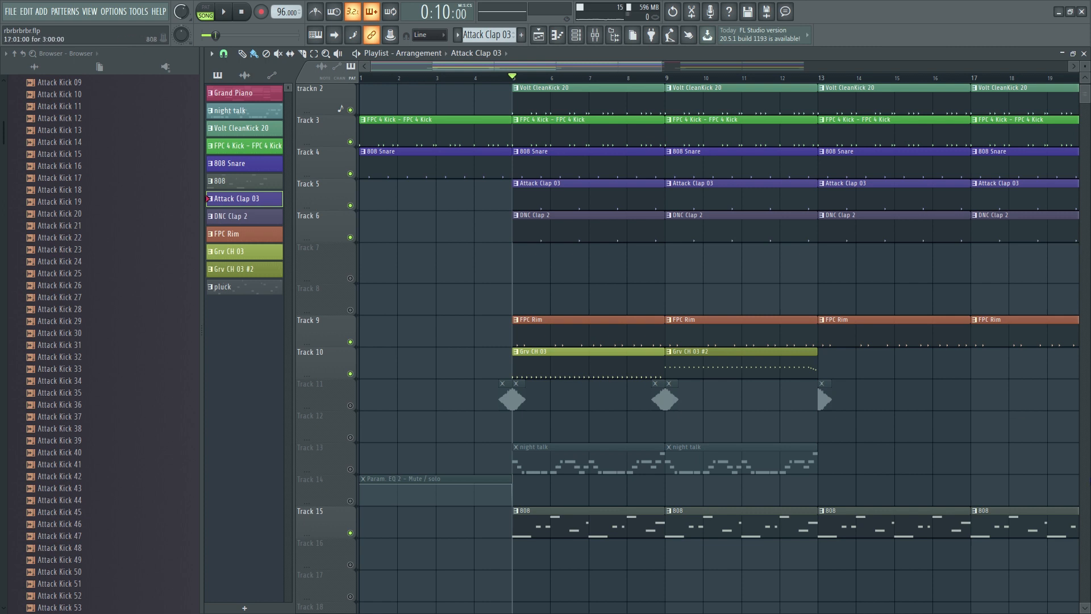
Unmute Track 10 with the Grv CH 03 patterns, and play from bar 5, skipping ahead to bar 9 and about bar 12.
key(space)
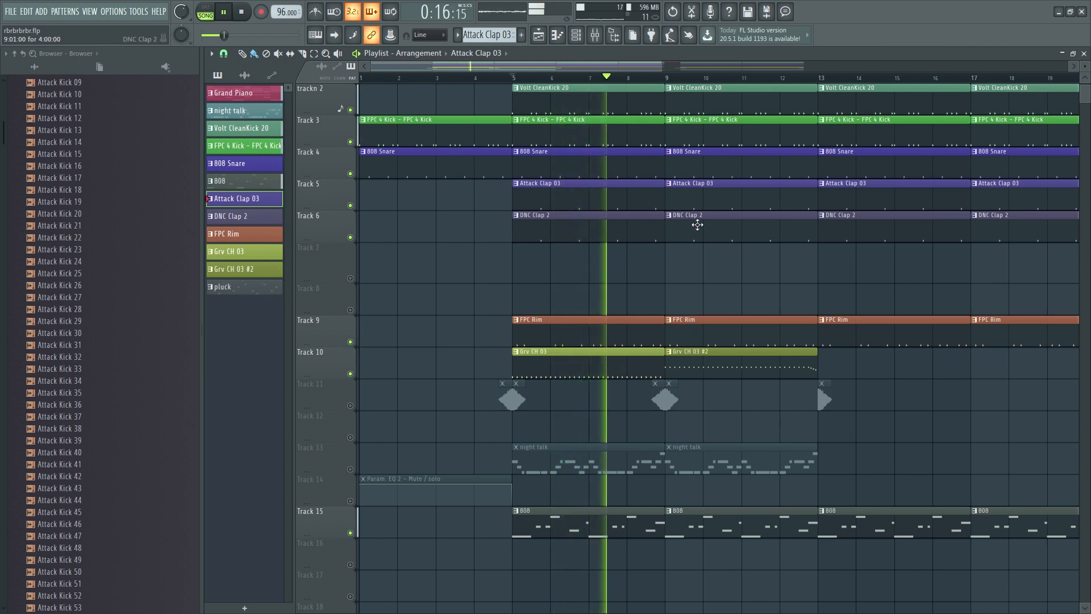
click(667, 76)
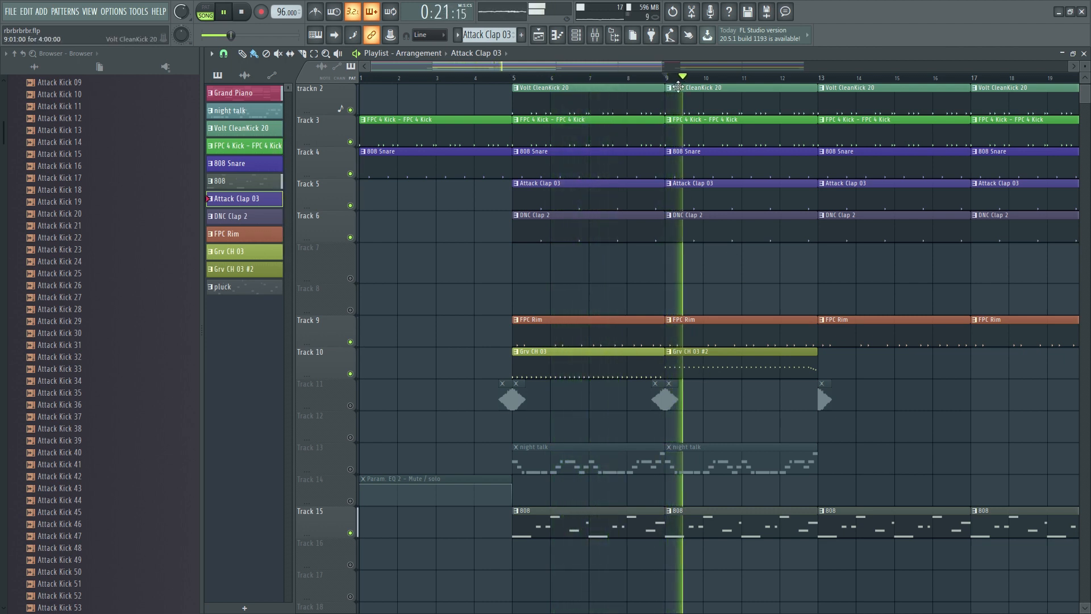
drag(706, 78, 779, 101)
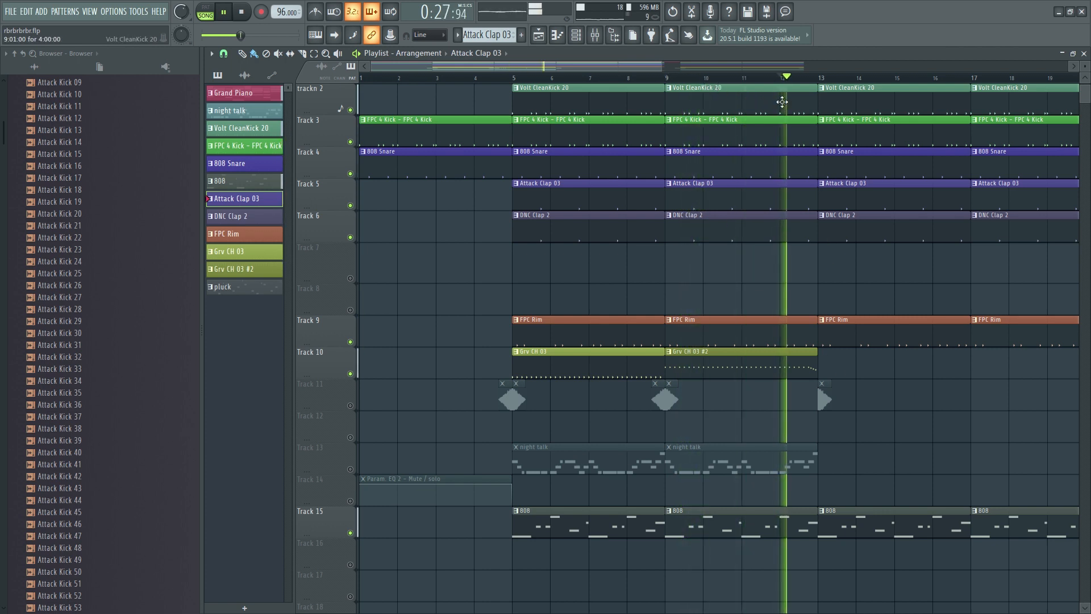
Open the Grv CH 03 #2 pattern in the piano roll, play its final descending notes, and close the piano roll.
double_click(788, 369)
drag(671, 17, 594, 19)
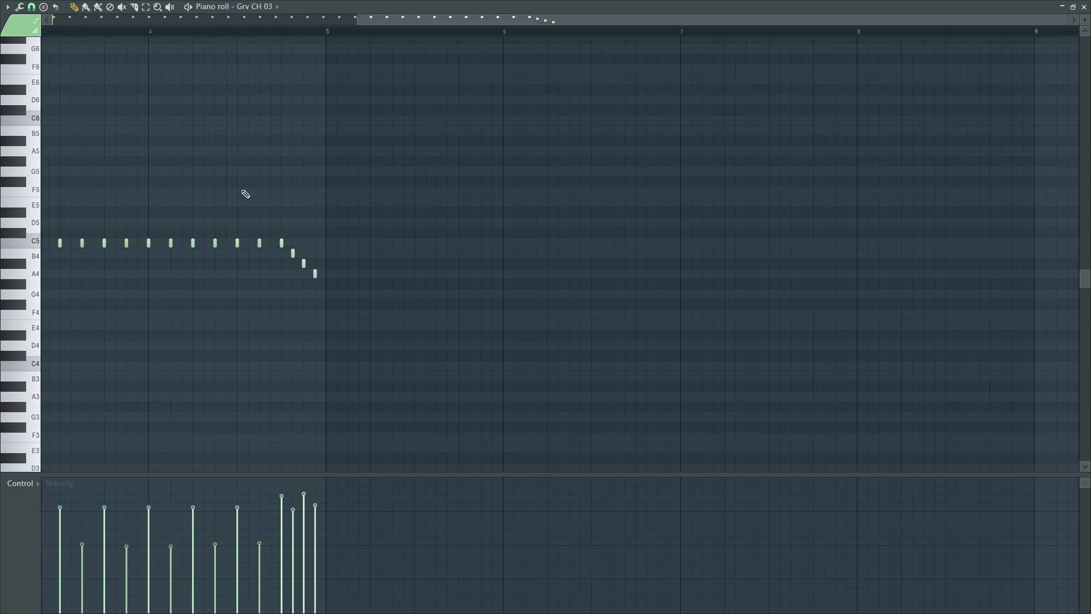
click(273, 39)
right_click(272, 40)
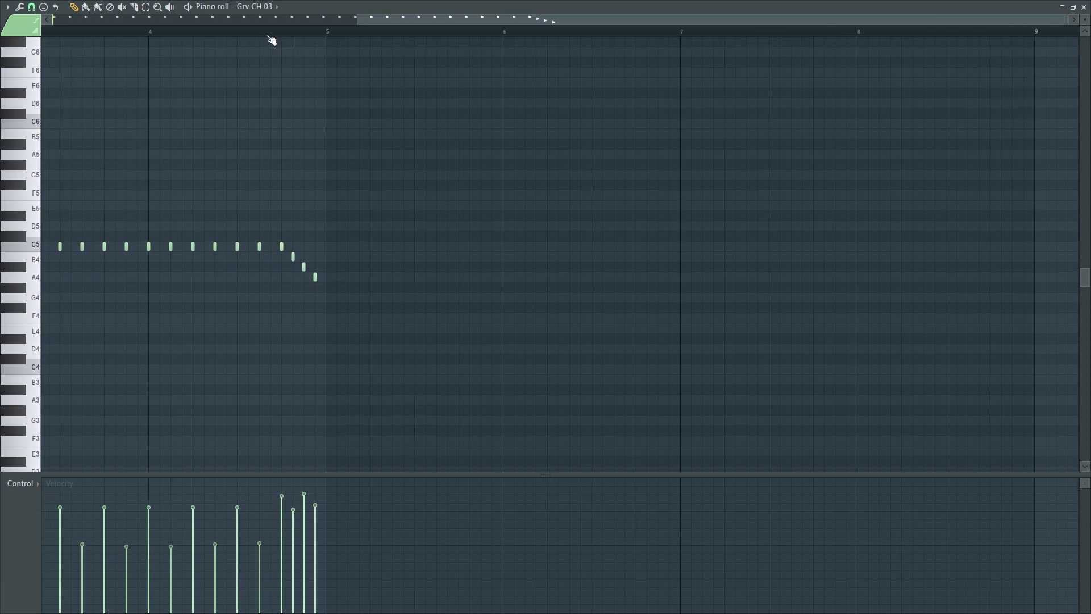
click(271, 35)
key(space)
key(space)
click(1084, 6)
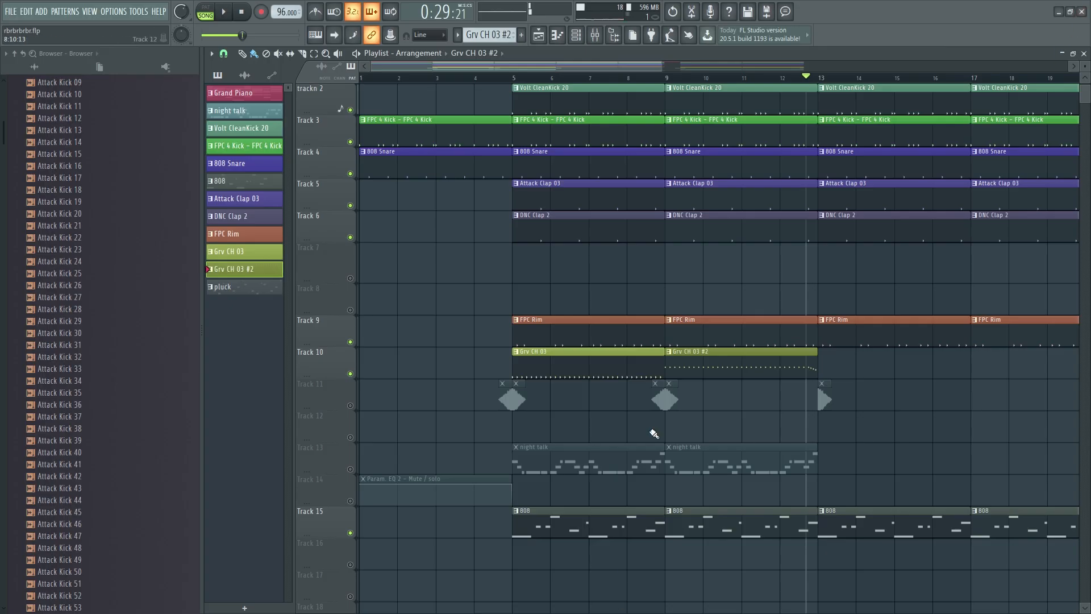
Unmute Track 11 with the crash samples, and check their mixer routing in the channel rack with the mixer open.
click(350, 405)
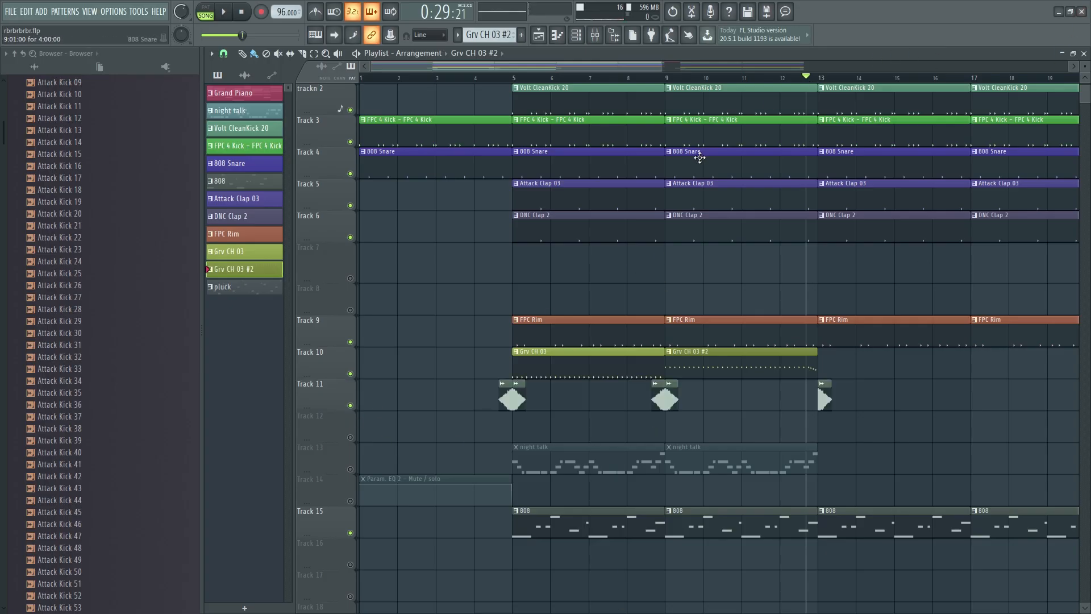
key(F9)
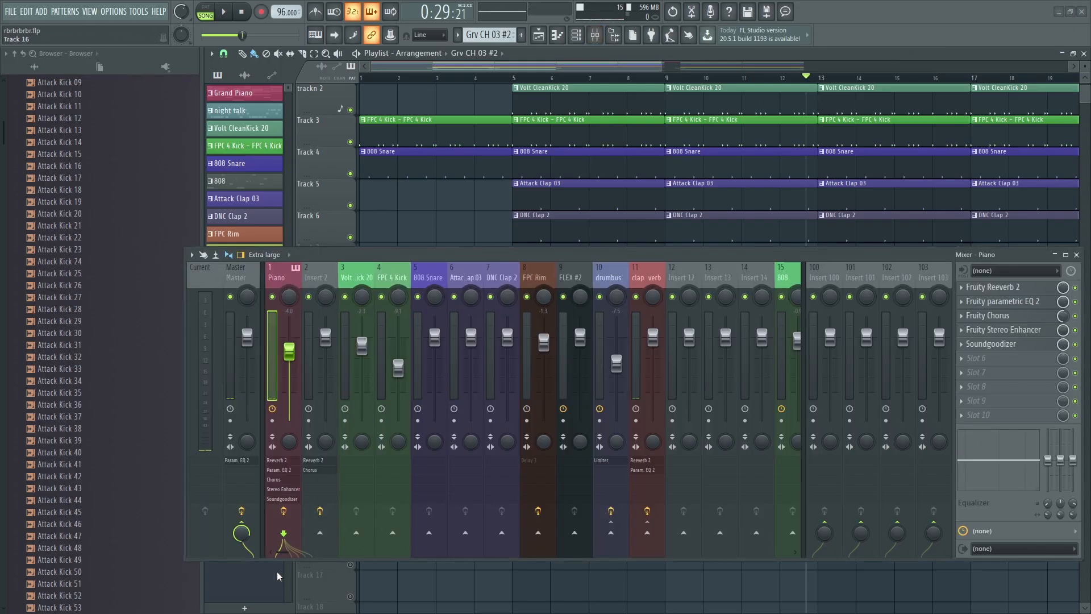
key(F6)
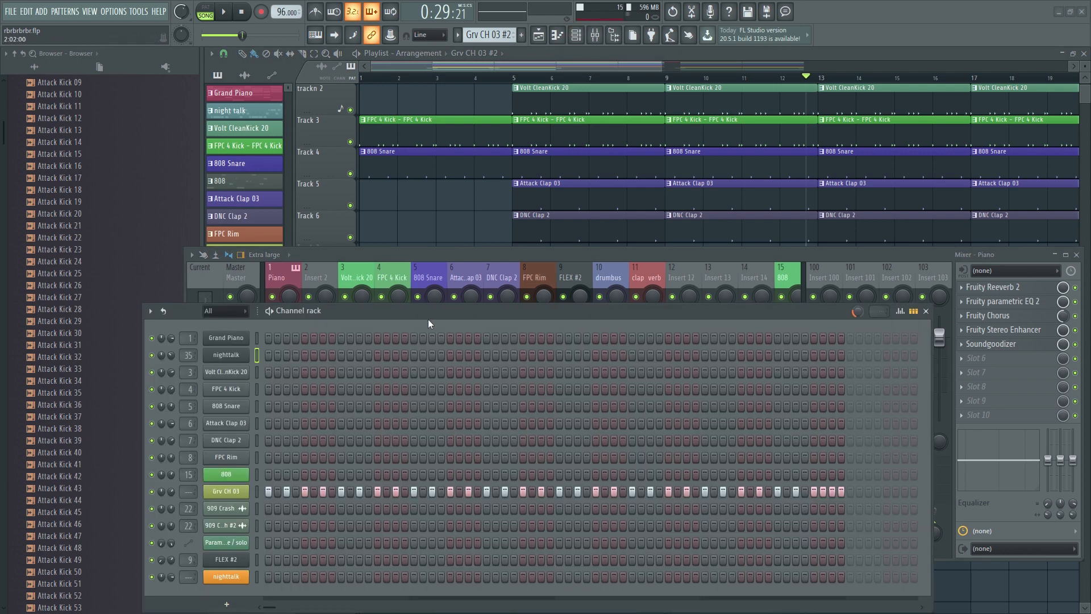
drag(444, 309, 483, 188)
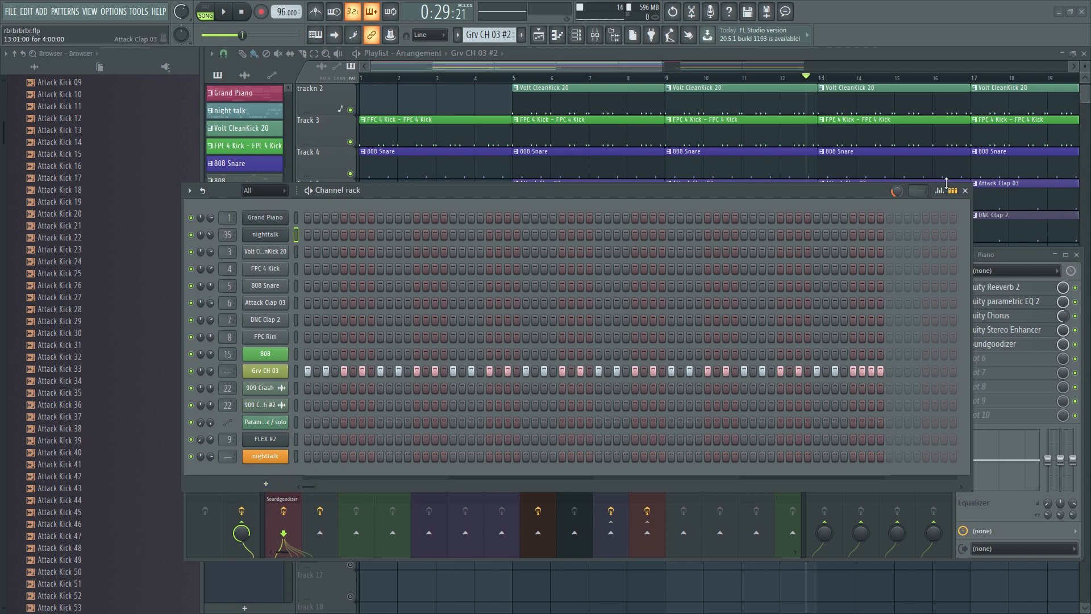
click(965, 191)
Select mixer Insert 22 and load Fruity Reeverb 2 into its first effect slot.
drag(287, 551, 347, 549)
click(585, 285)
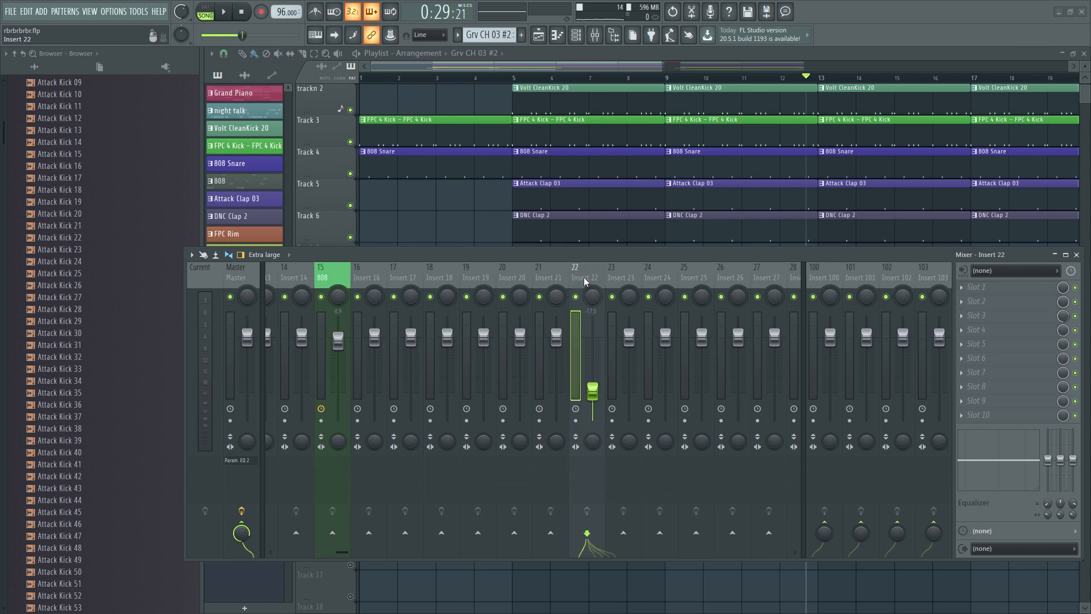
click(980, 291)
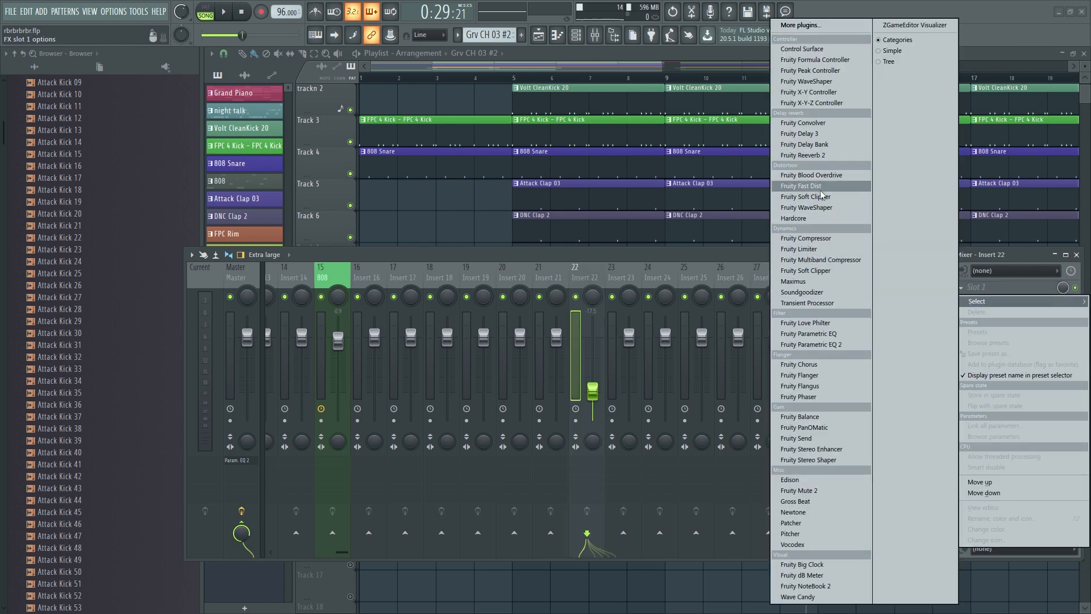
click(804, 155)
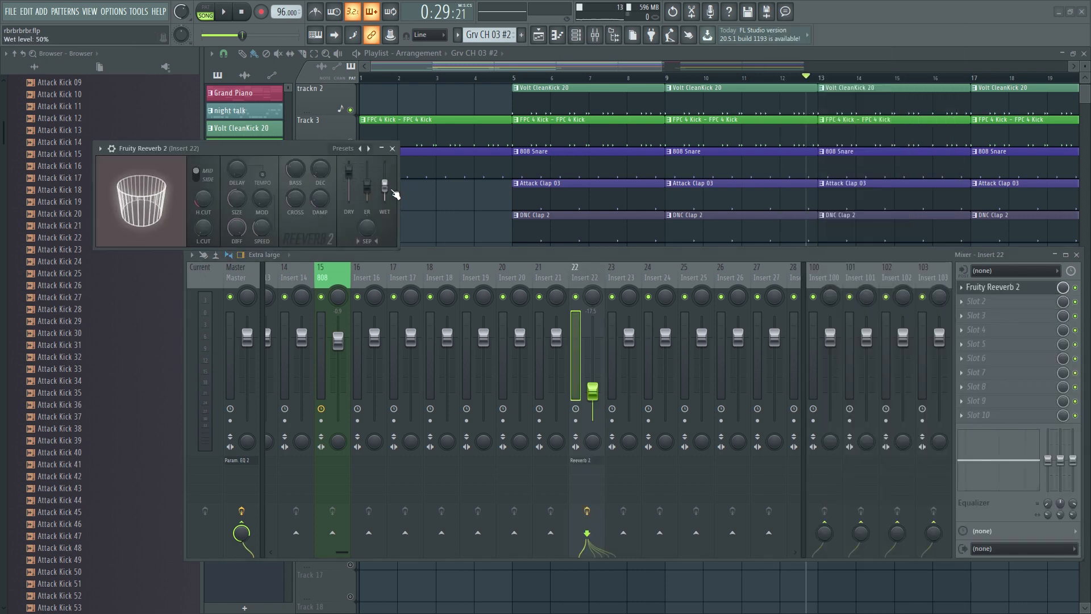
Return the playhead to bar 5, and close the mixer and the Fruity Reeverb 2 window.
drag(806, 77, 513, 88)
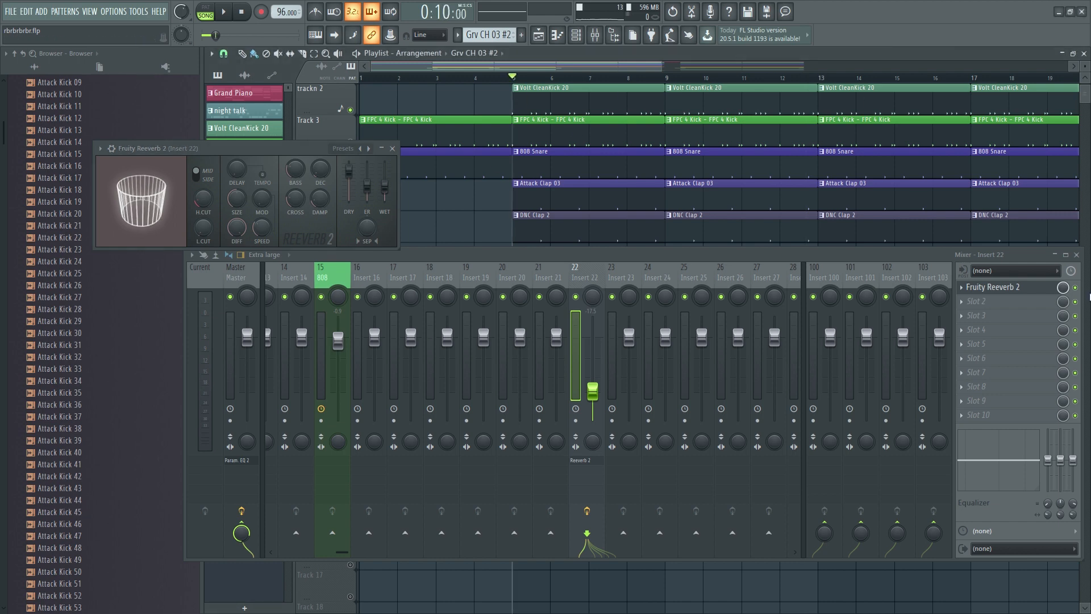
click(1076, 255)
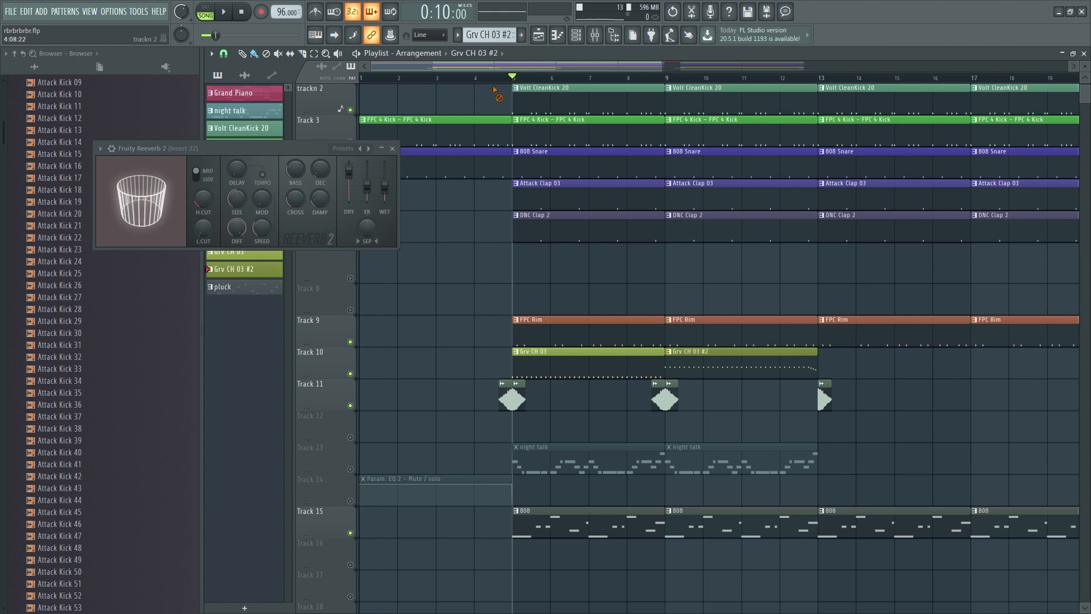
click(392, 148)
Play the arrangement from about bar 4 to hear the crashes, and raise Insert 22's mixer level to -14.8 dB.
drag(515, 79, 476, 85)
key(space)
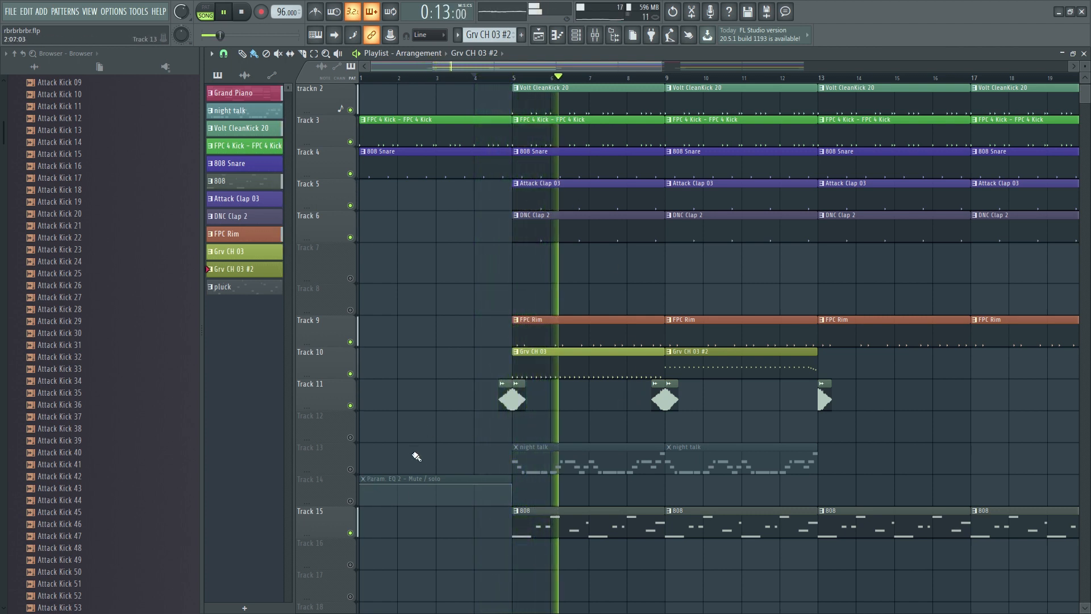
key(F9)
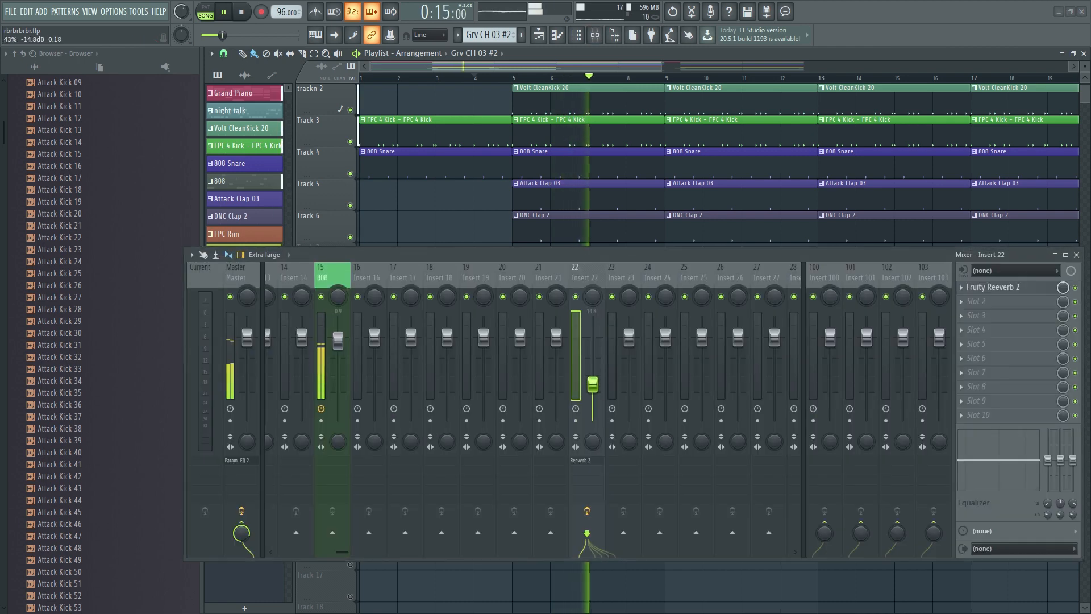
Stop playback, close the mixer, and return the playhead to the start of the arrangement.
key(space)
key(F9)
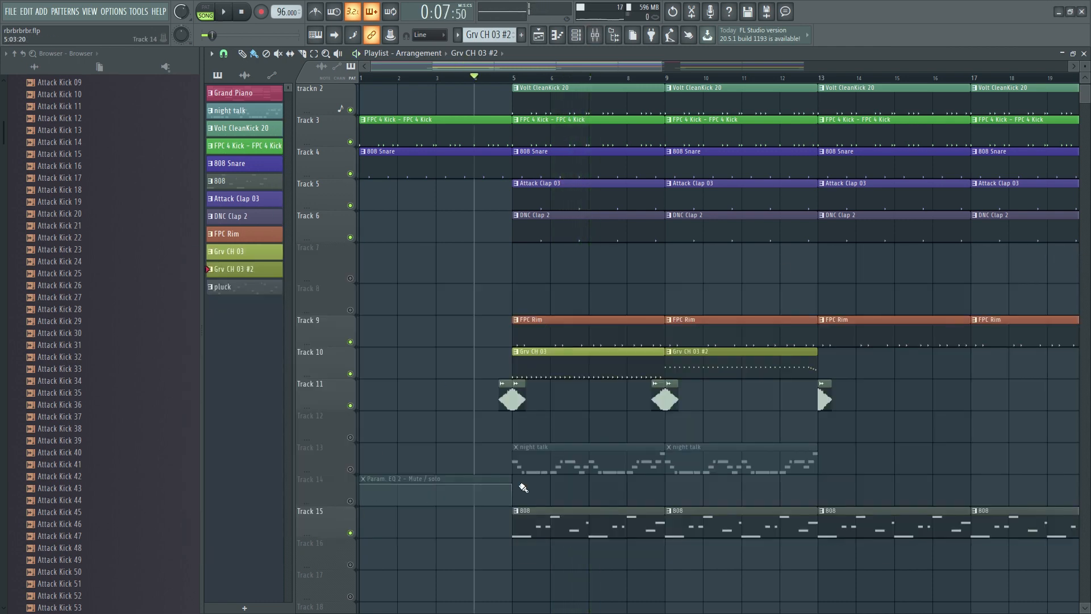
scroll(451, 248, up, 1)
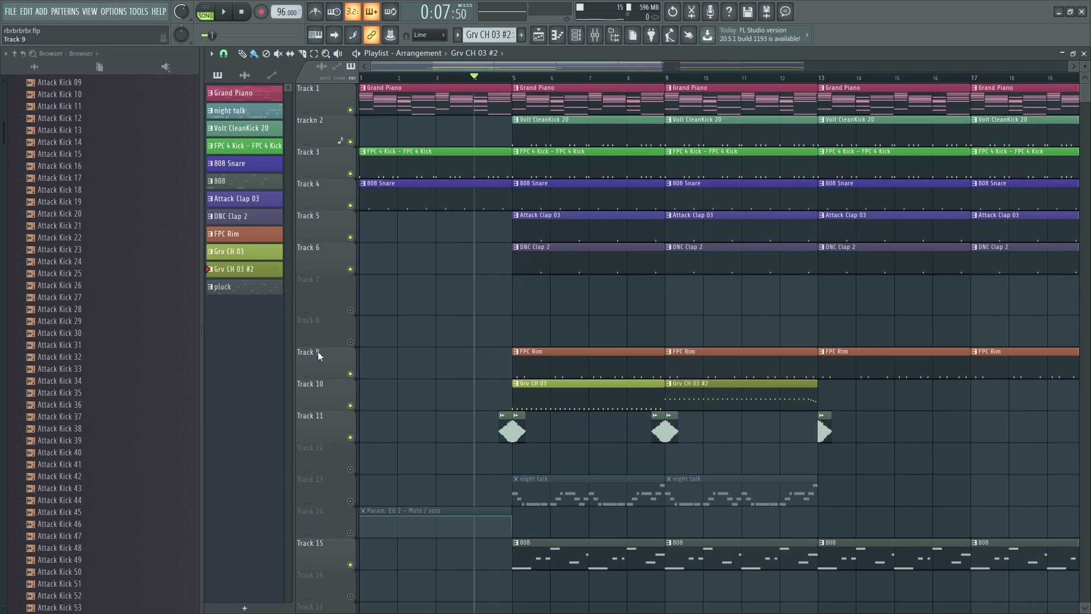
drag(475, 80, 354, 97)
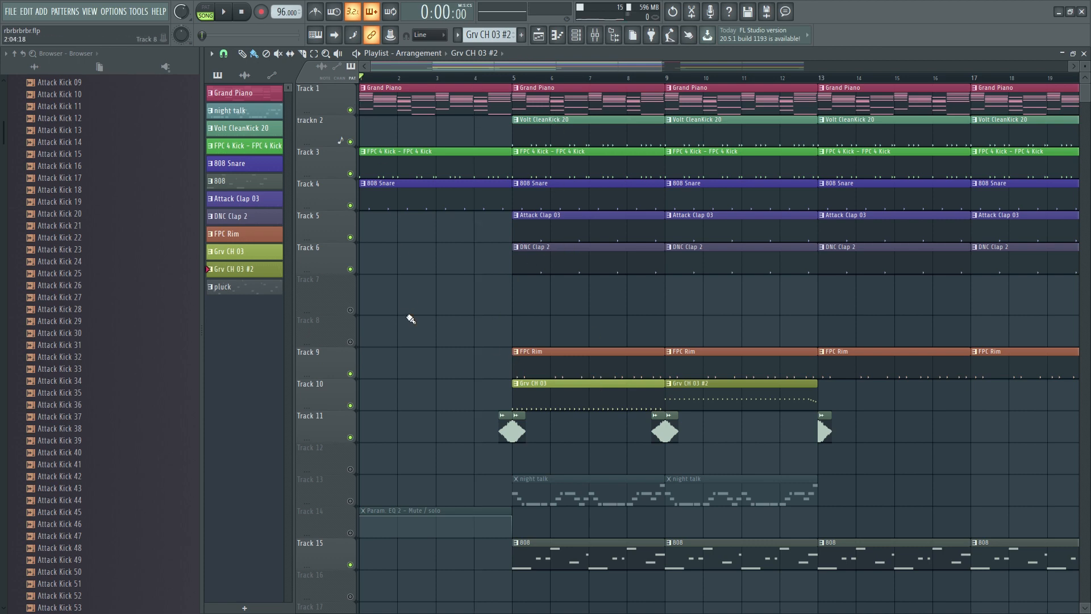
Open the Fruity parametric EQ 2 on the mixer's Master track, examine its band 4 curve, and close the plugin window.
key(F6)
key(F9)
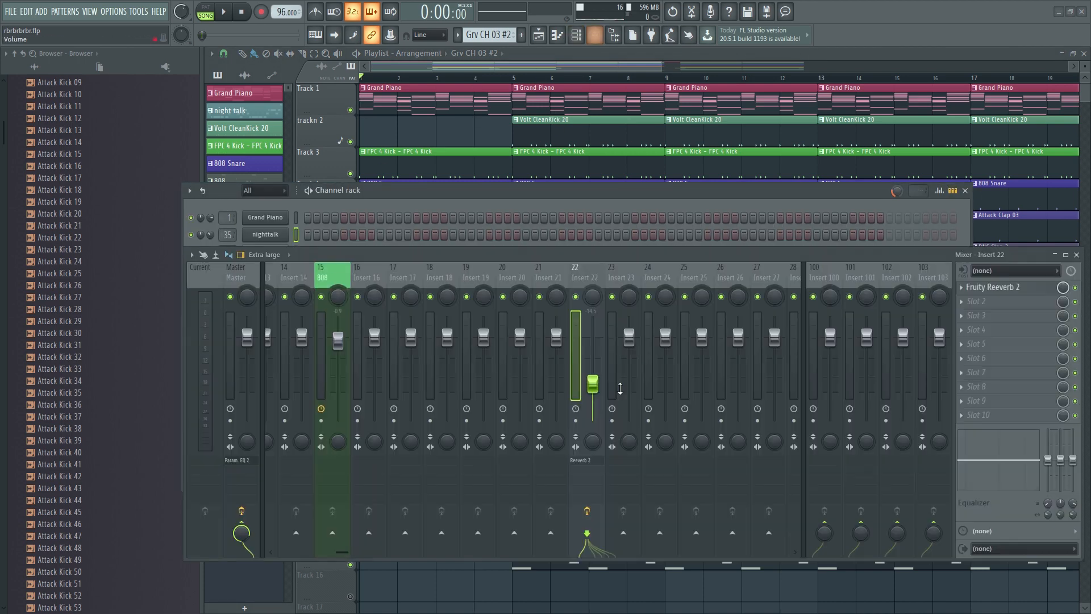
click(236, 316)
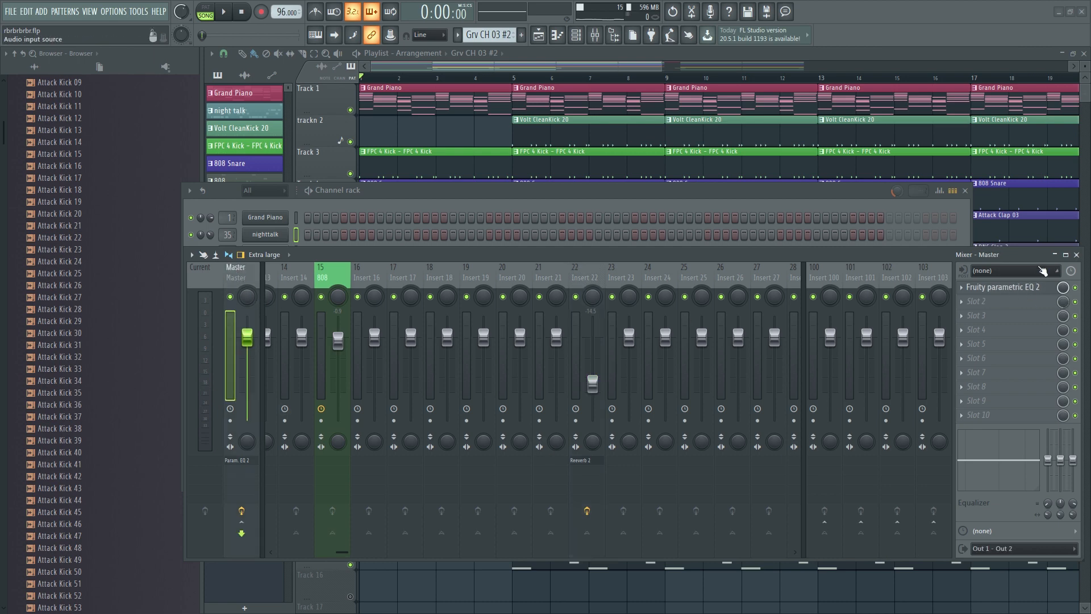
click(1011, 288)
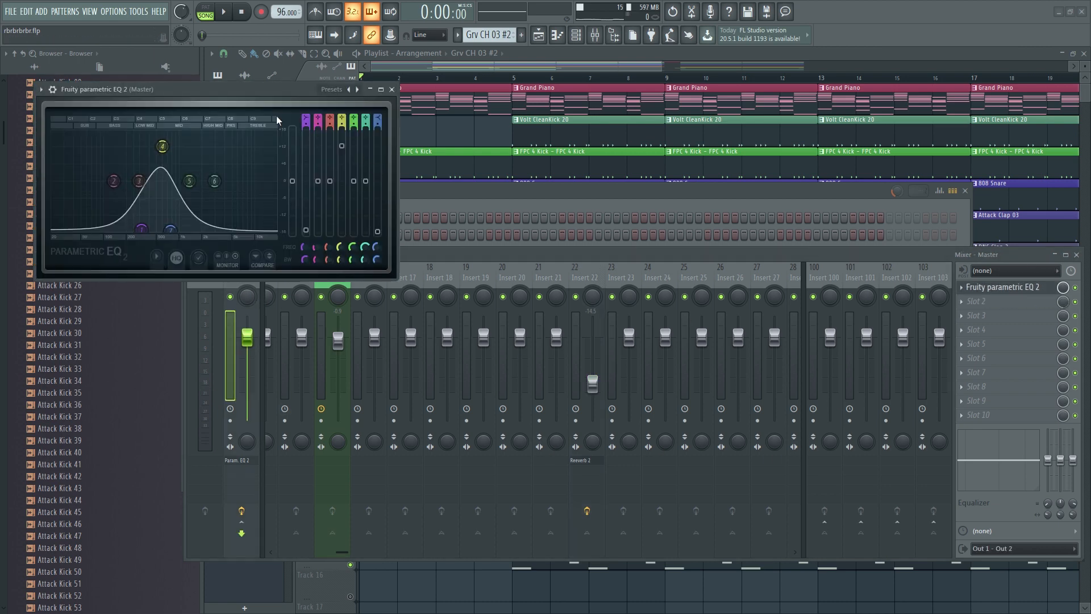
drag(274, 112, 546, 161)
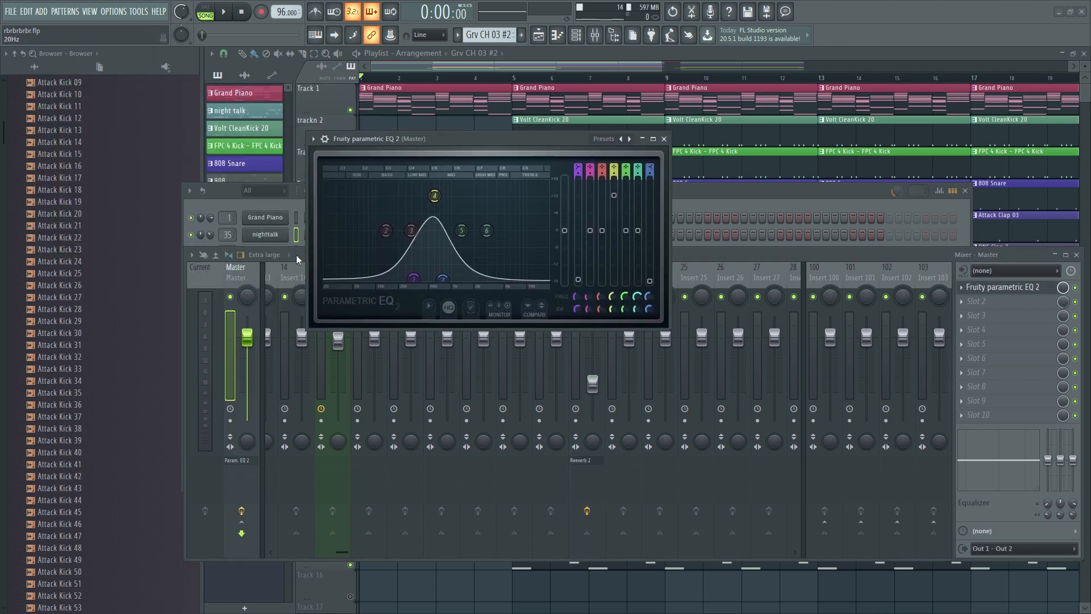
drag(434, 195, 436, 202)
click(663, 139)
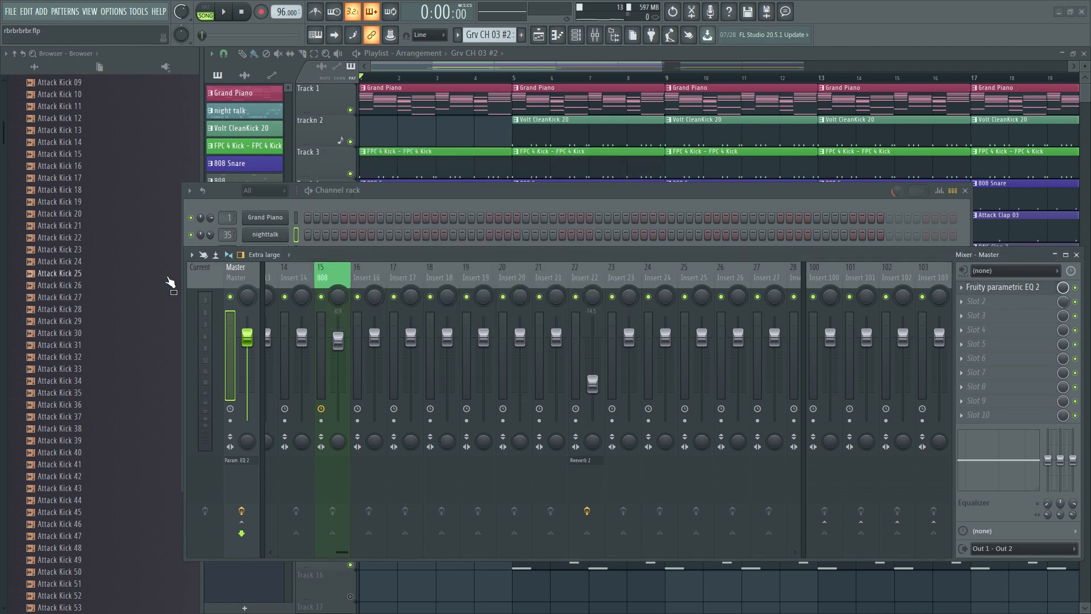
Show the first inserts in the mixer, place the playhead at bar 5, and close the channel rack and mixer.
drag(344, 555, 282, 555)
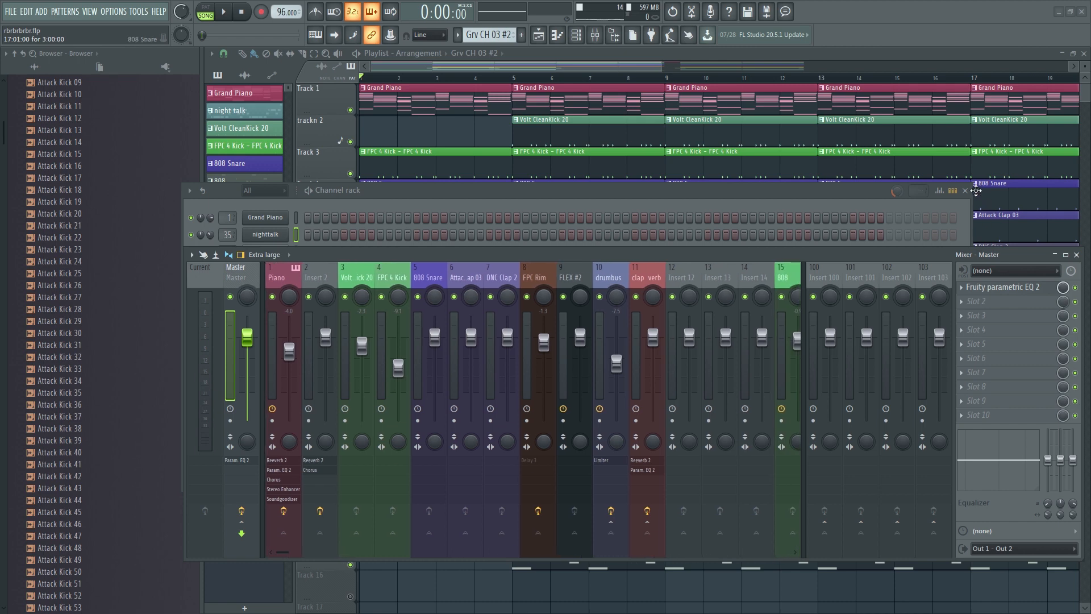
click(965, 191)
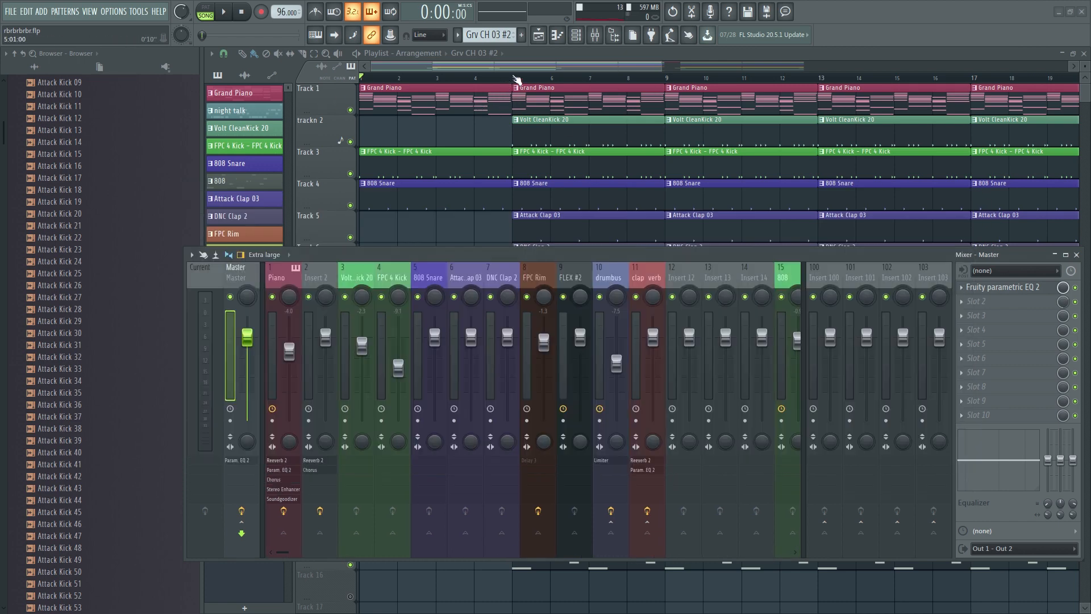
click(517, 79)
click(1076, 256)
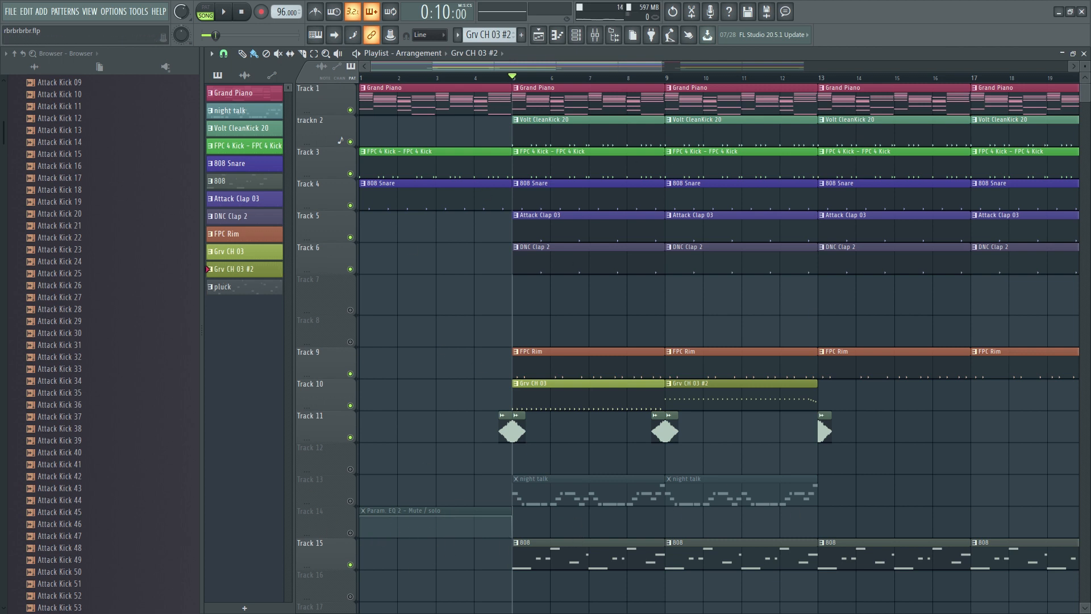
Unmute Track 14's EQ automation clip and Track 13's night talk clips, and return the playhead to the start.
click(351, 533)
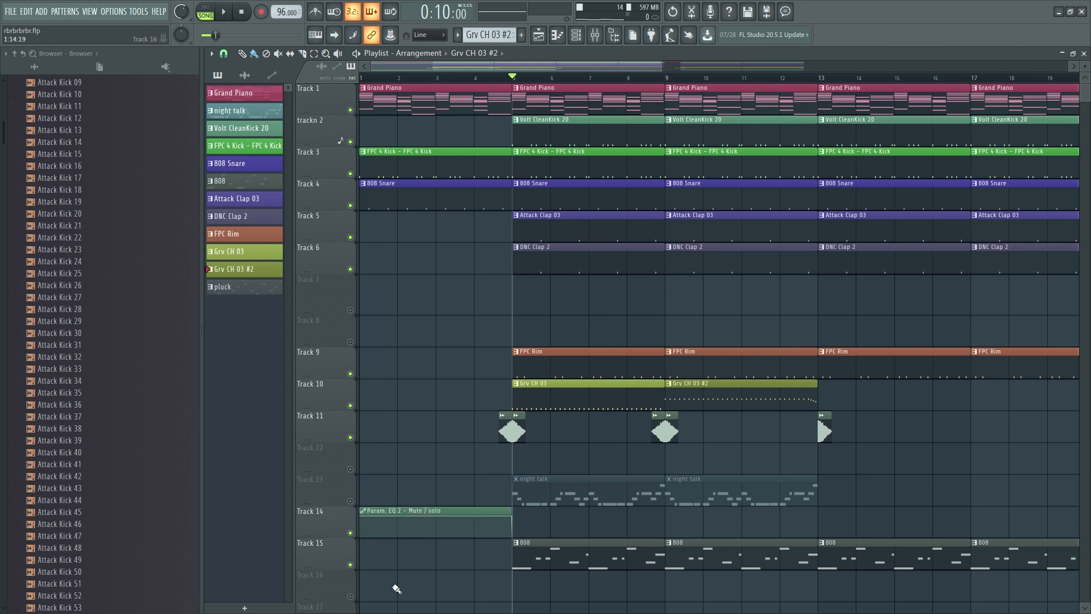
click(350, 500)
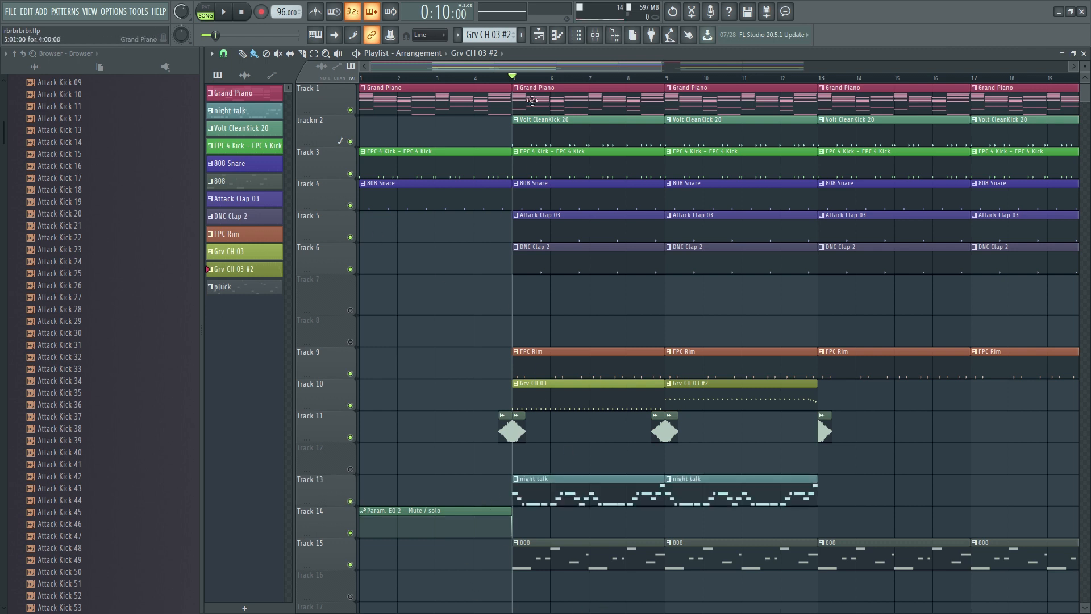
drag(514, 78, 328, 397)
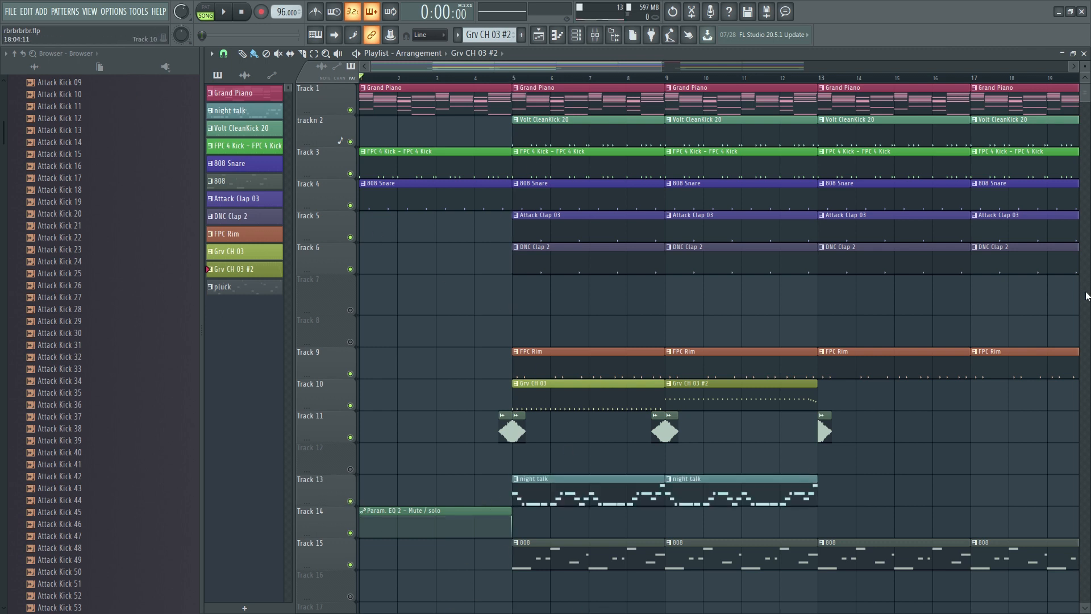
Play the arrangement from the start through about bar 11, looking over the playlist tracks, and stop playback.
key(space)
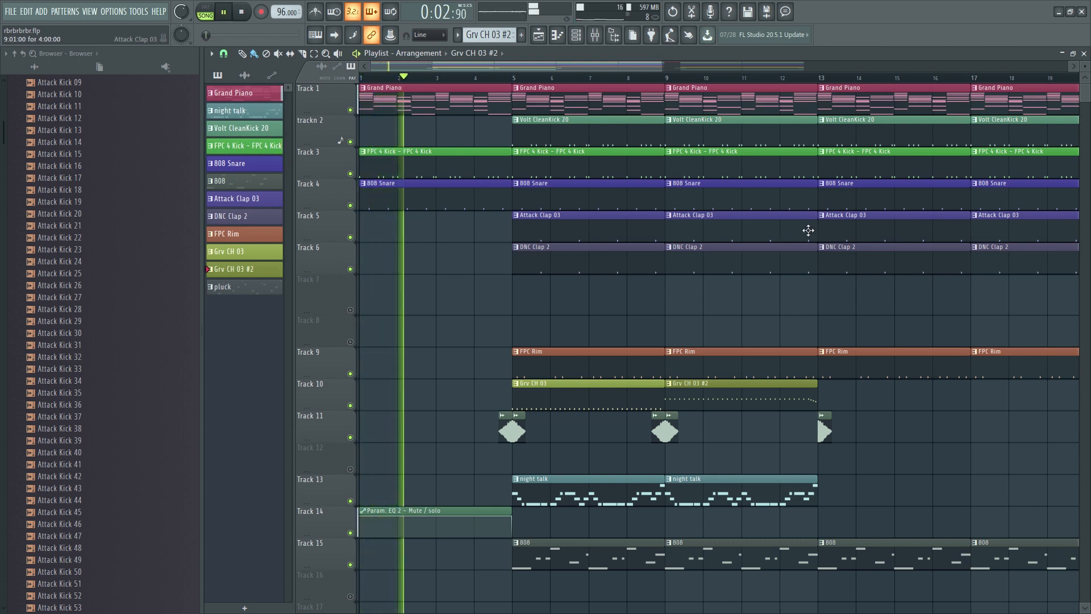
scroll(689, 322, down, 4)
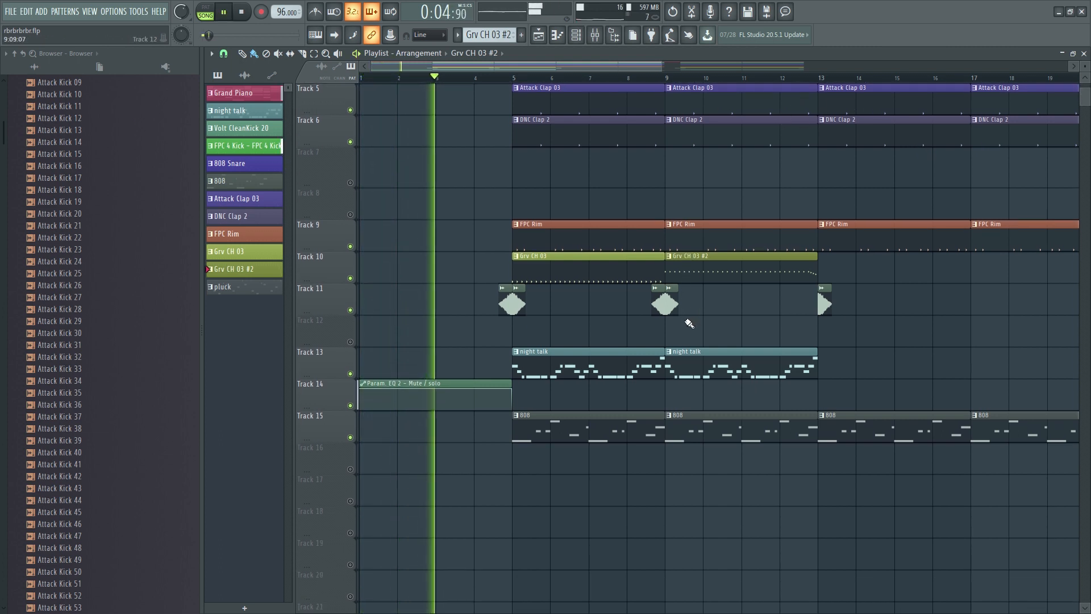
ctrl+scroll(909, 546, down, 2)
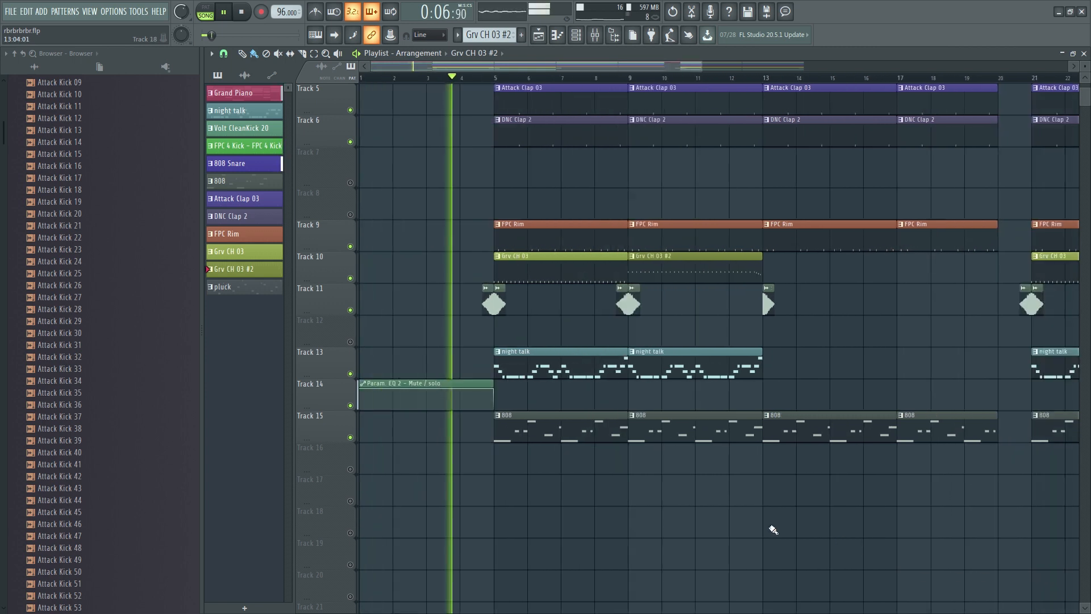
scroll(659, 510, up, 4)
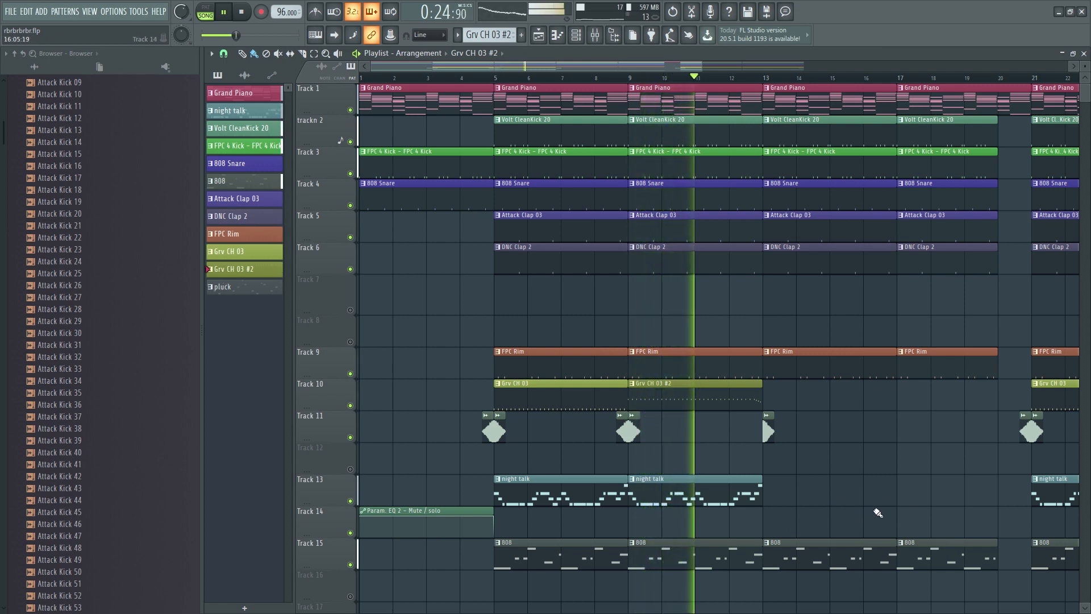
key(space)
View the notes of Track 13's first night talk clip in the piano roll, and close the editor.
click(544, 499)
double_click(543, 499)
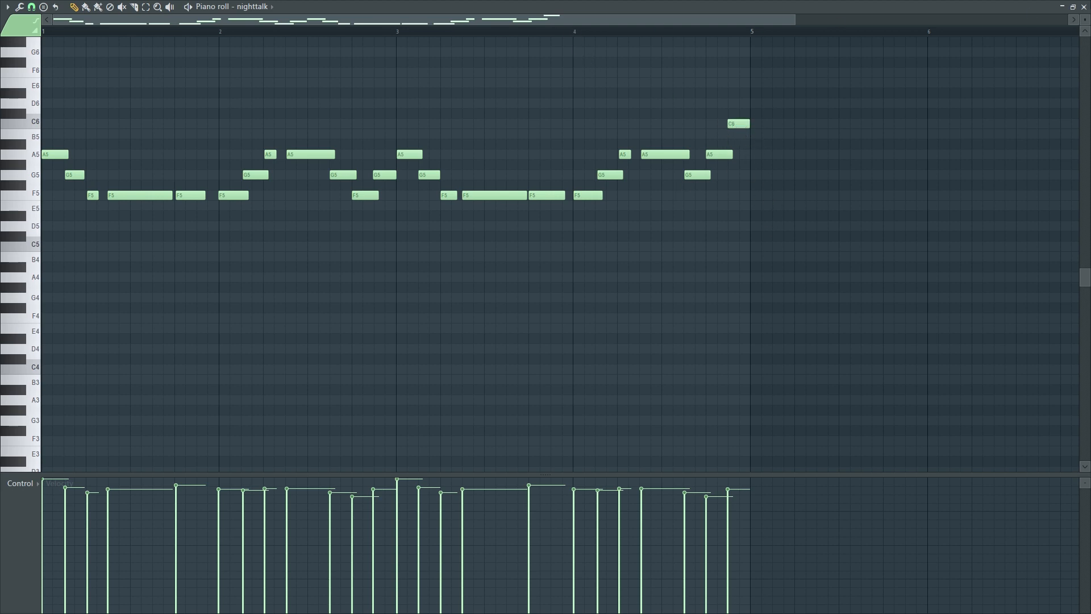
click(1083, 7)
Solo Track 13 and play the night talk melody from bar 5.
right_click(350, 501)
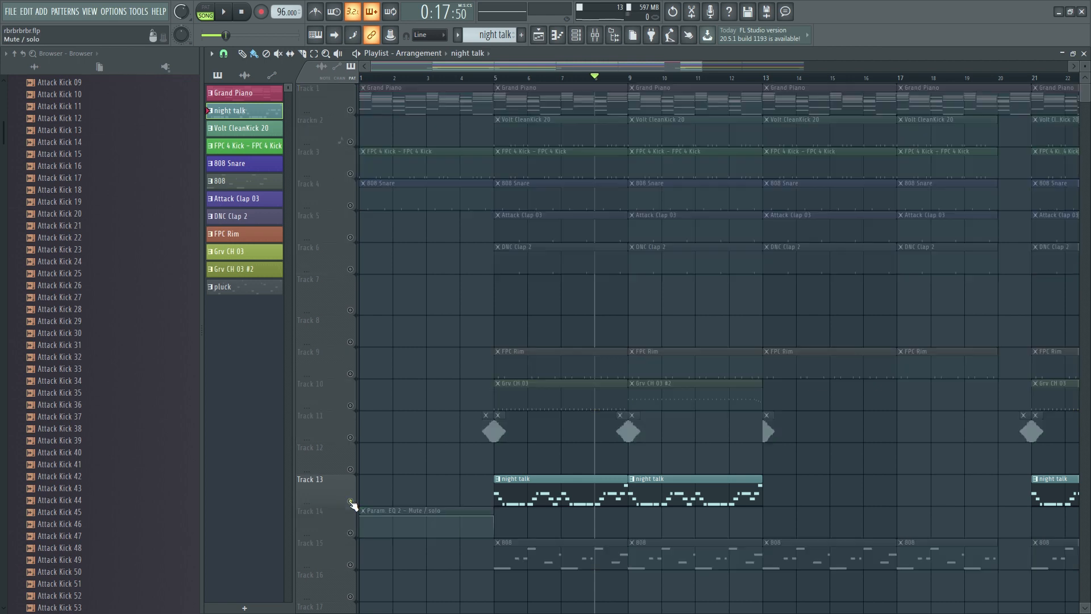
click(561, 77)
drag(559, 106, 511, 126)
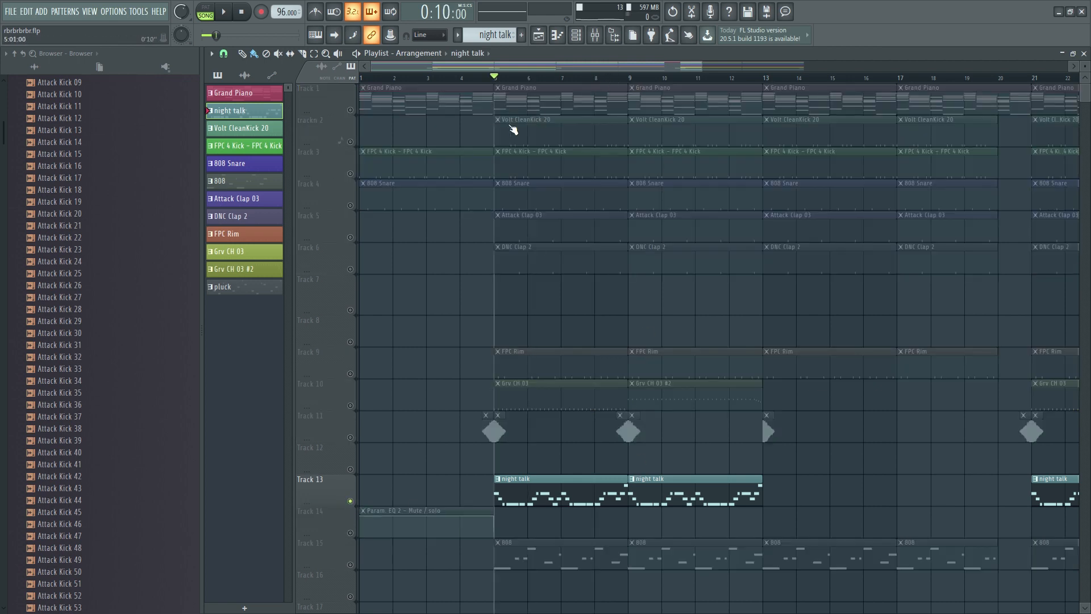
key(space)
Follow the night talk melody in the piano roll during playback, restart it from the beginning, and close the editor.
double_click(545, 501)
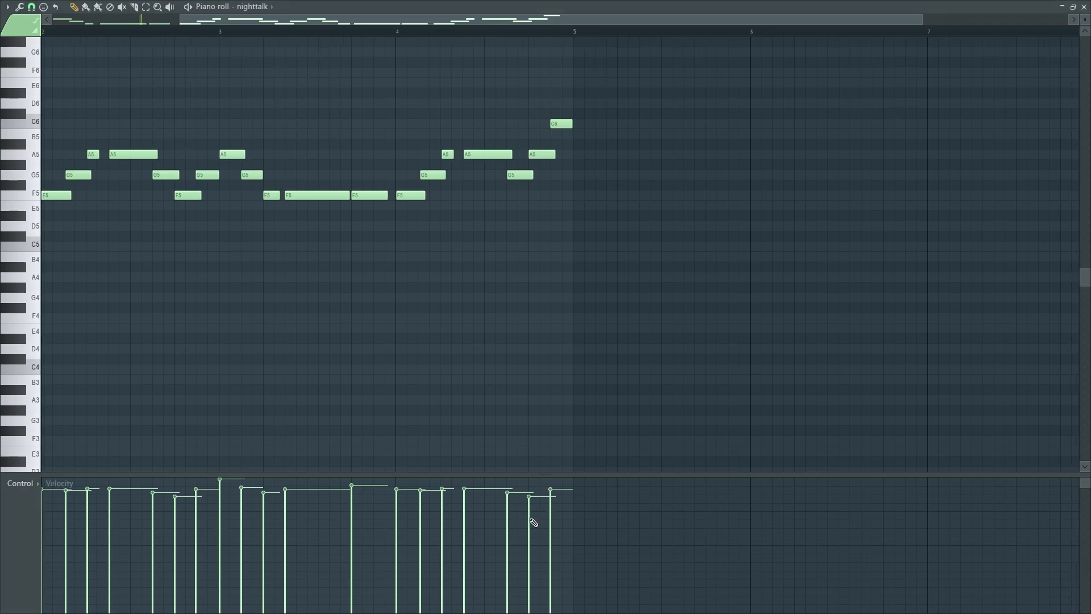
drag(759, 18, 468, 24)
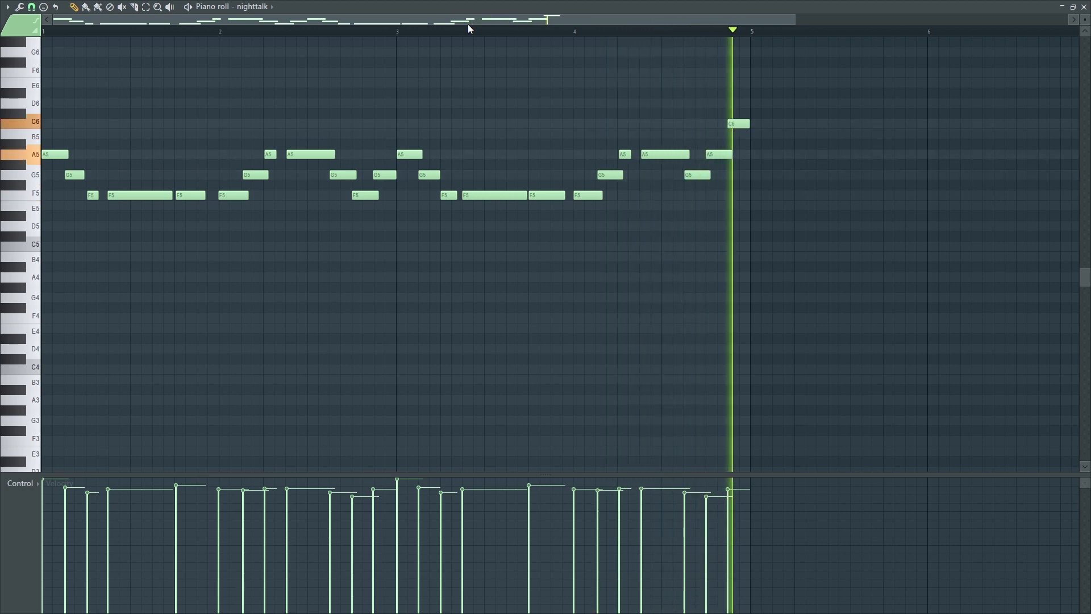
key(space)
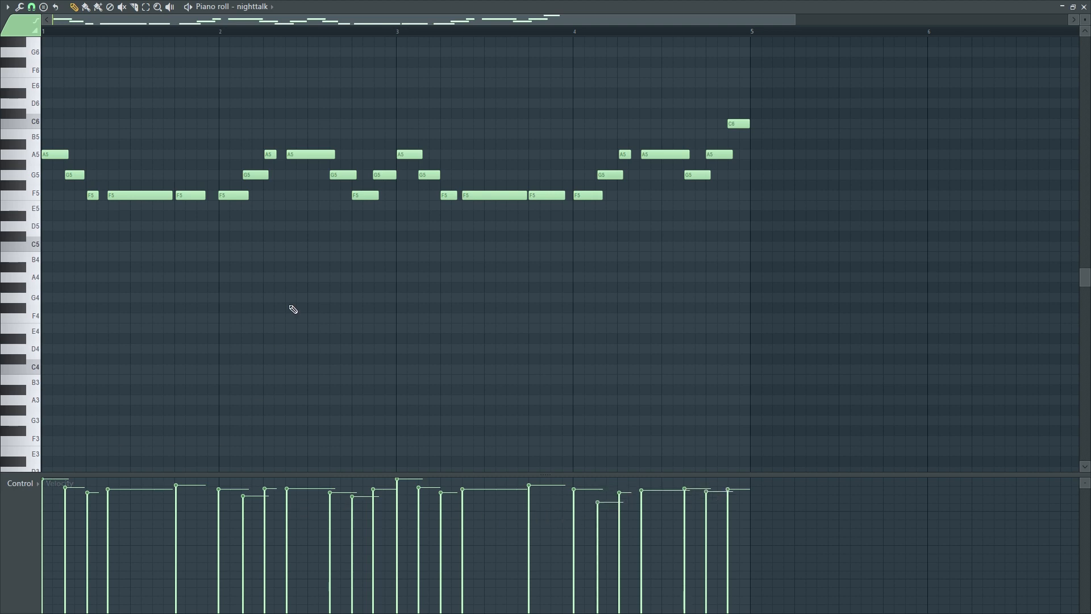
key(space)
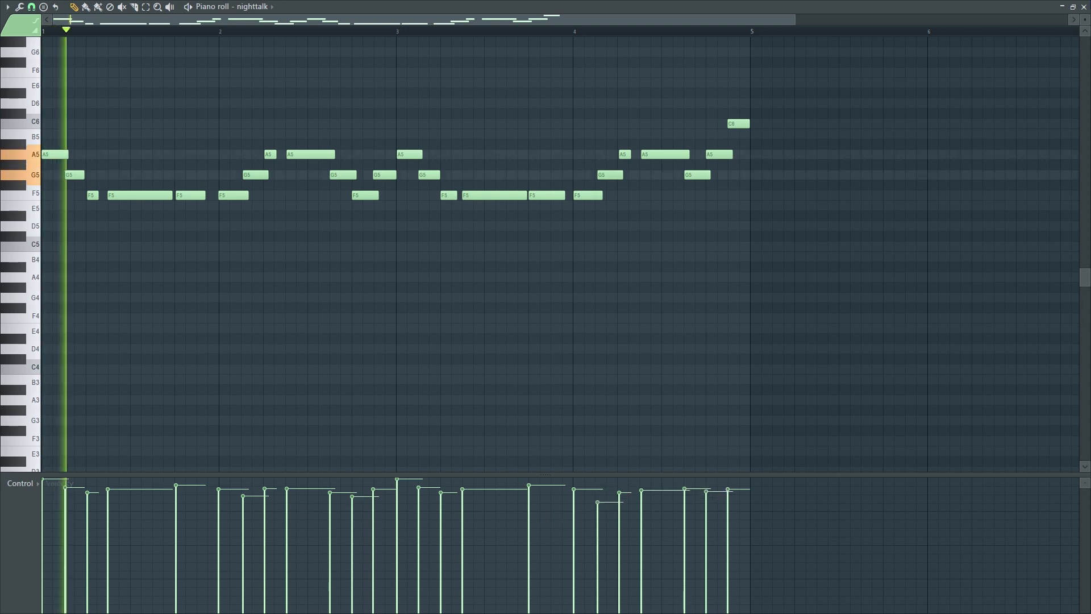
click(1084, 7)
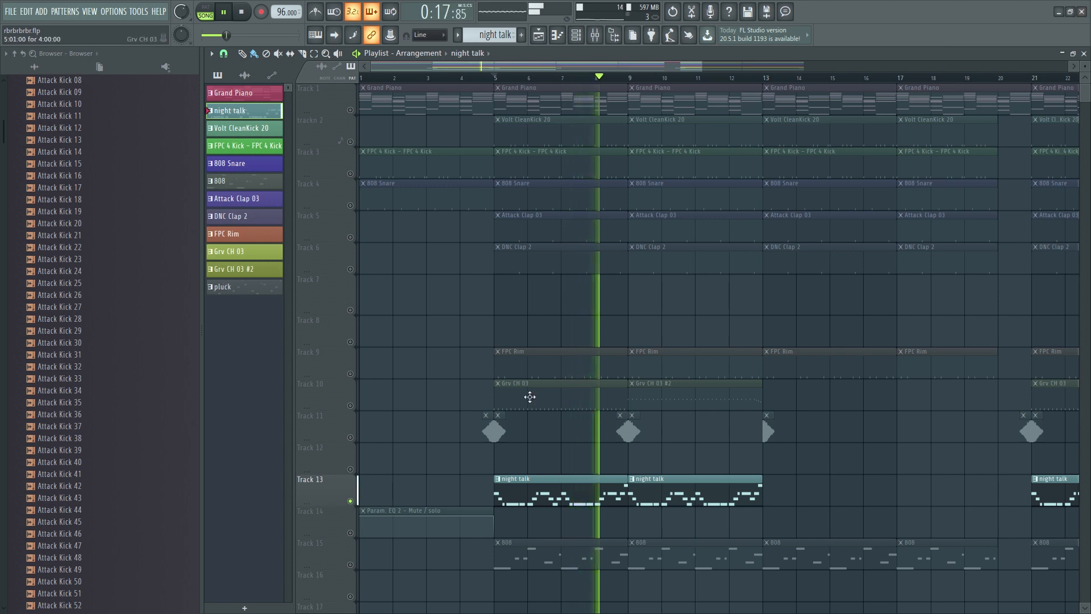
Stop playback and take Track 13 out of solo to bring back the other playlist tracks.
scroll(530, 396, down, 1)
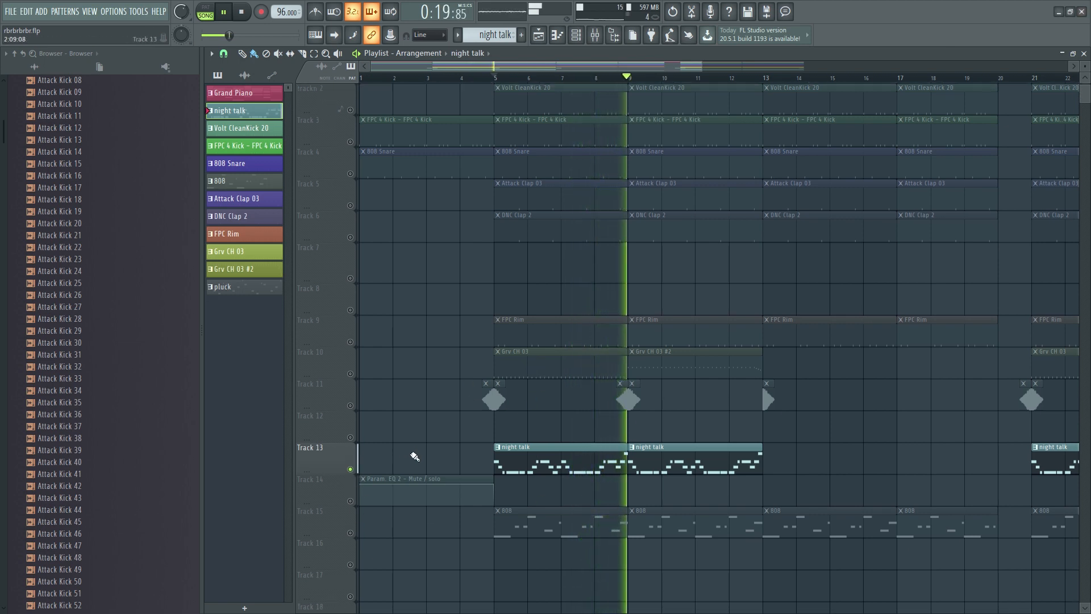
key(space)
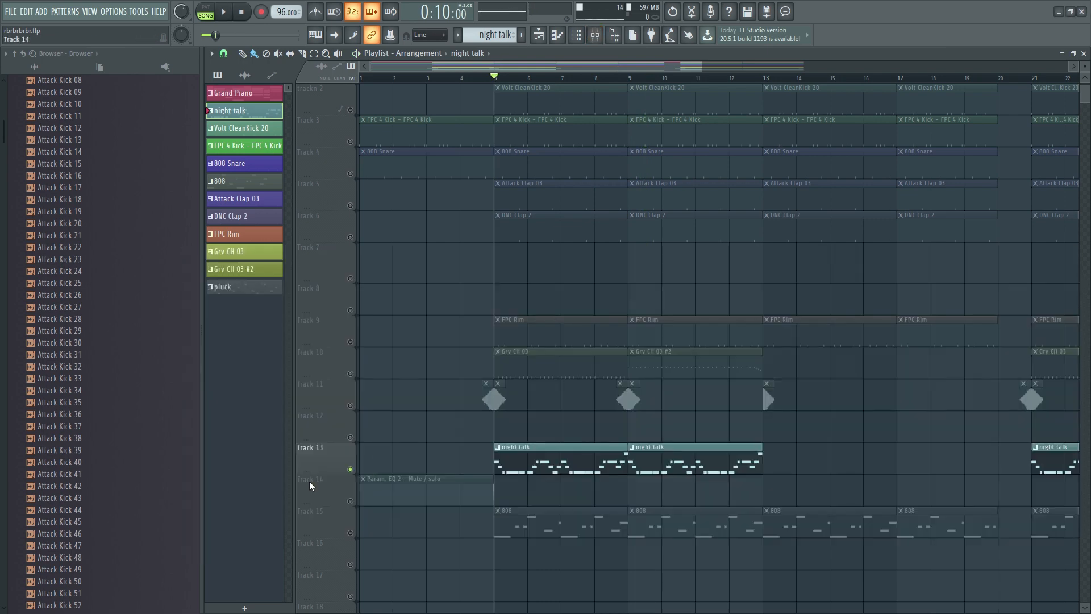
ctrl+click(350, 469)
Open the Fruity Limiter on the drumbus mixer track, look through its drum compression presets, and close the plugin window.
key(F9)
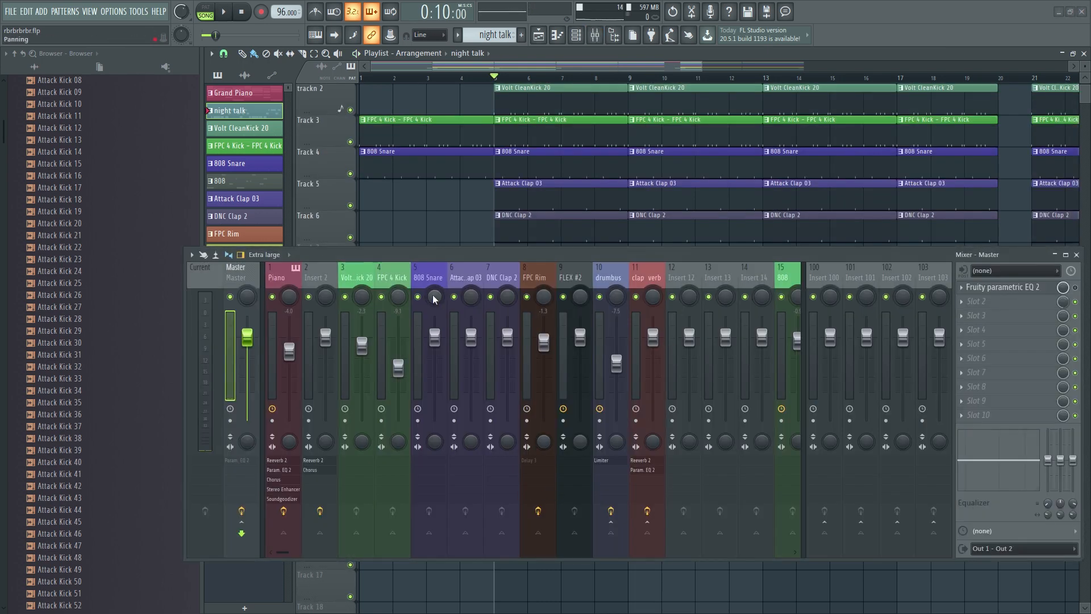
click(625, 270)
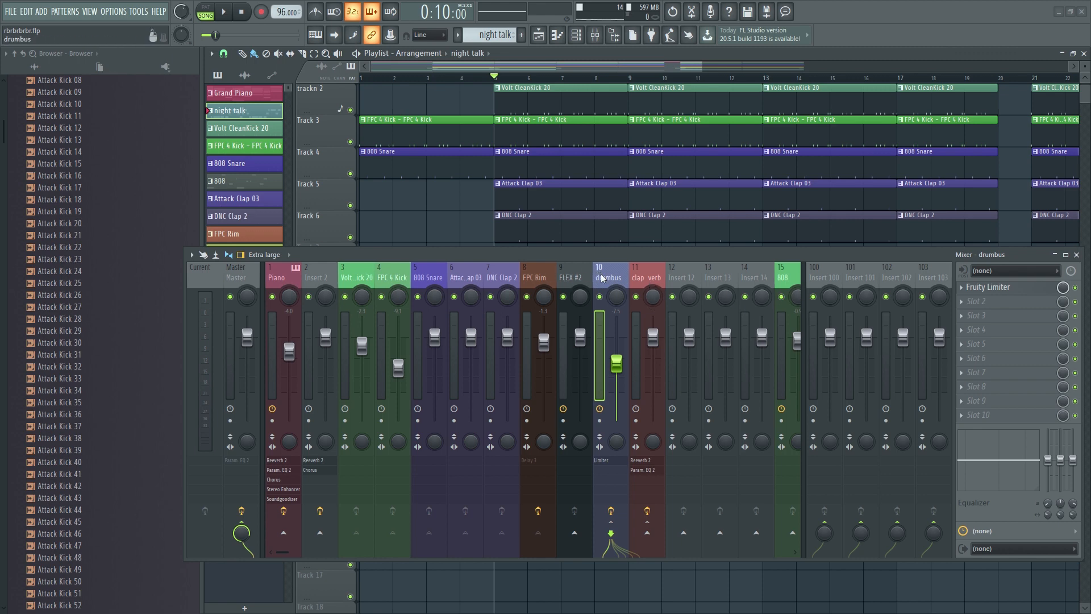
click(1010, 294)
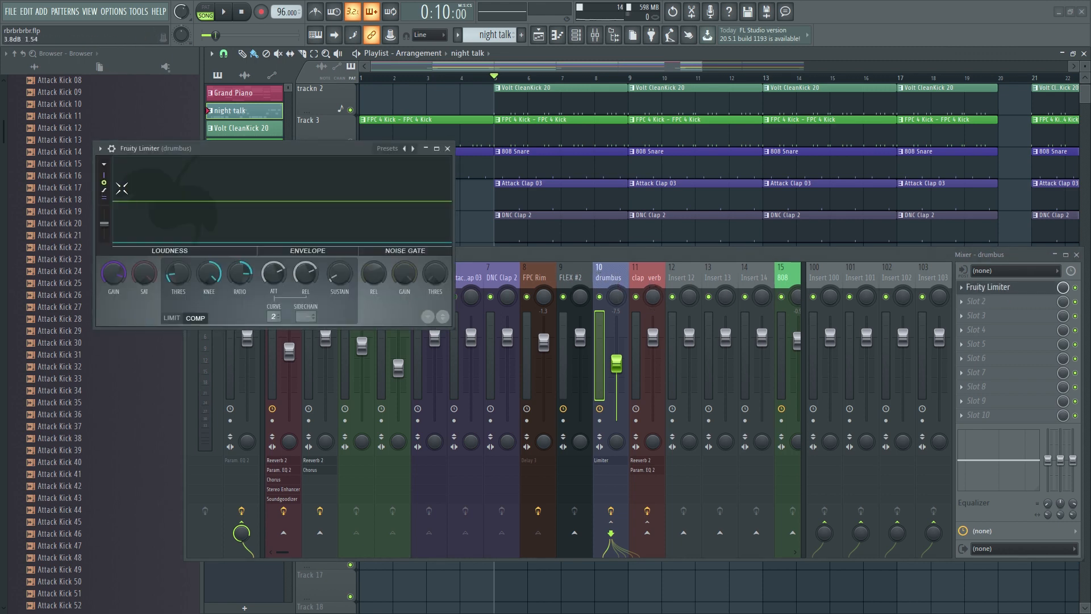
click(100, 148)
mouse_move(118, 195)
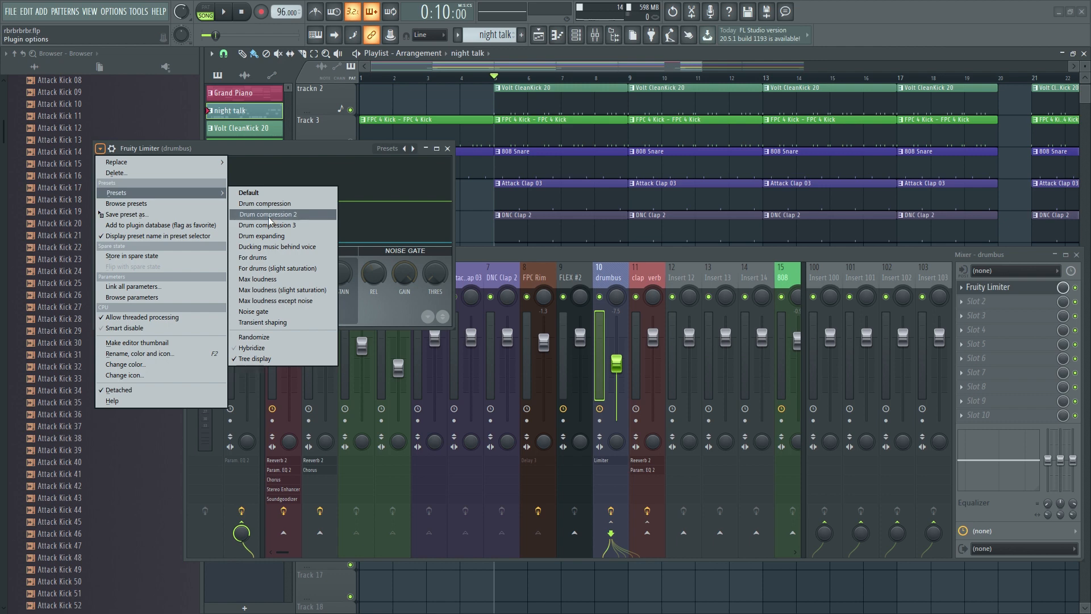
click(447, 148)
click(448, 149)
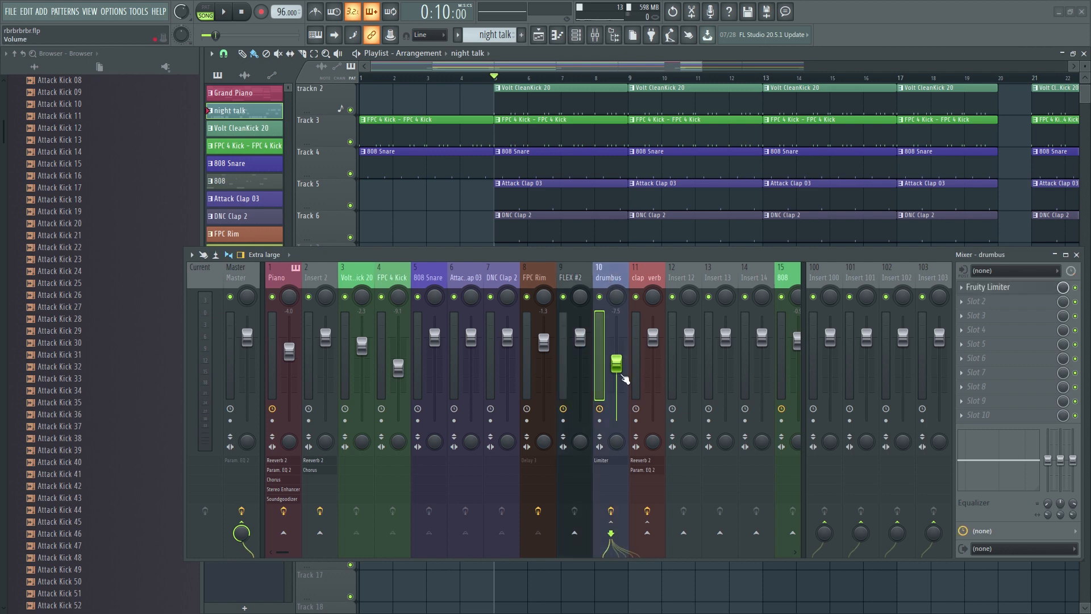
Play the arrangement from bar 5, set the drumbus mixer level to -5.2 dB, and stop playback.
key(space)
drag(625, 379, 625, 359)
drag(616, 340, 616, 356)
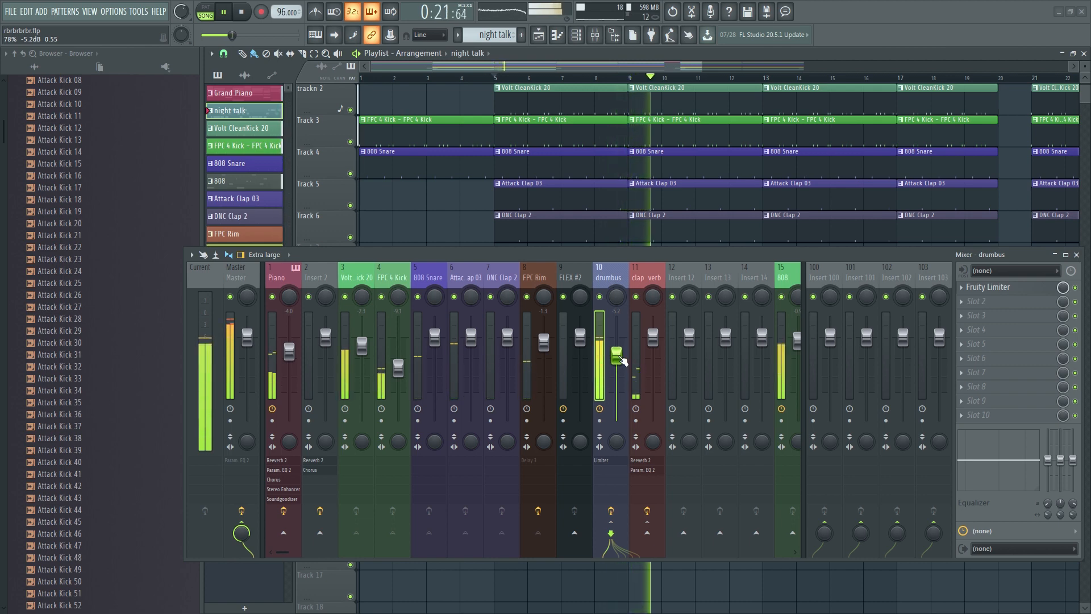
key(space)
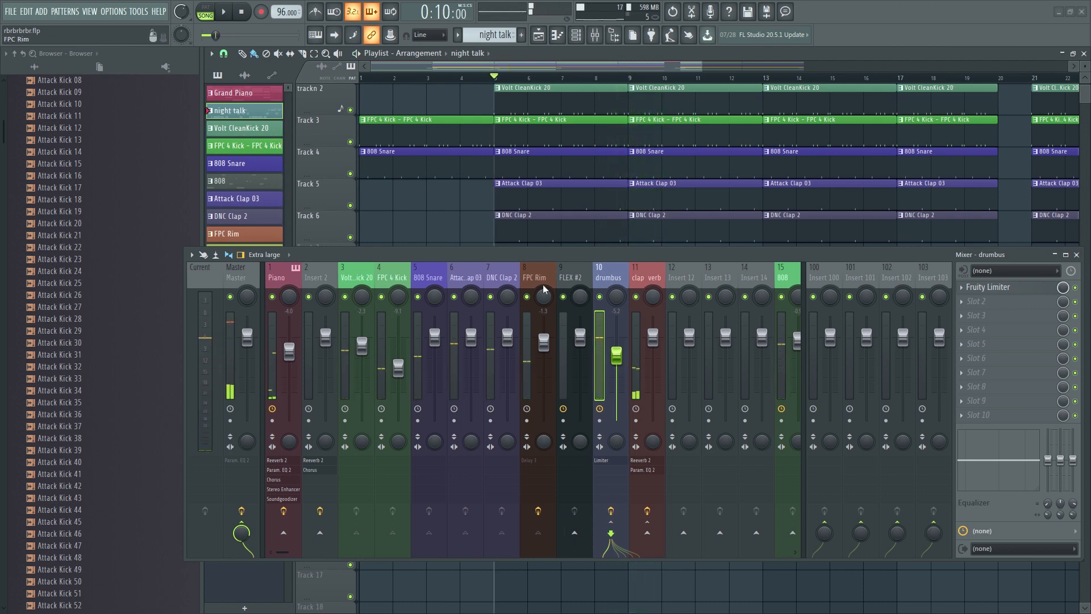
Open Fruity Reeverb 2 and Fruity parametric EQ 2 on the clap verb mixer track, examine their settings, and close both plugin windows.
key(Right)
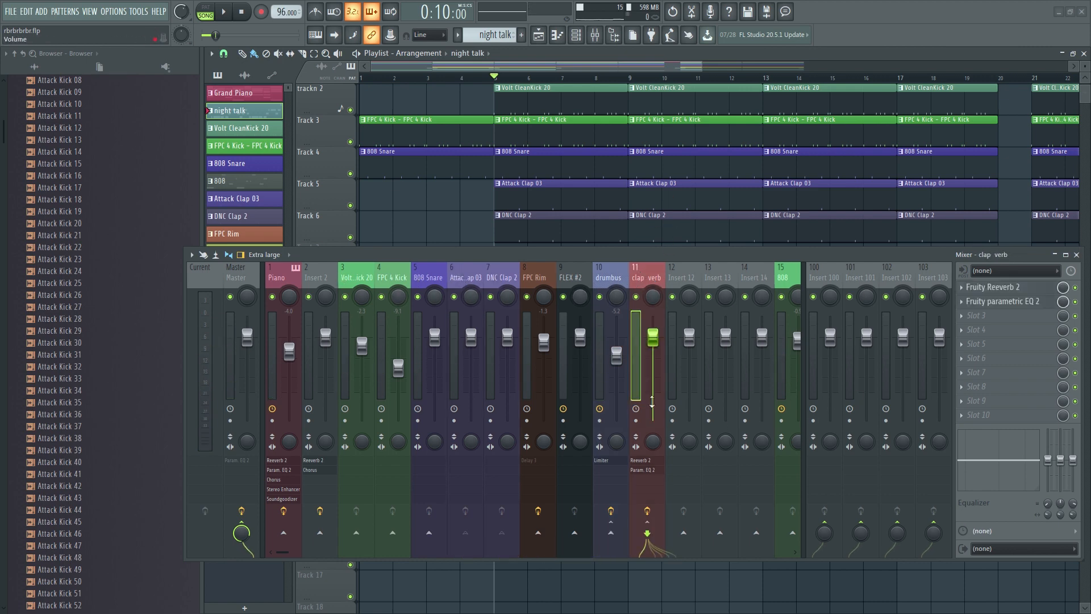
click(989, 287)
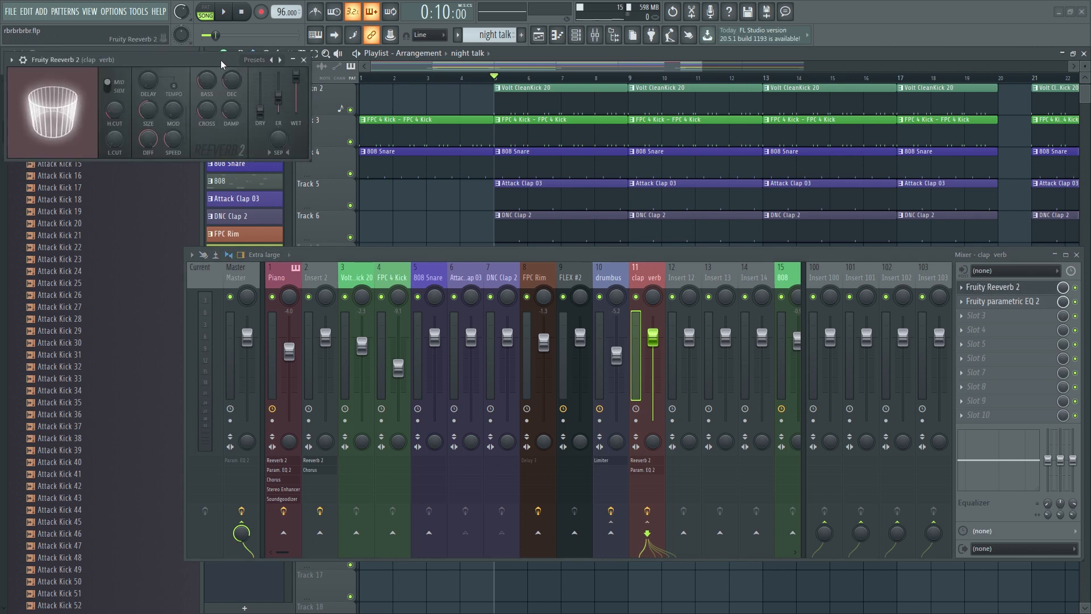
drag(222, 64, 632, 303)
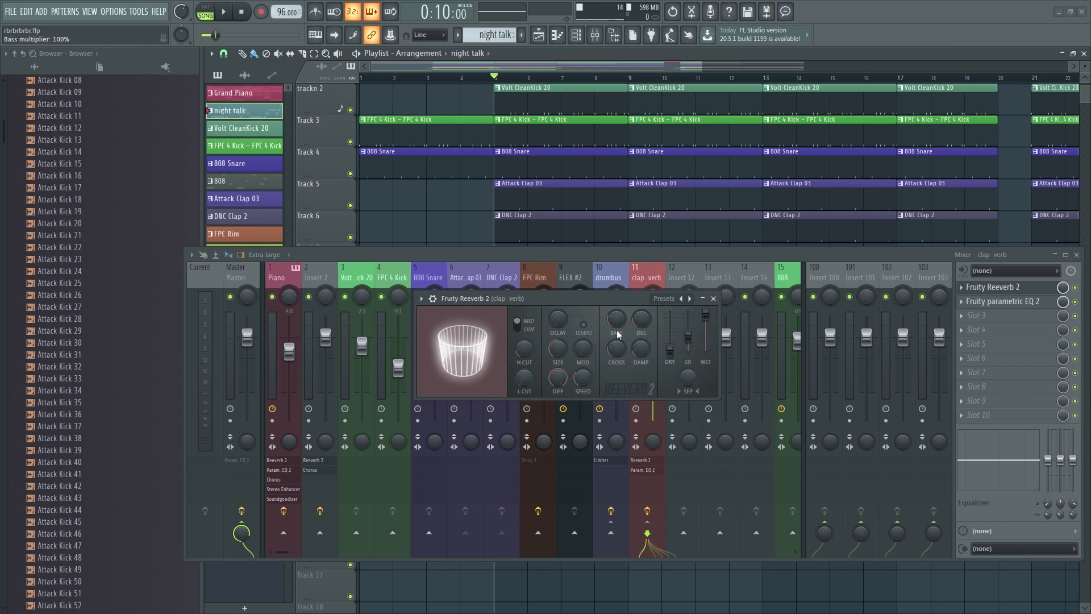
click(991, 301)
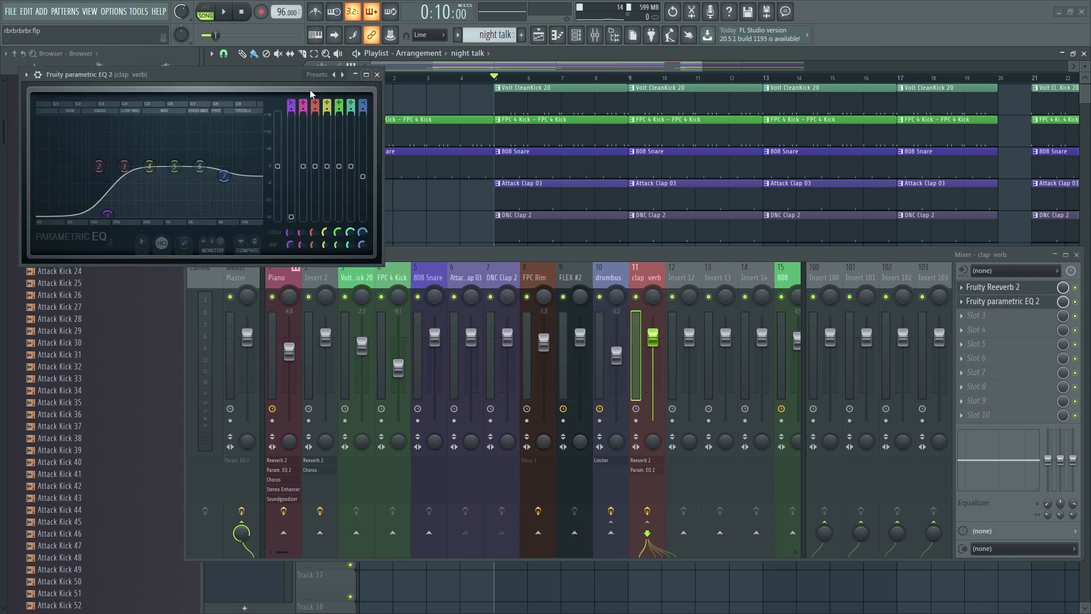
click(374, 75)
drag(717, 254, 698, 280)
click(713, 298)
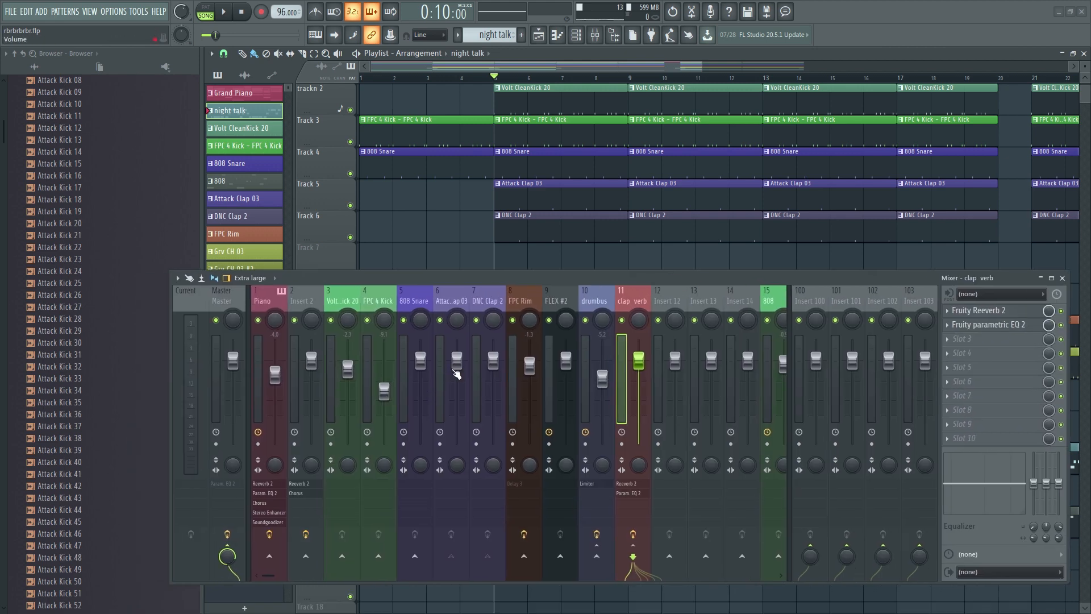
Select the sytrus mixer track, examine its Fruity Compressor and Fruity parametric EQ 2 settings, and close each plugin window.
click(258, 294)
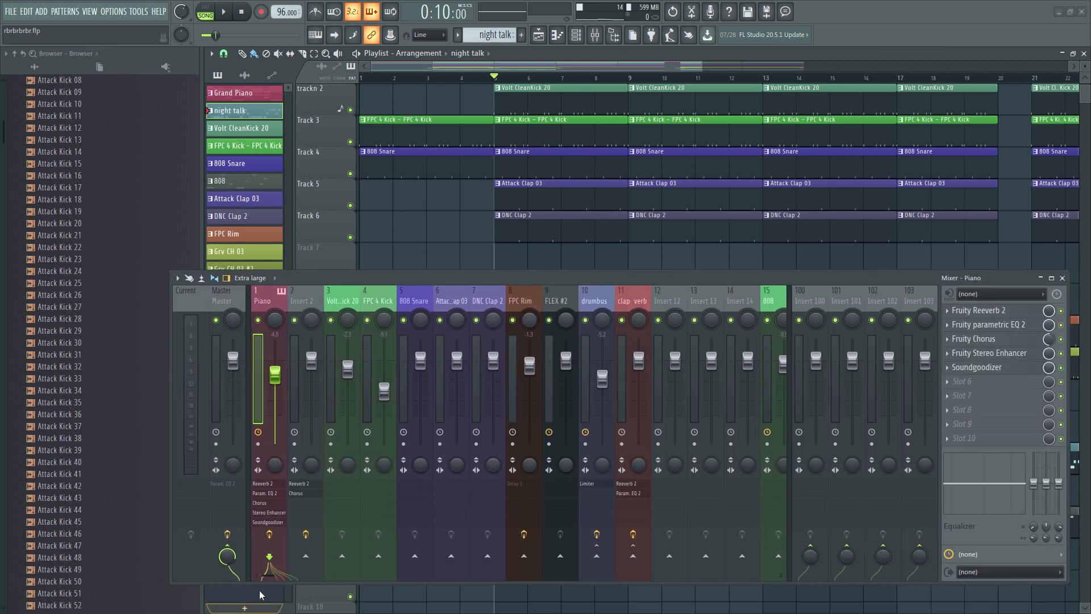
drag(268, 577, 414, 580)
click(410, 301)
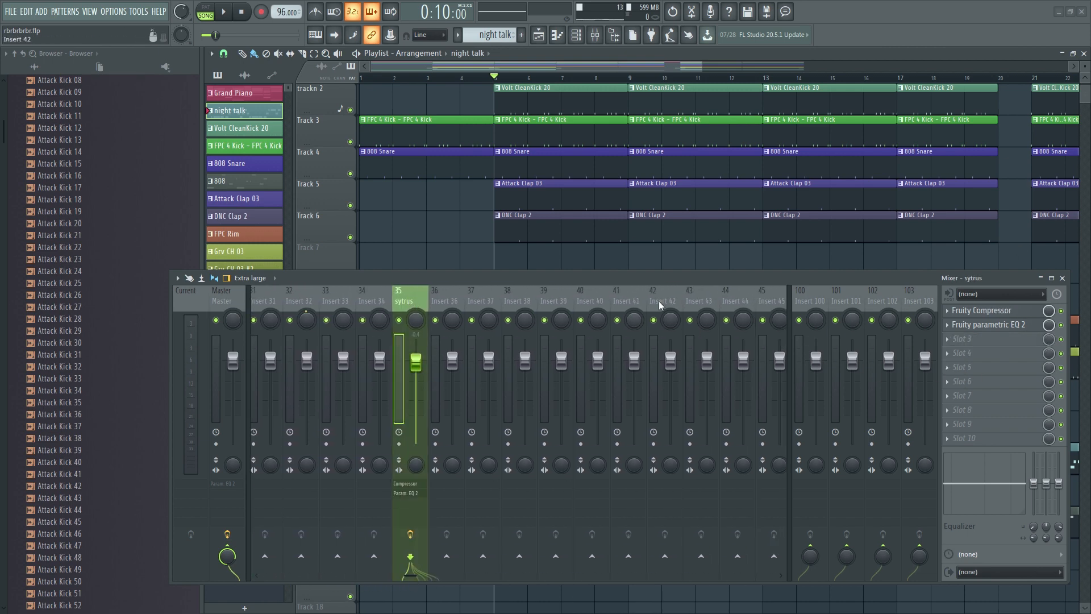
click(985, 311)
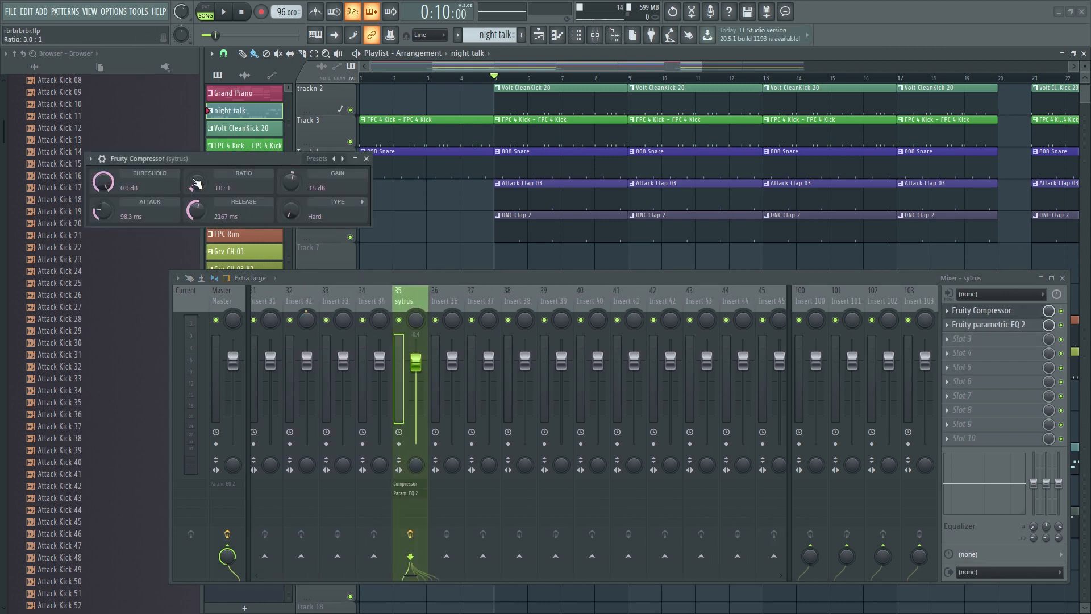
drag(239, 159, 310, 186)
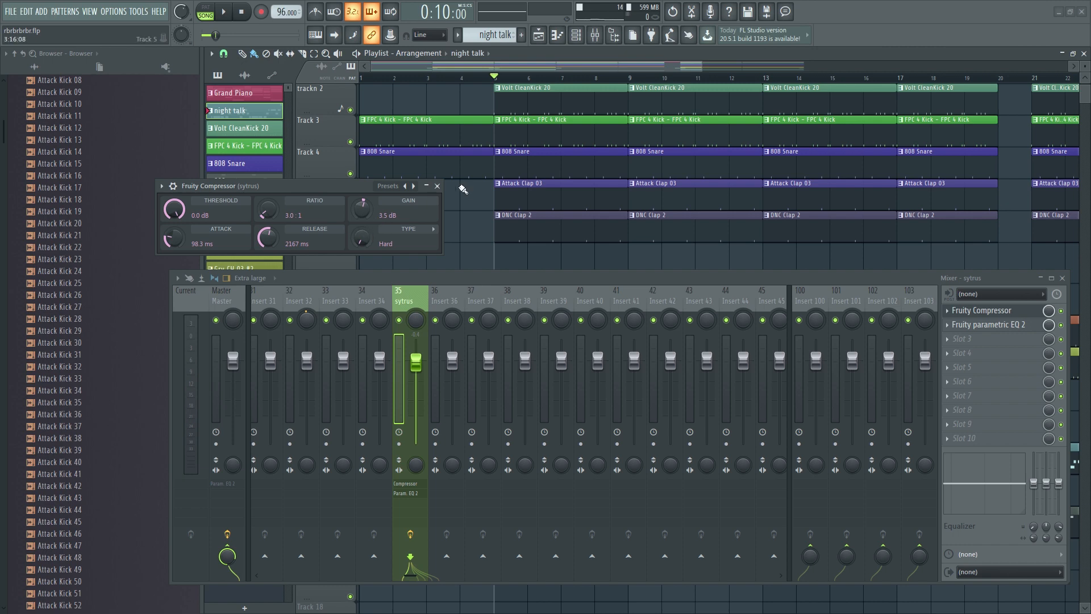
click(438, 187)
click(989, 325)
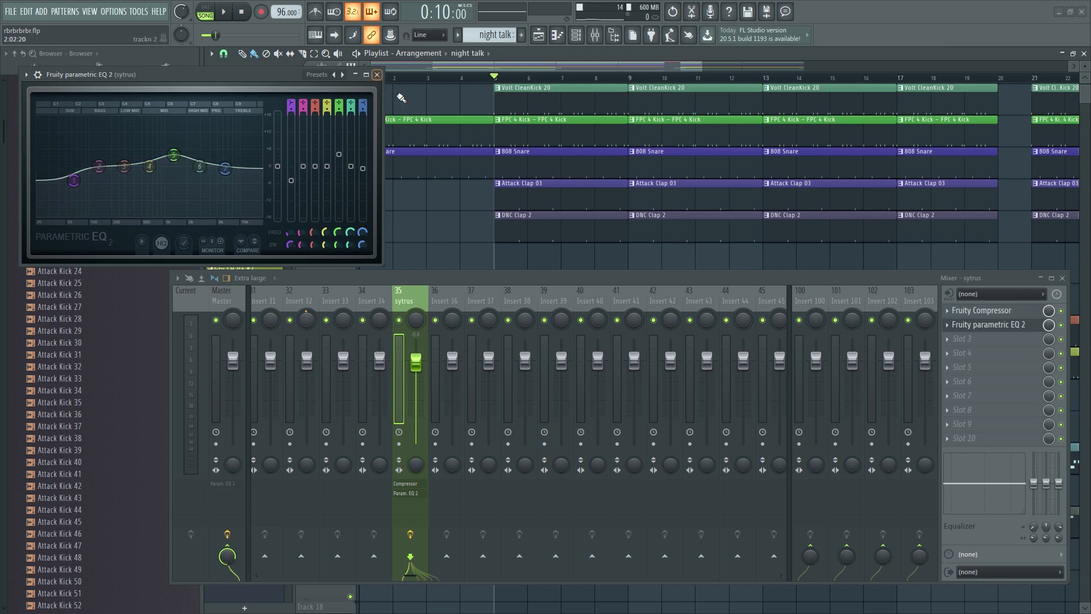
click(377, 75)
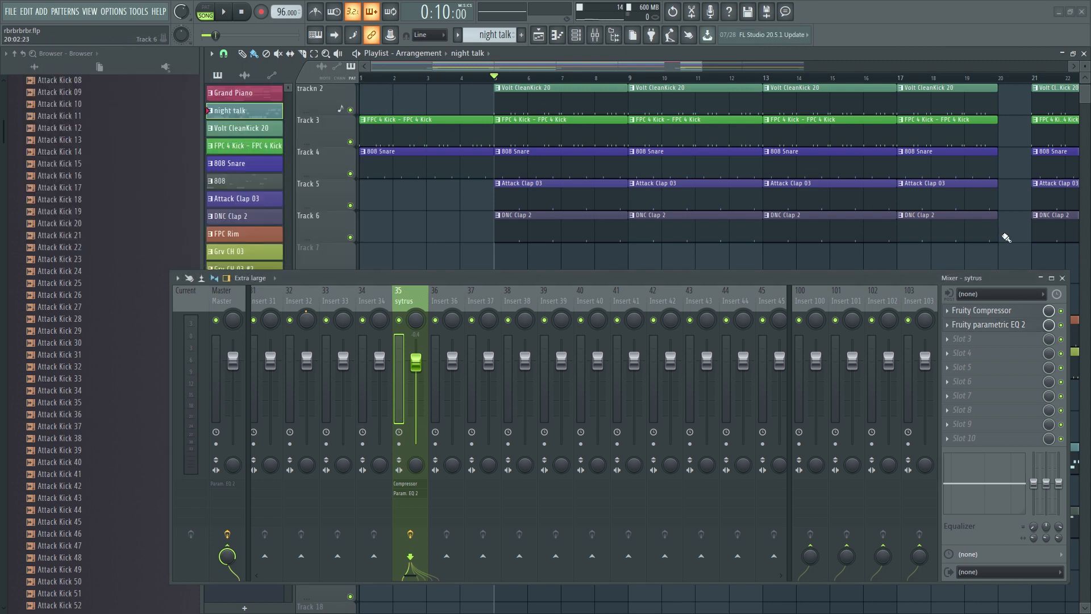
Close the mixer and show the whole arrangement in the playlist, from Track 1 down and through its last clips.
click(1062, 278)
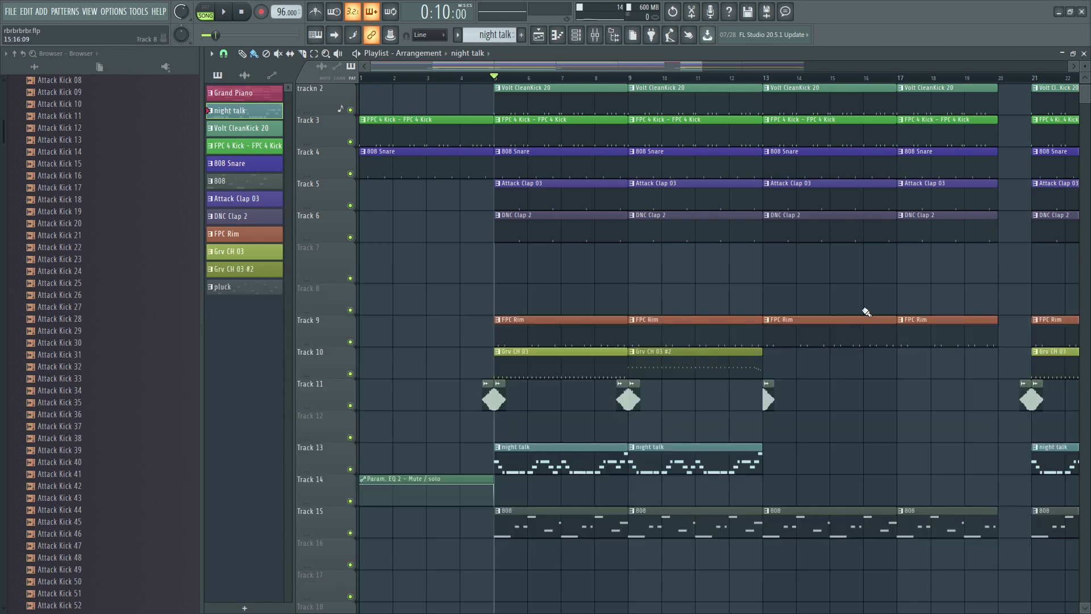
scroll(949, 335, down, 1)
ctrl+scroll(932, 347, down, 1)
ctrl+scroll(897, 398, down, 1)
scroll(714, 382, up, 2)
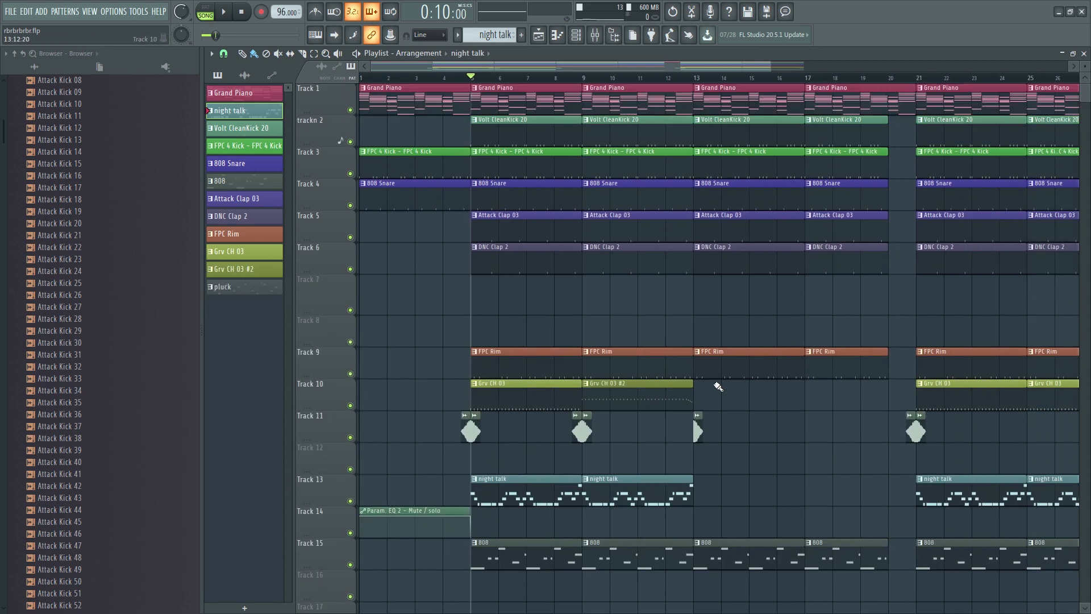
ctrl+scroll(709, 263, down, 1)
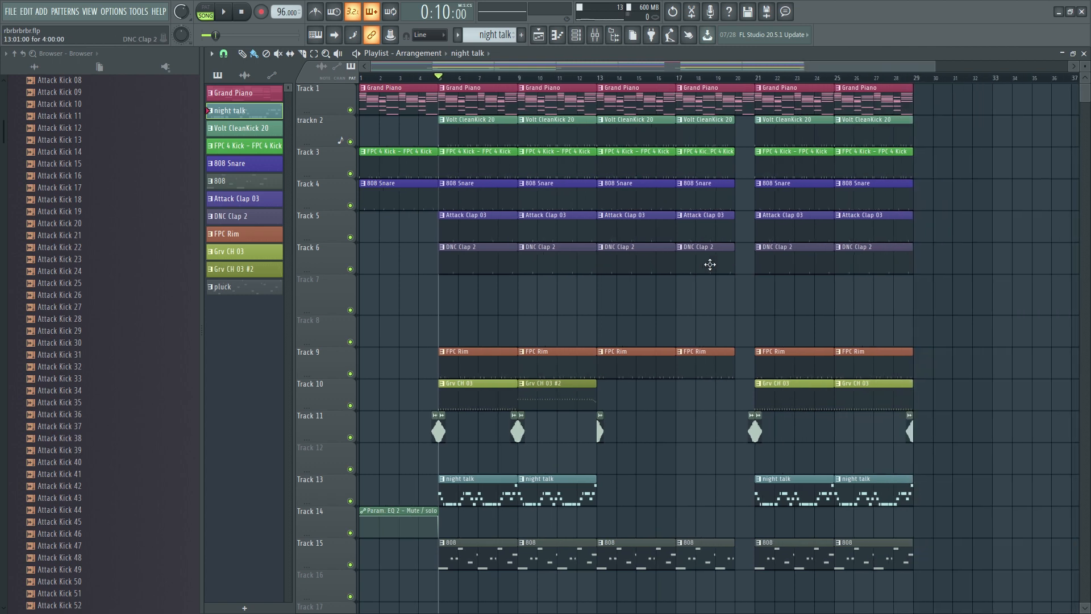